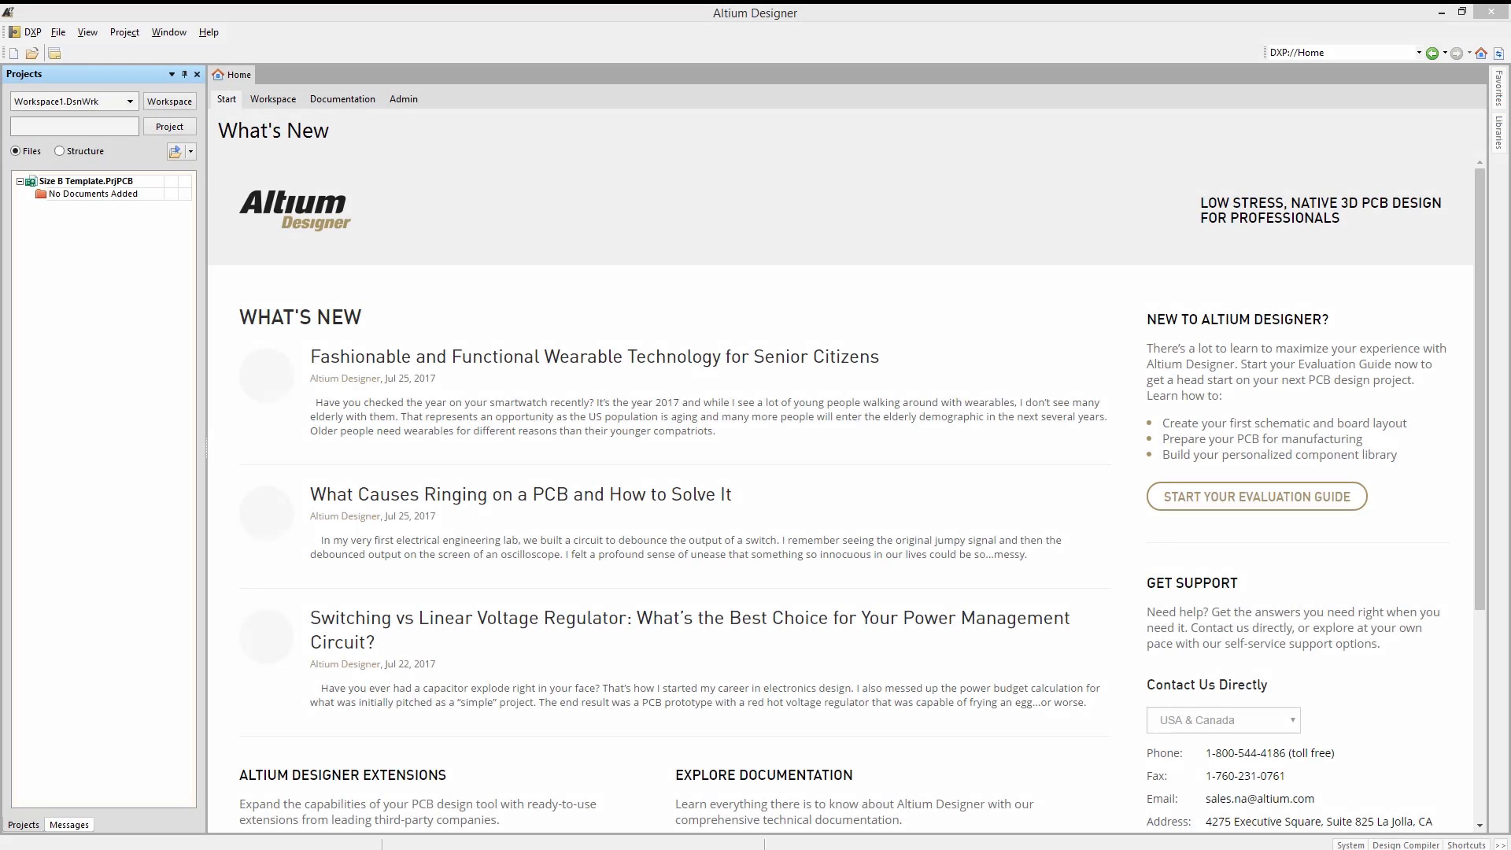
Open TopSheet_Template_B.SchDot from the Schematic Templates folder via File » Open.
click(59, 33)
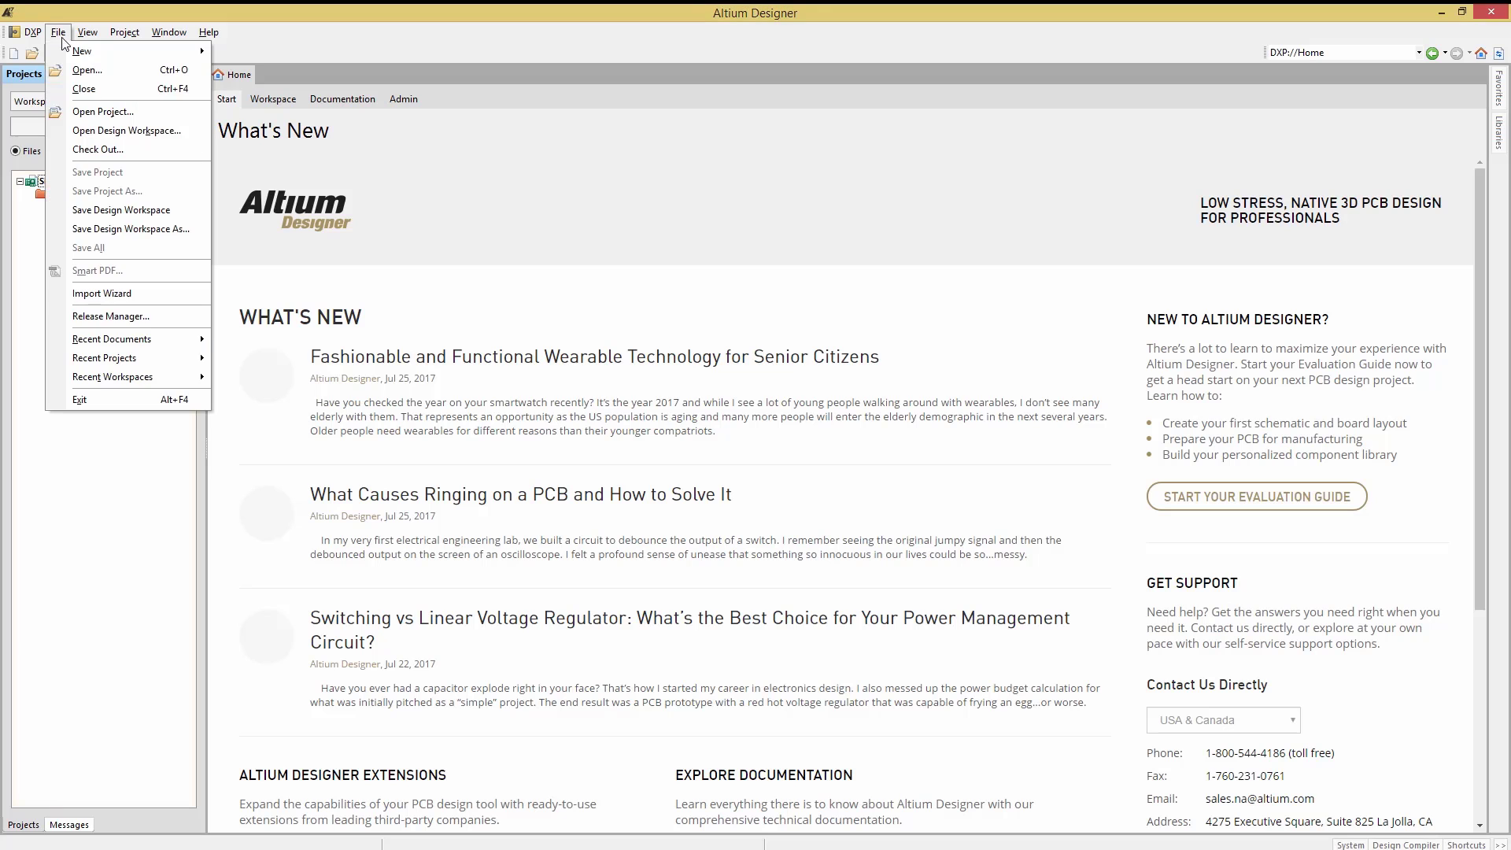
click(87, 69)
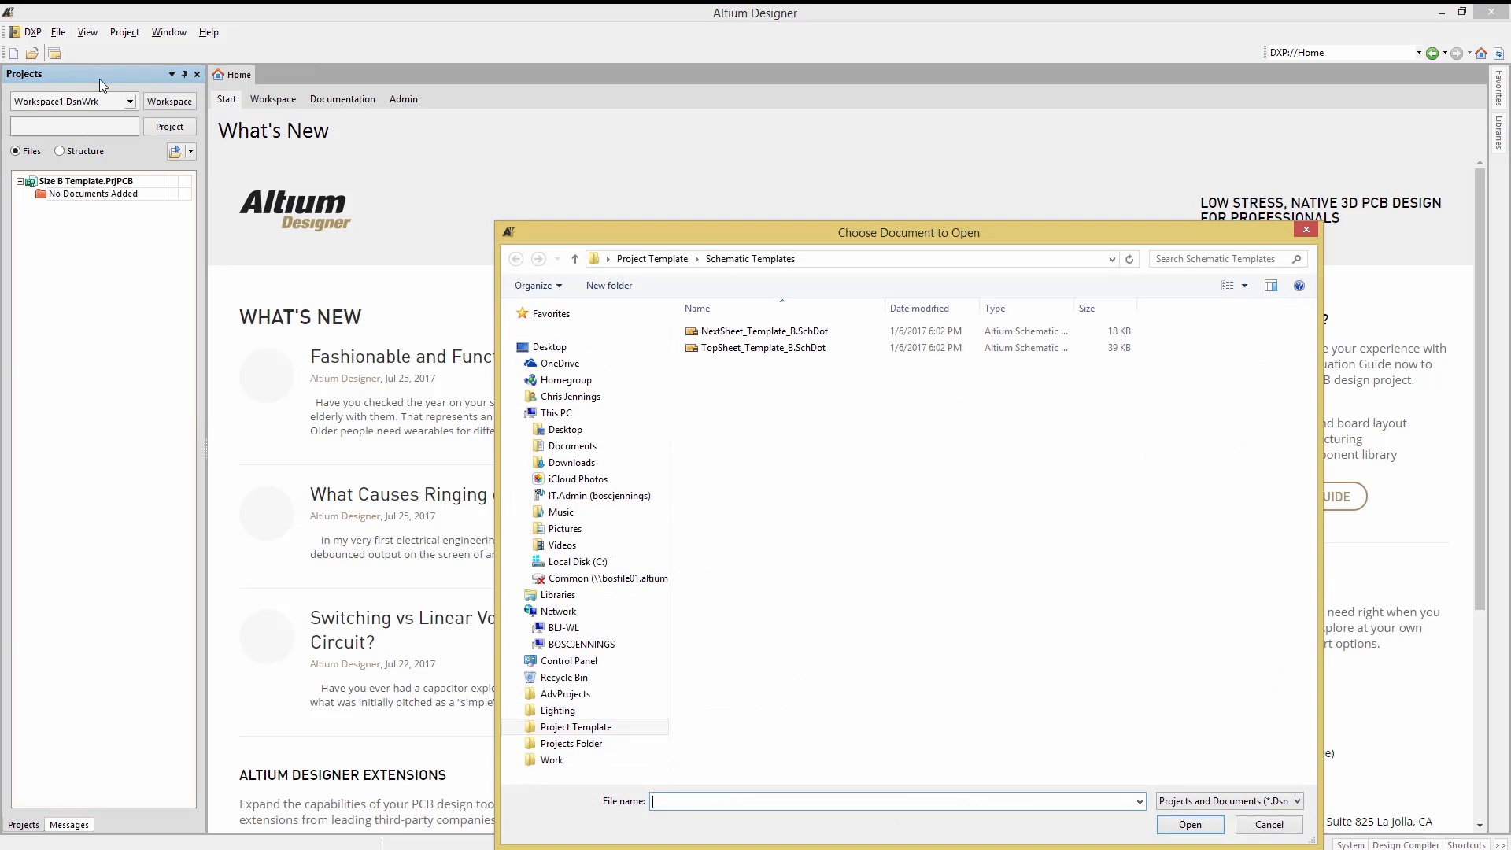
click(749, 352)
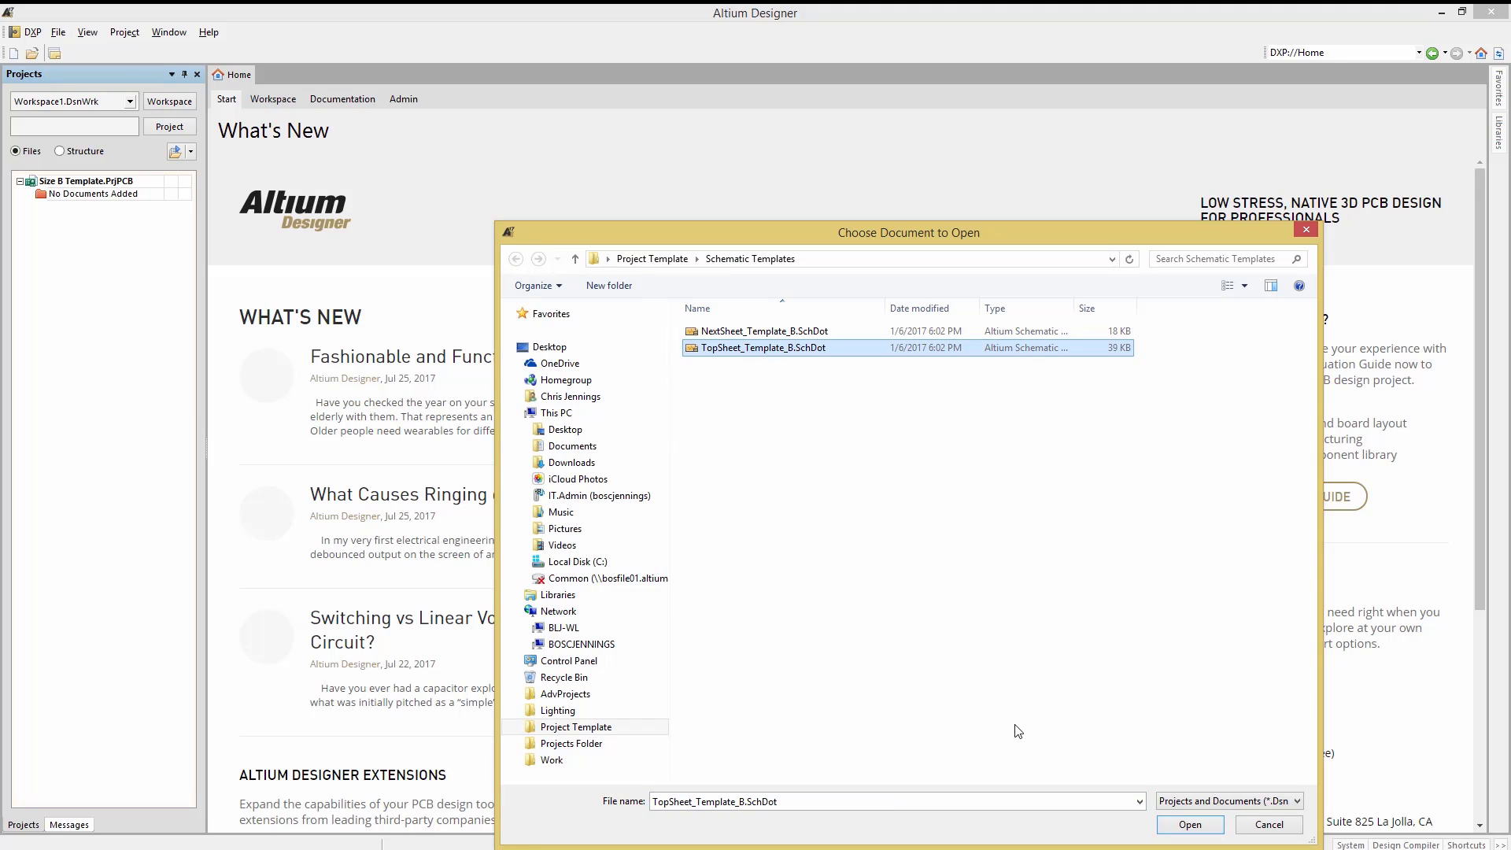
click(1189, 823)
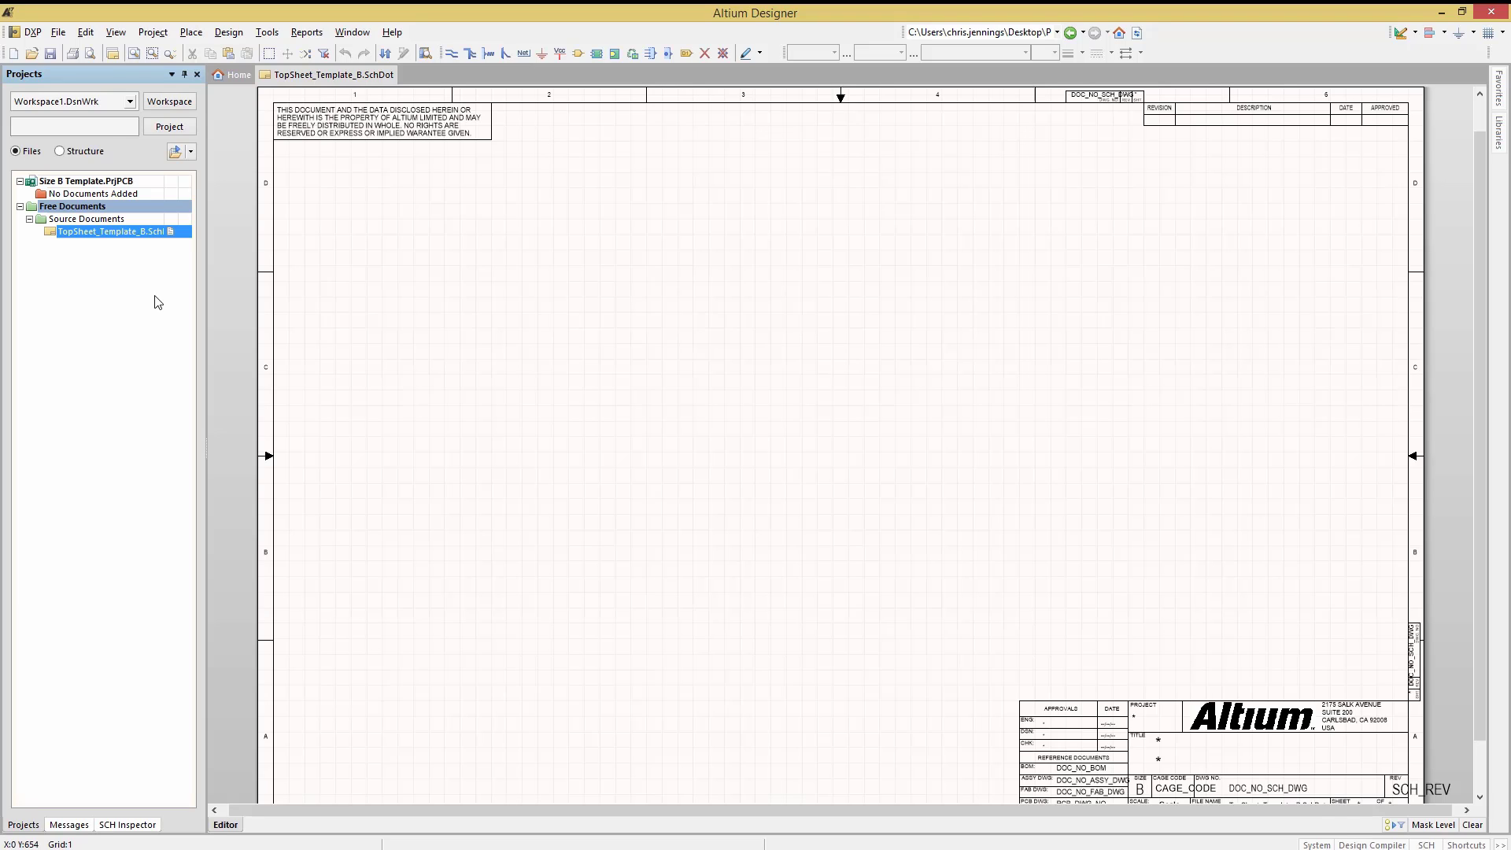
click(274, 344)
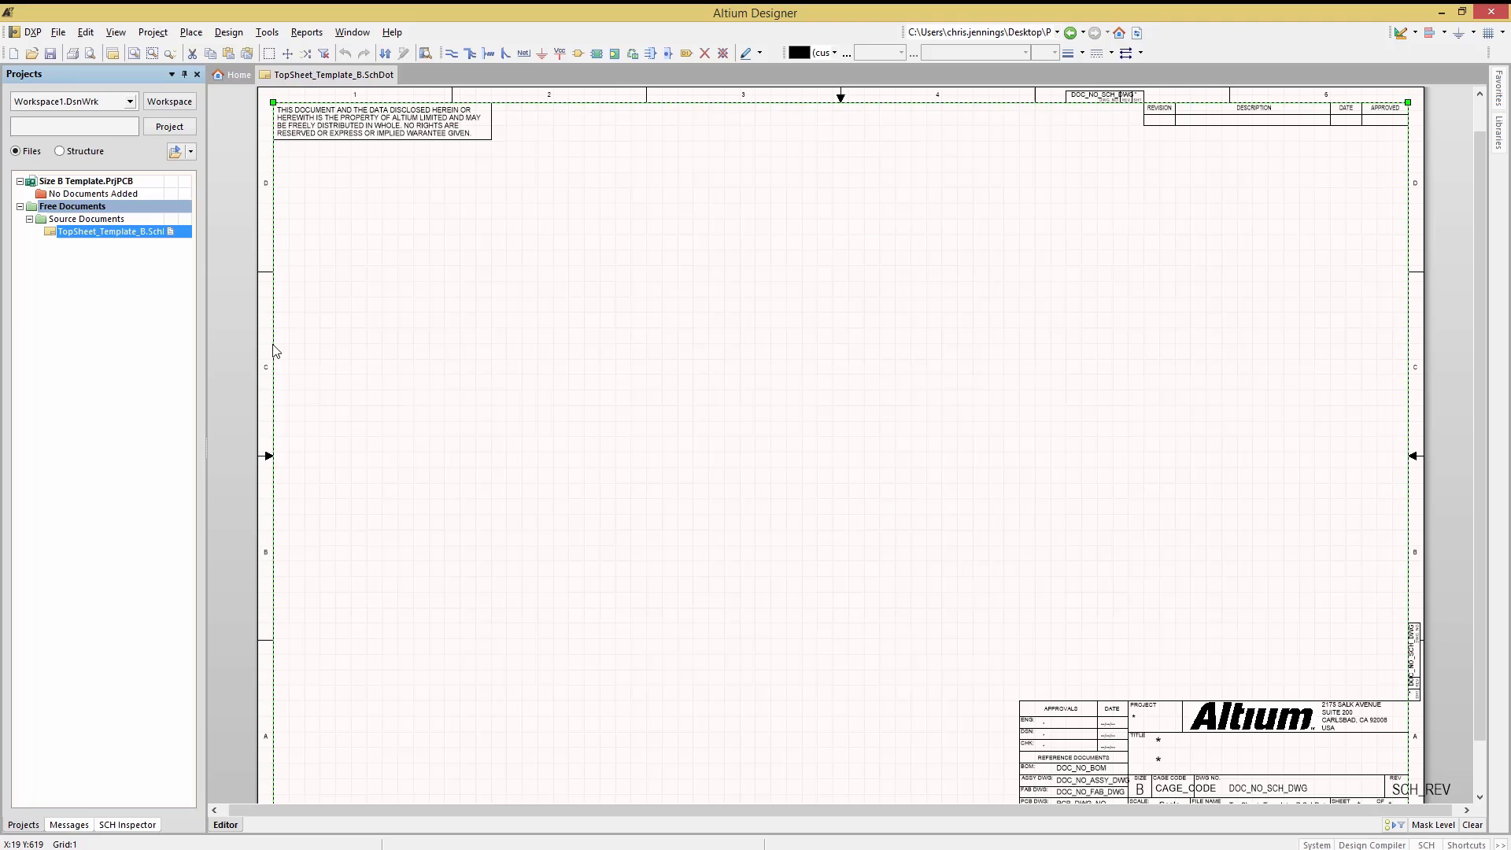
drag(275, 351, 517, 388)
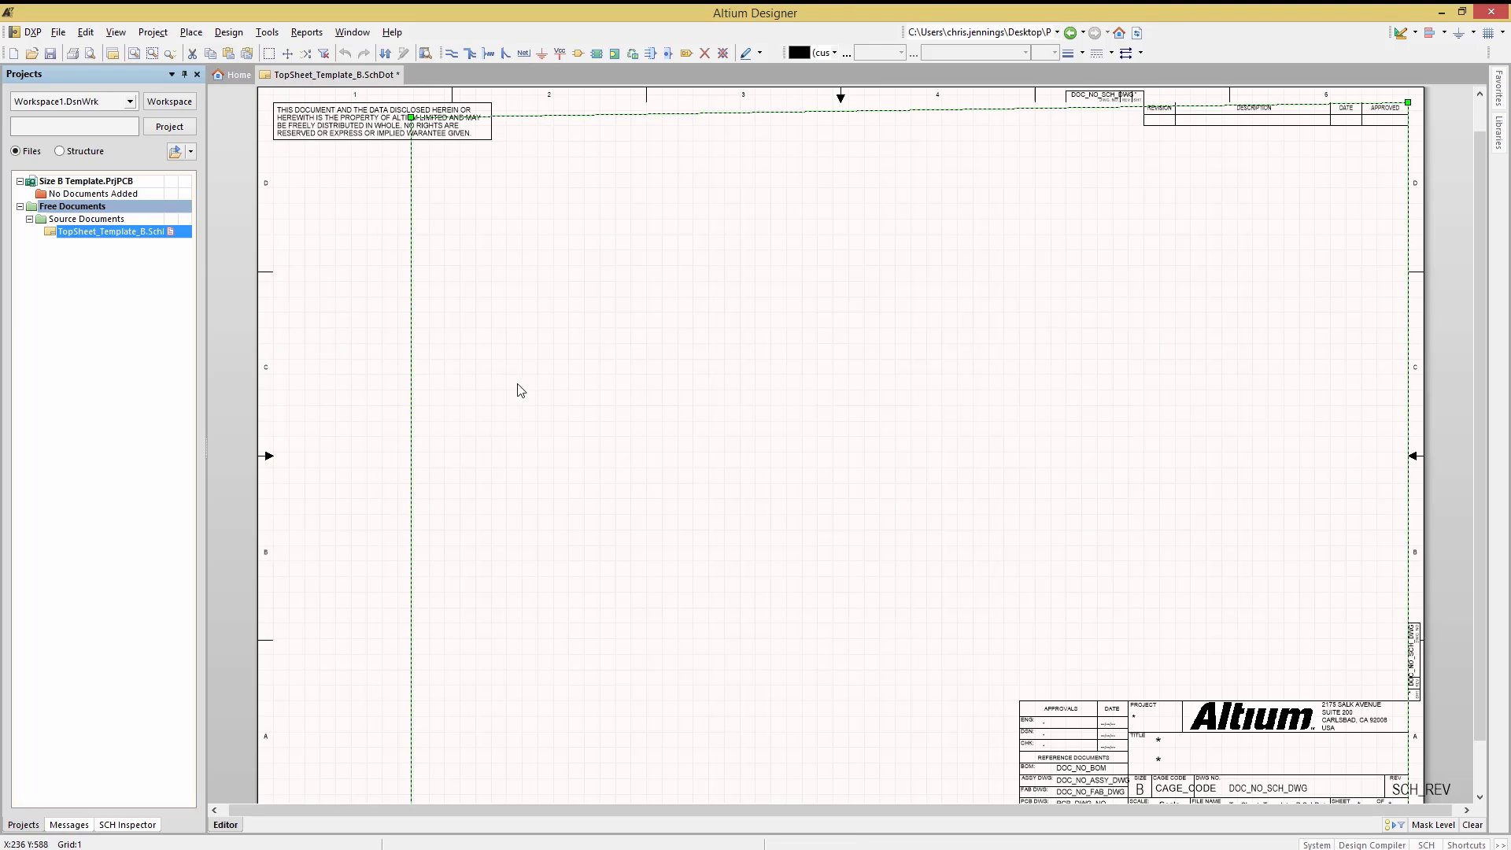
click(556, 395)
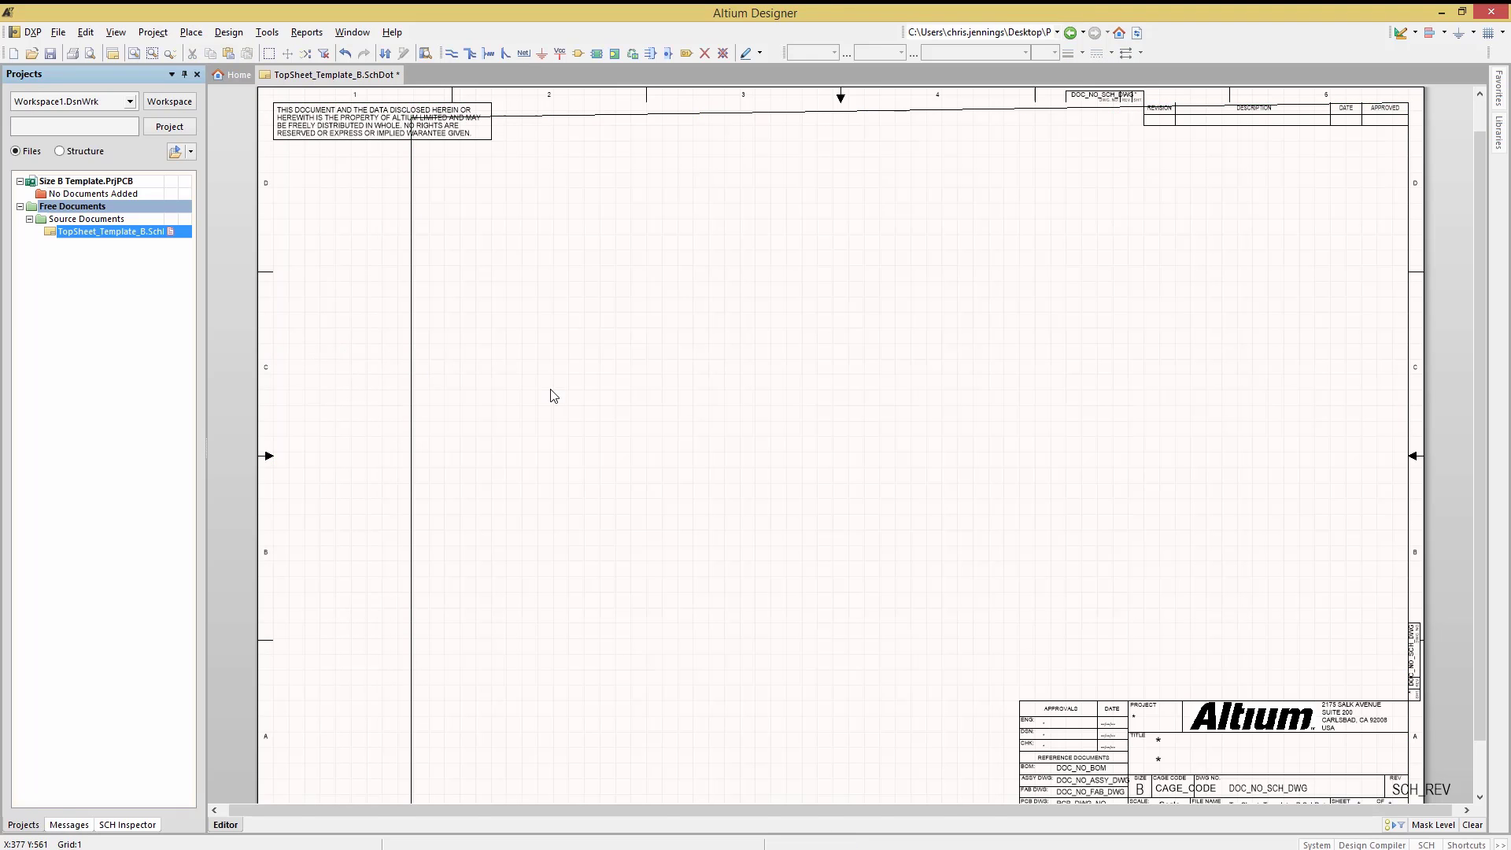
key(ctrl+z)
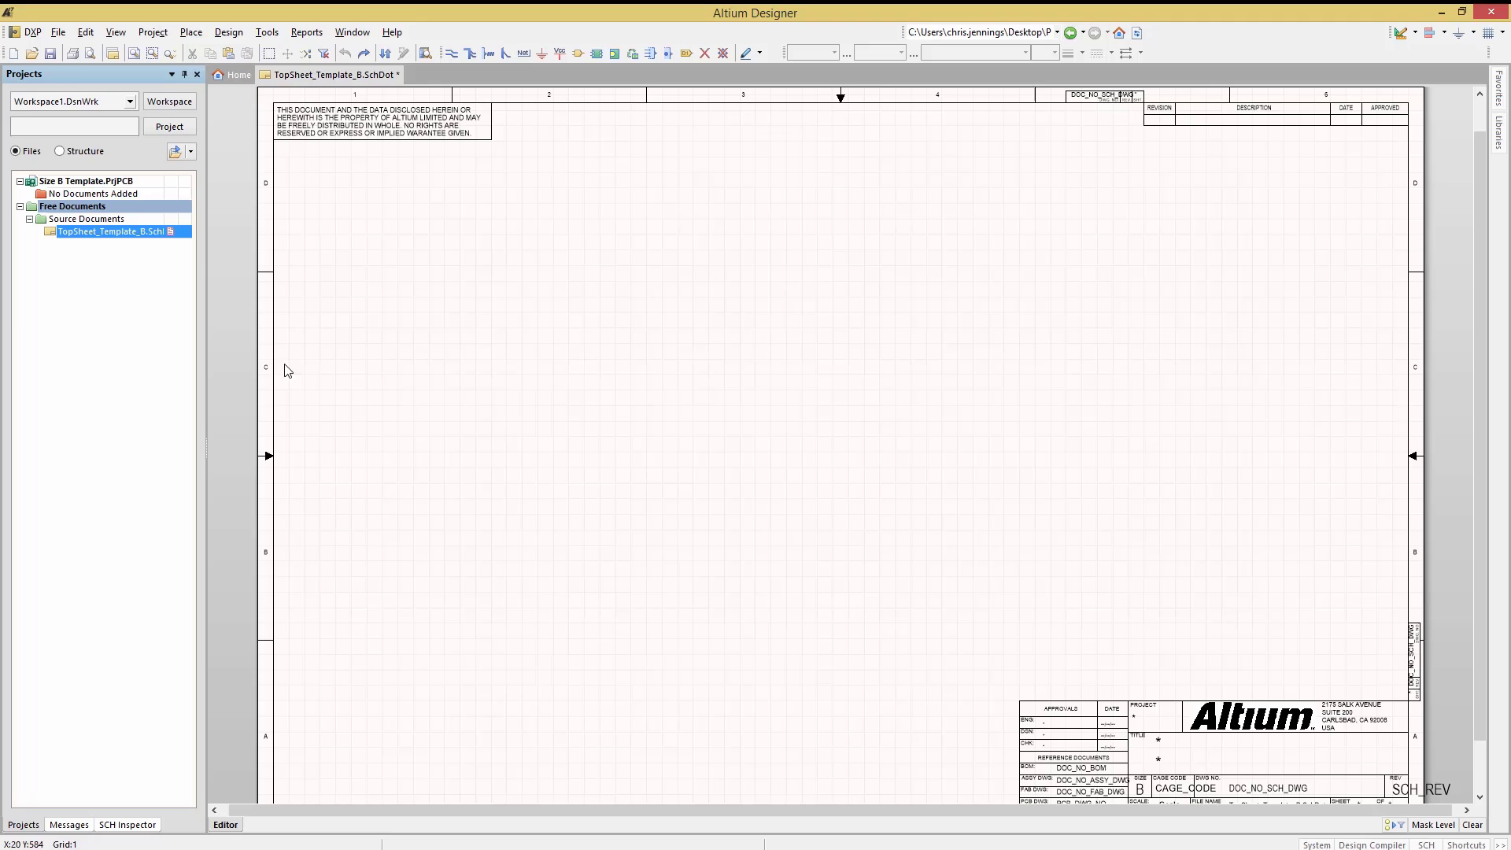
click(246, 381)
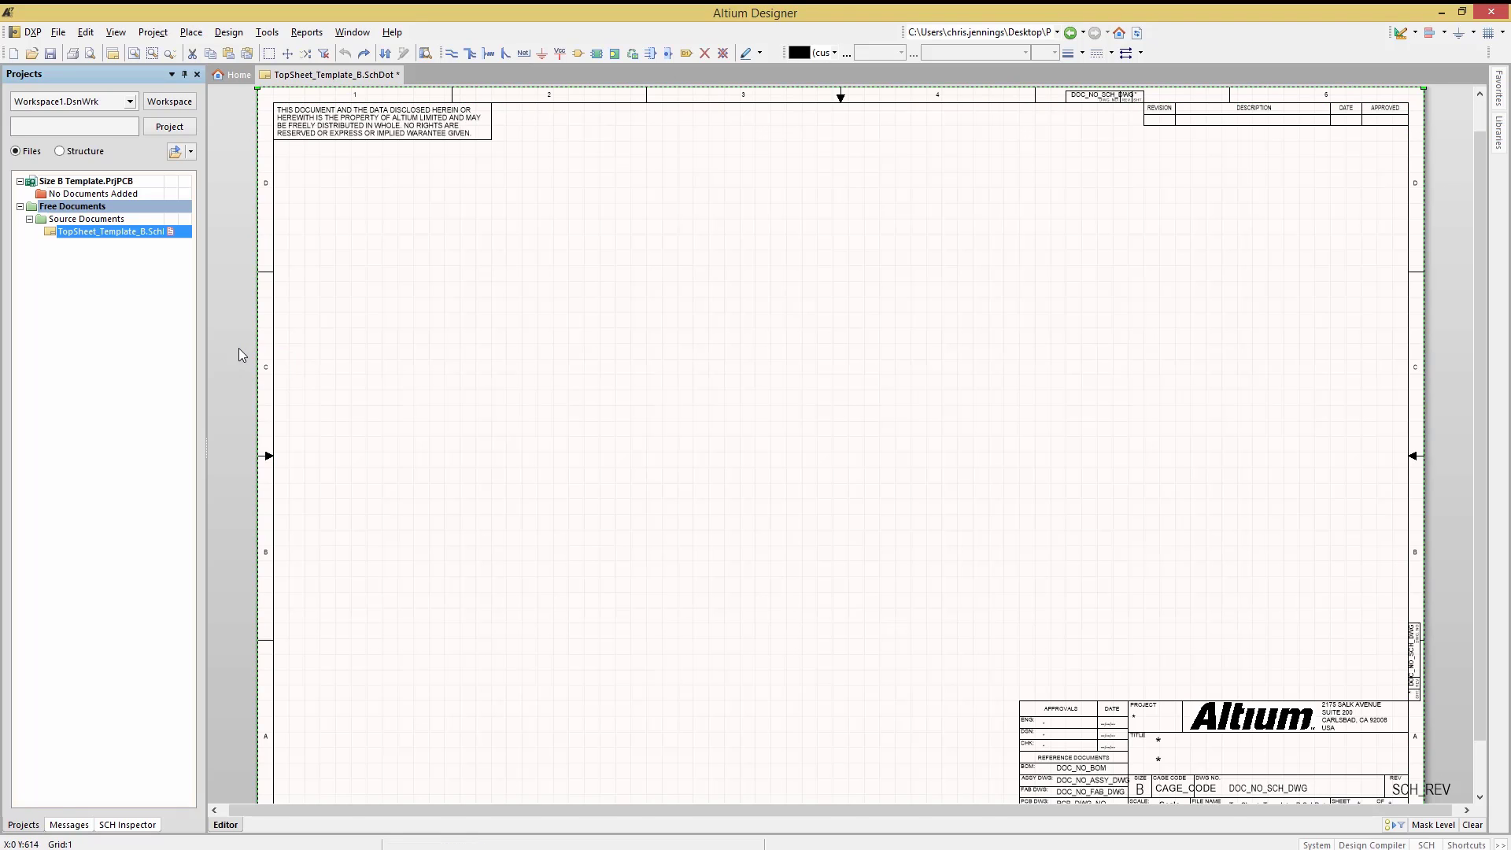
click(397, 388)
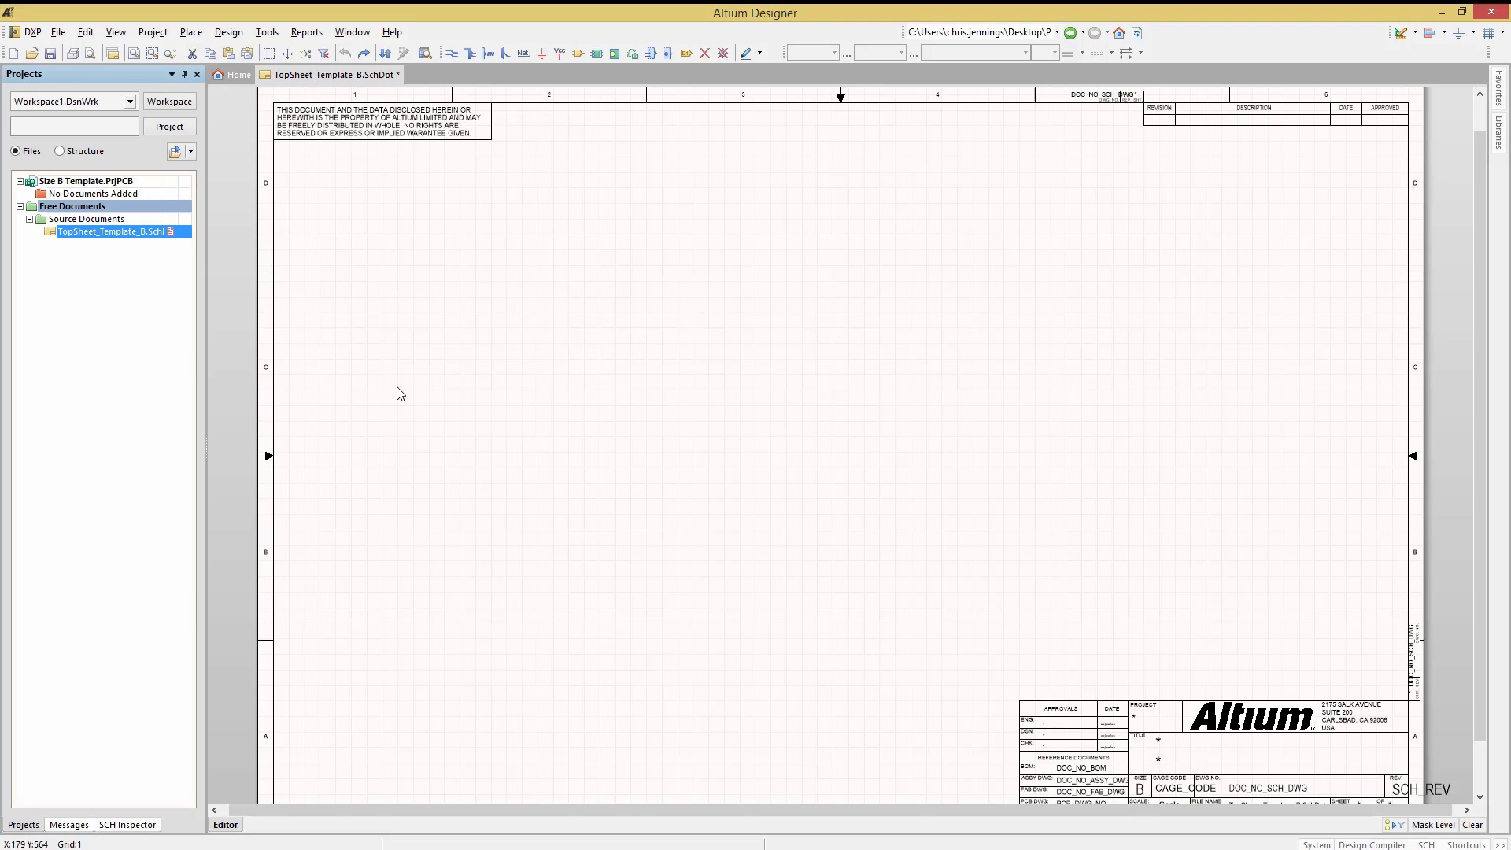
ctrl+scroll(533, 475, down, 1)
ctrl+scroll(1368, 786, up, 3)
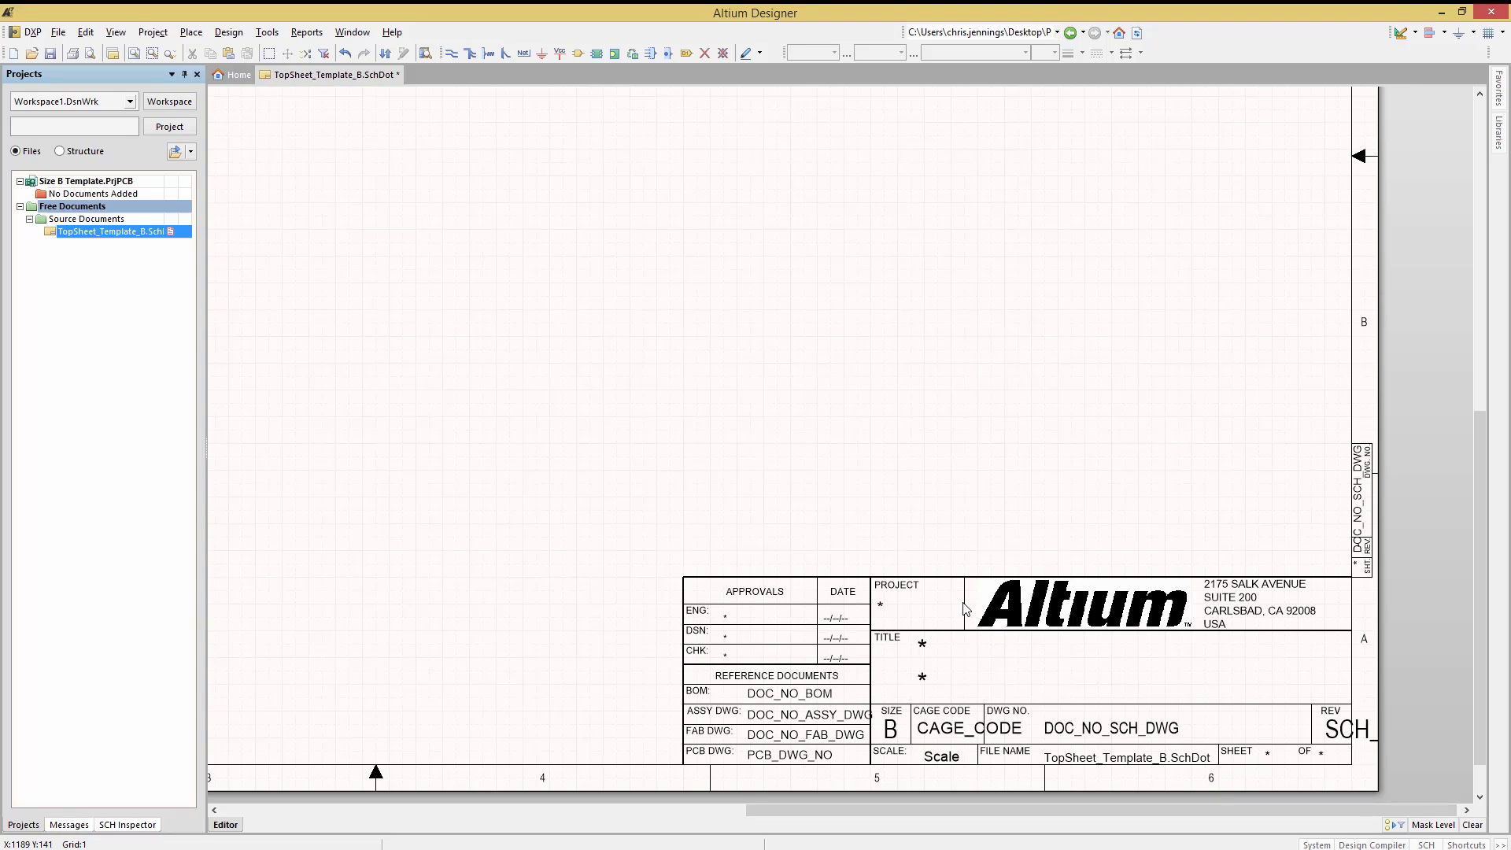
double_click(1065, 608)
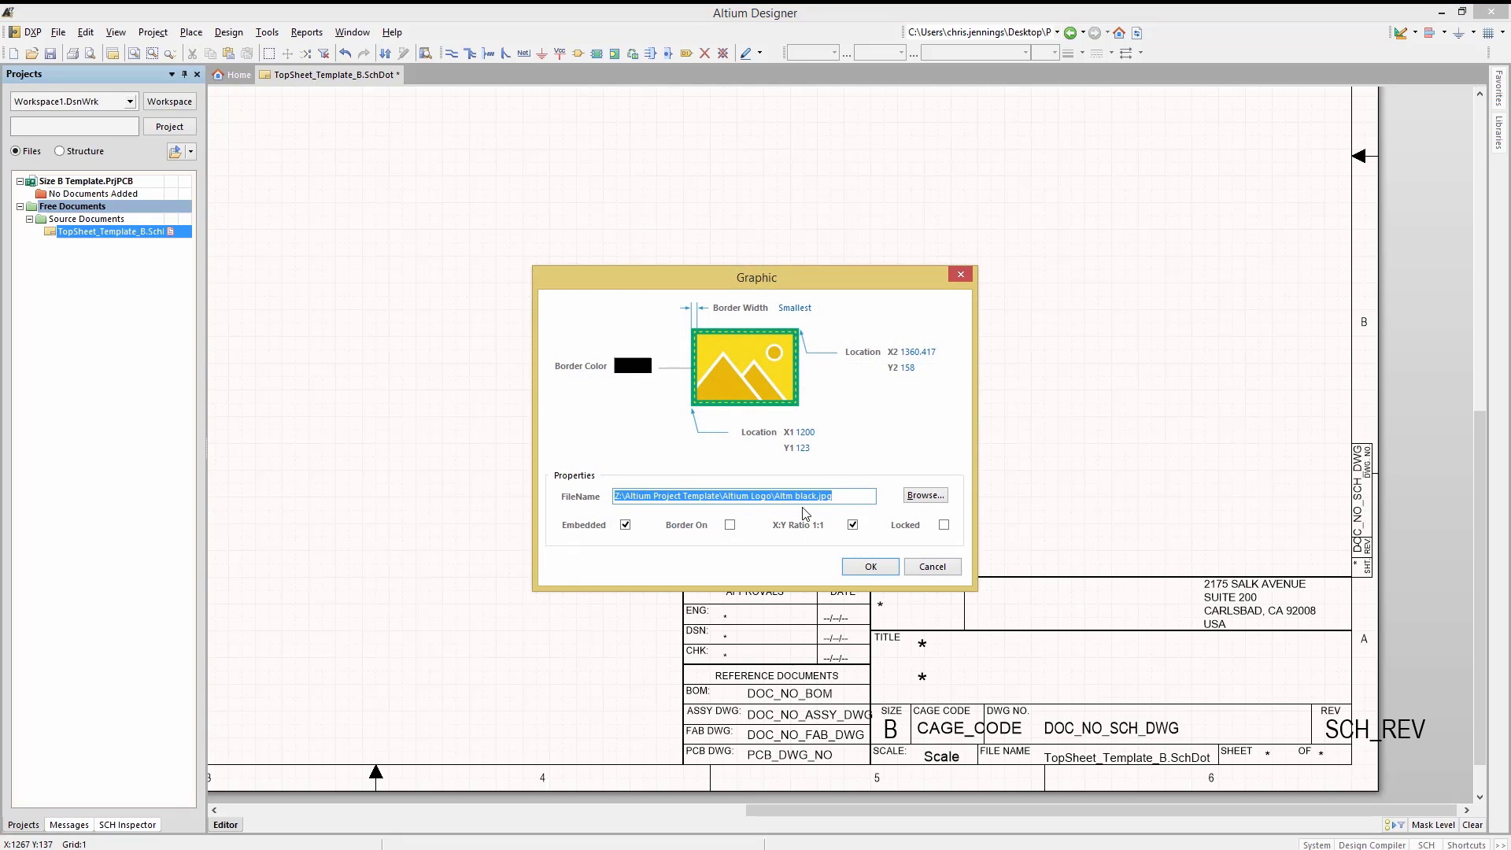
click(928, 567)
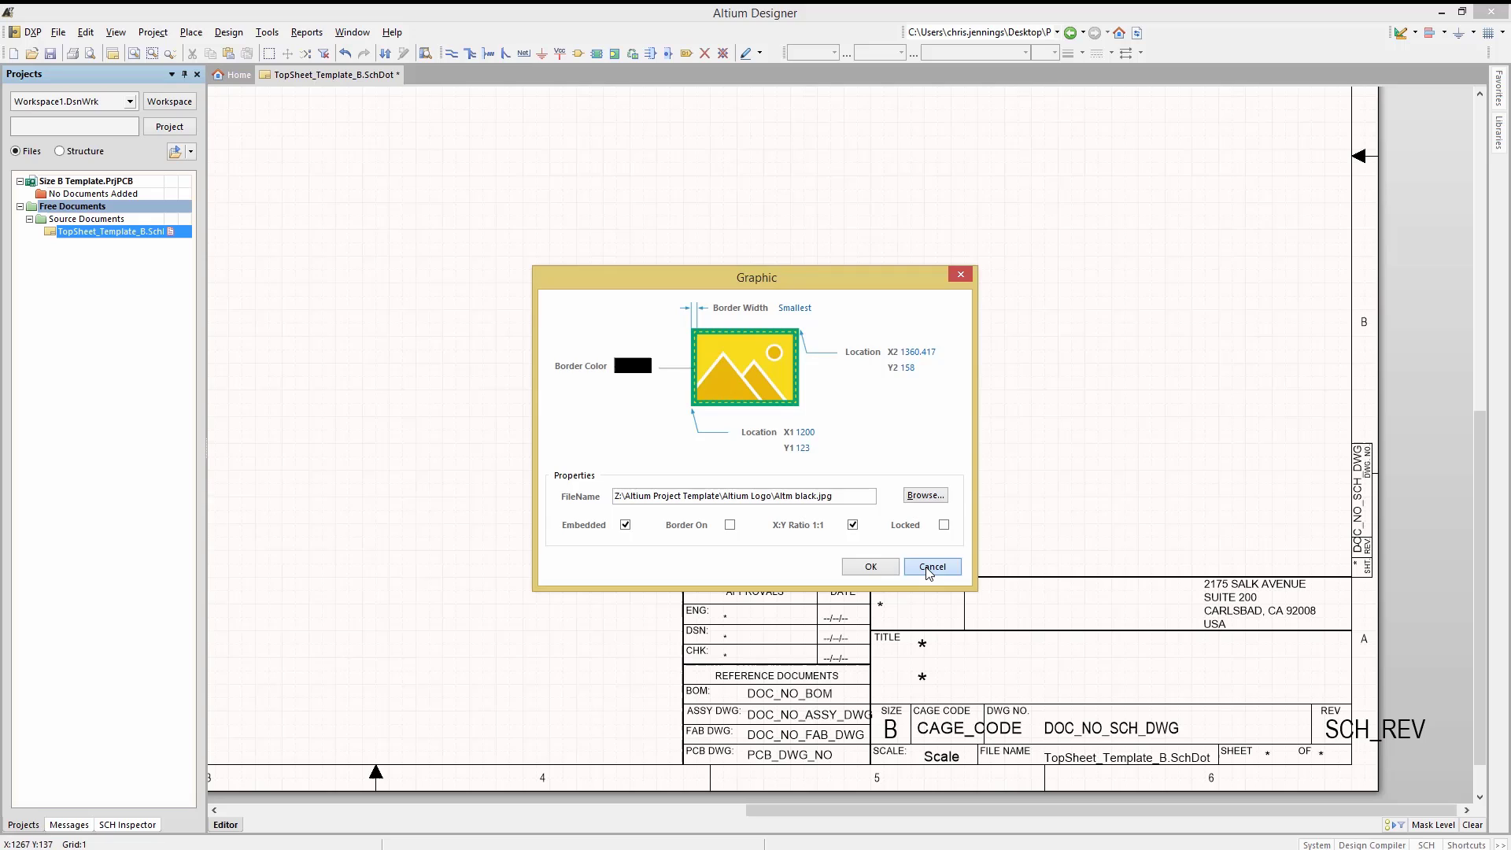
click(191, 33)
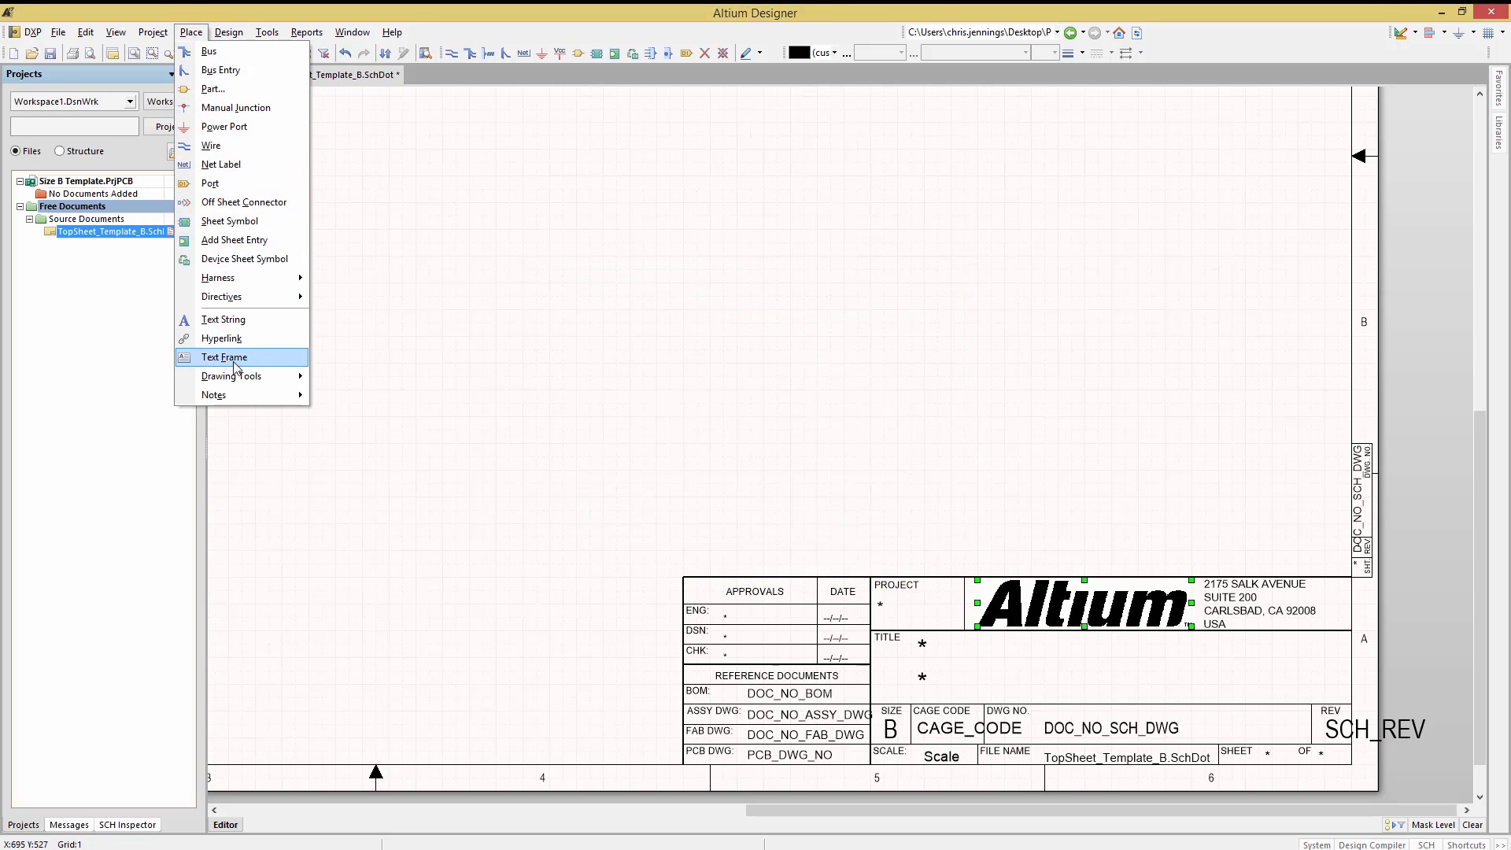
mouse_move(238, 380)
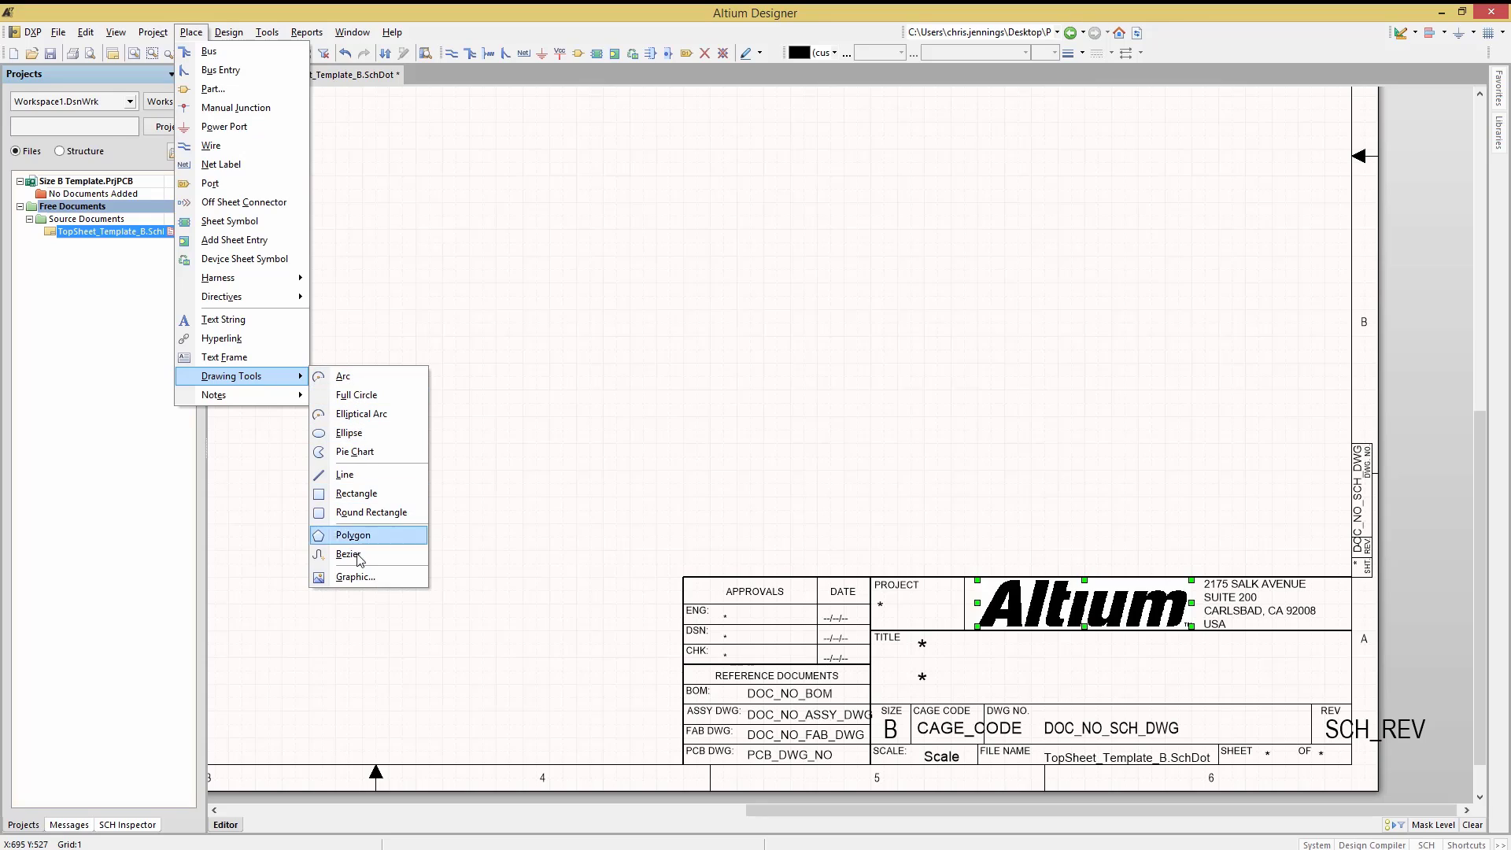
click(353, 578)
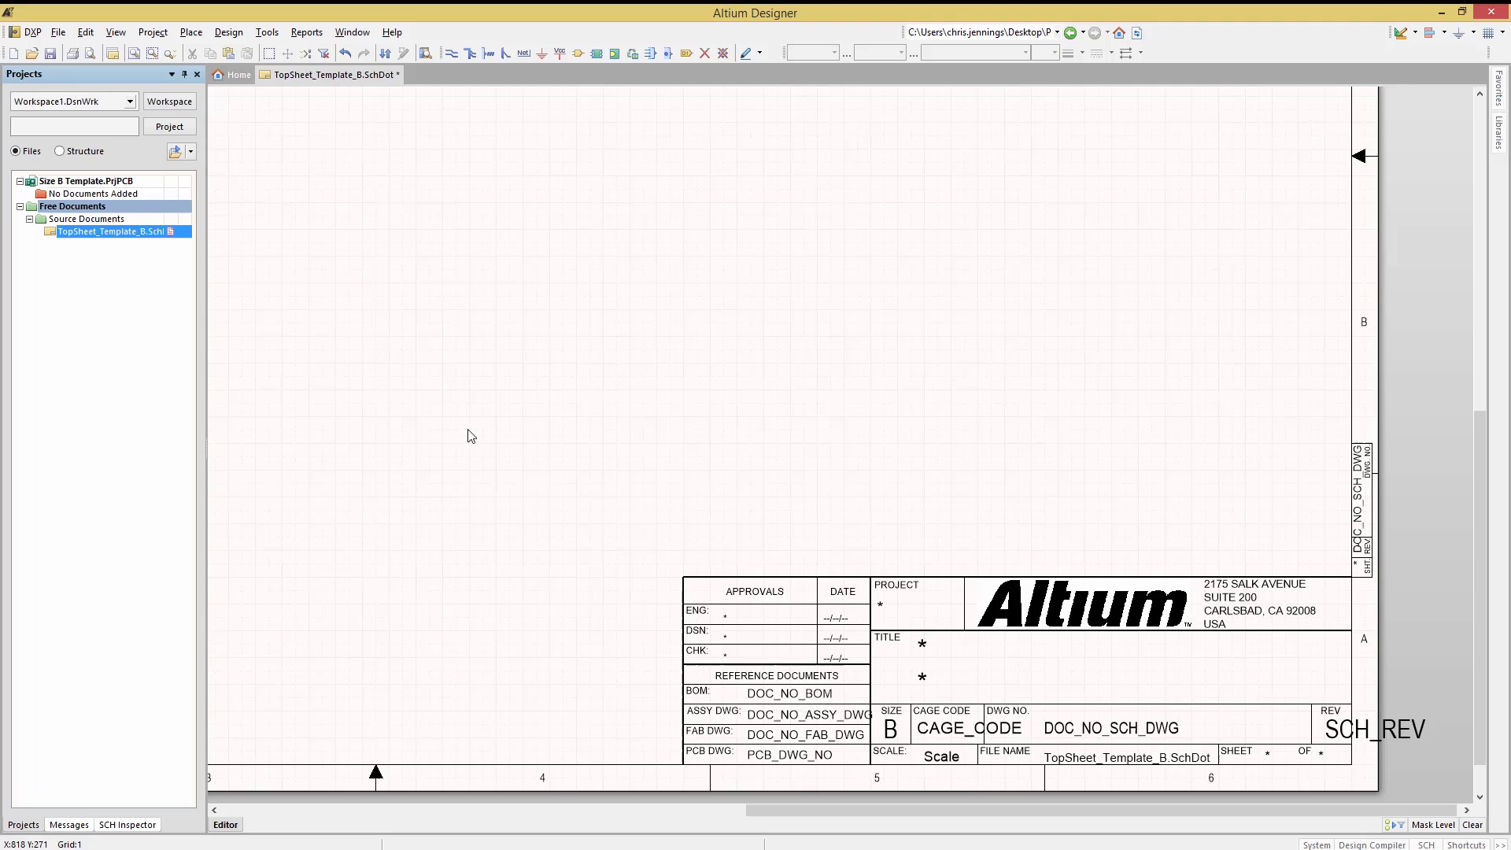
double_click(727, 618)
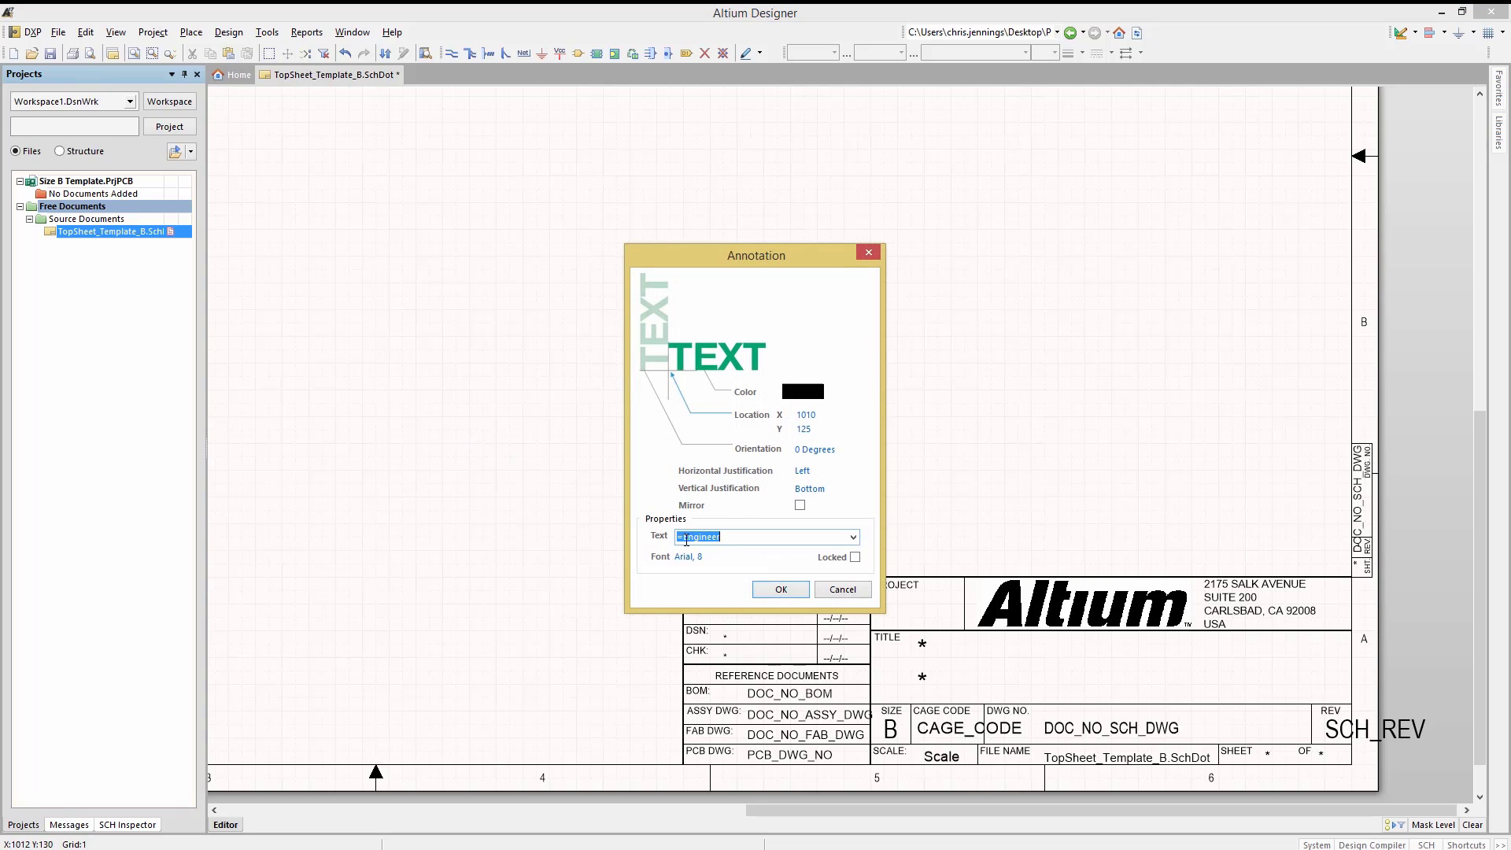
click(840, 591)
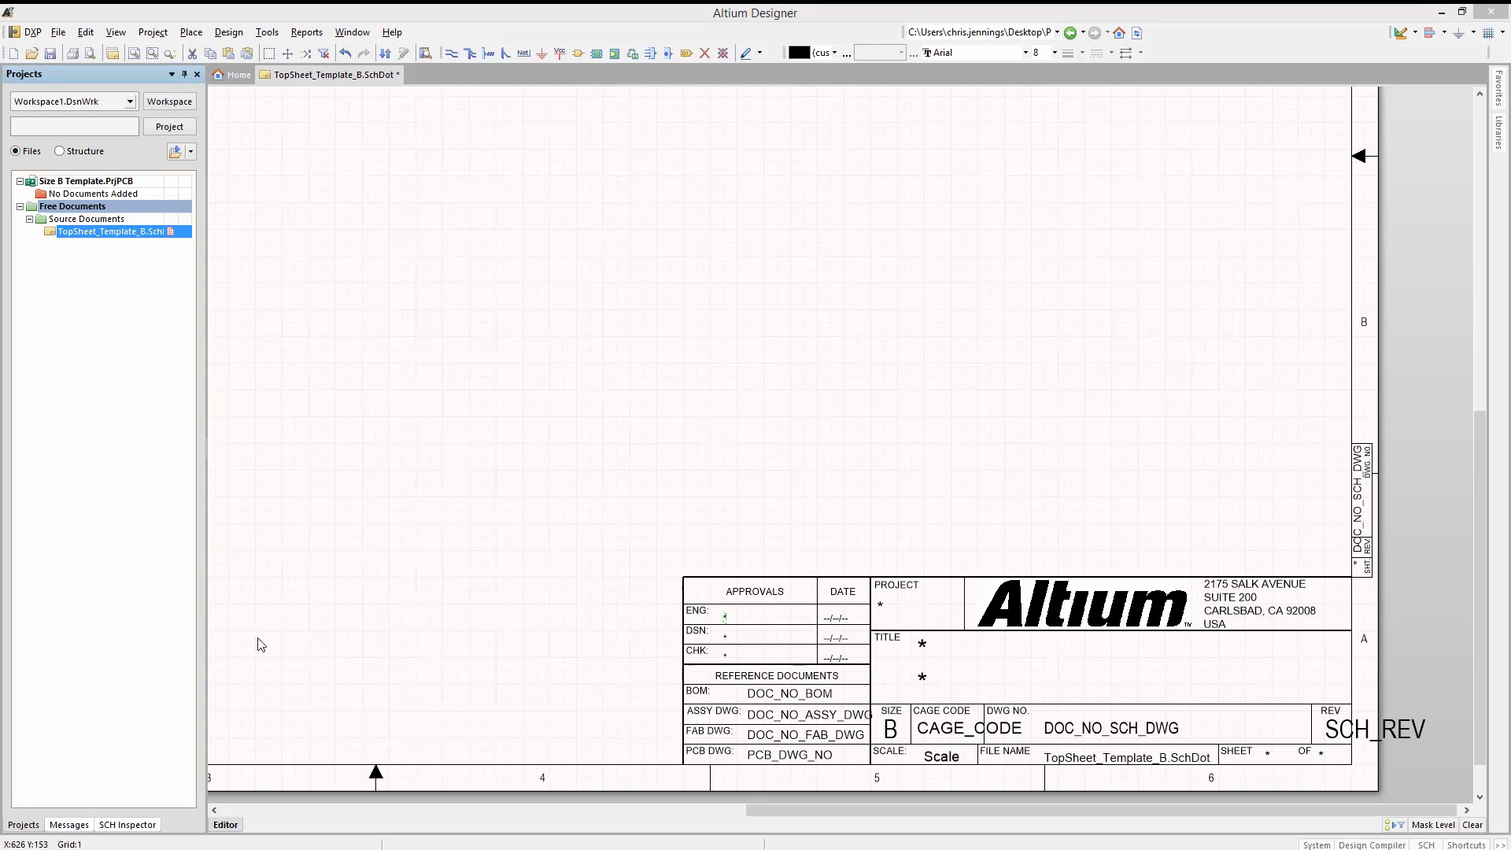
right_click(489, 363)
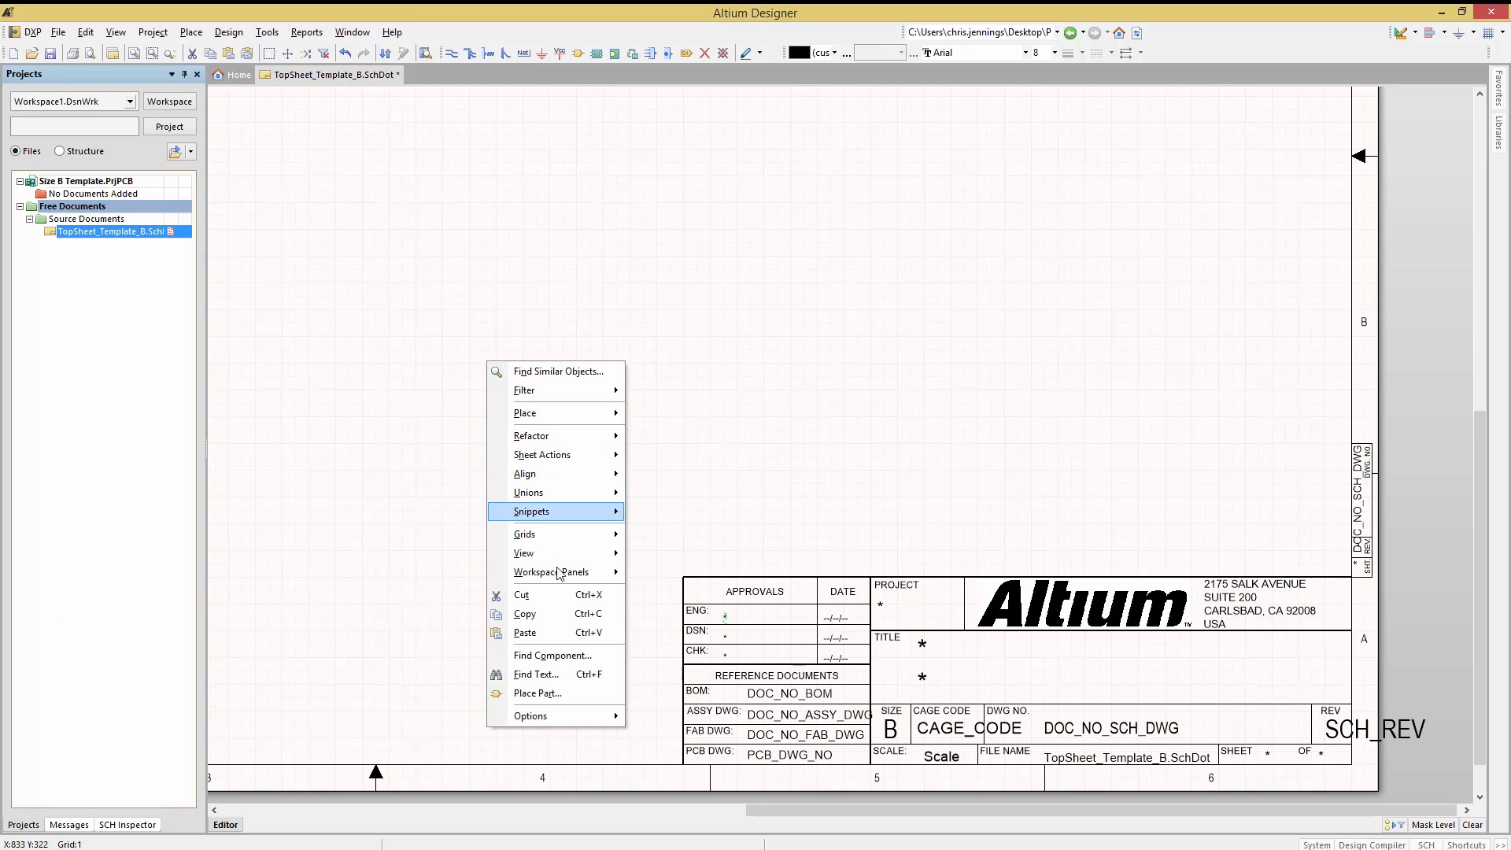
mouse_move(583, 718)
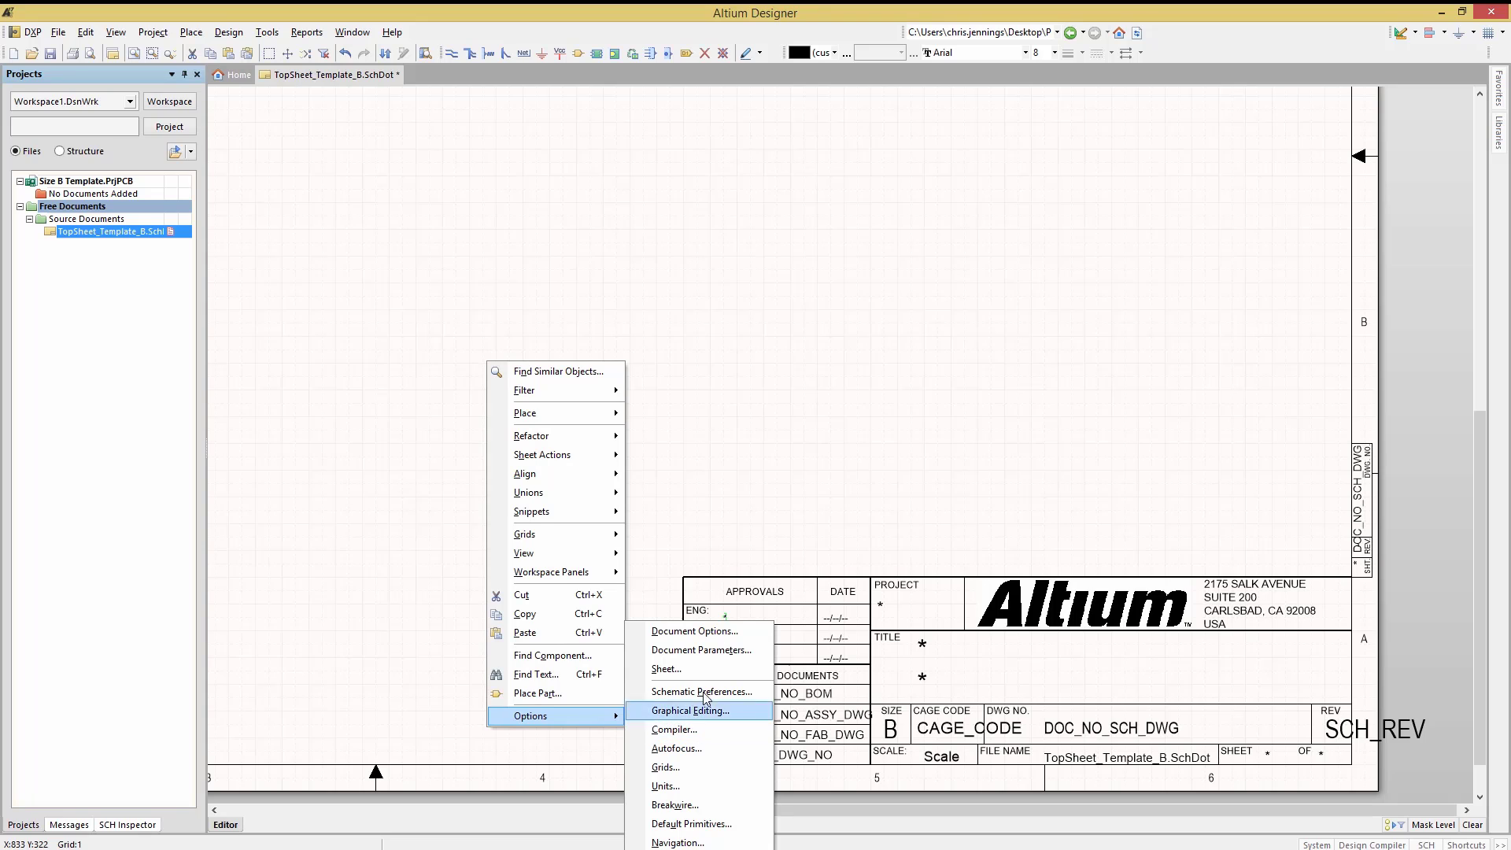
click(710, 651)
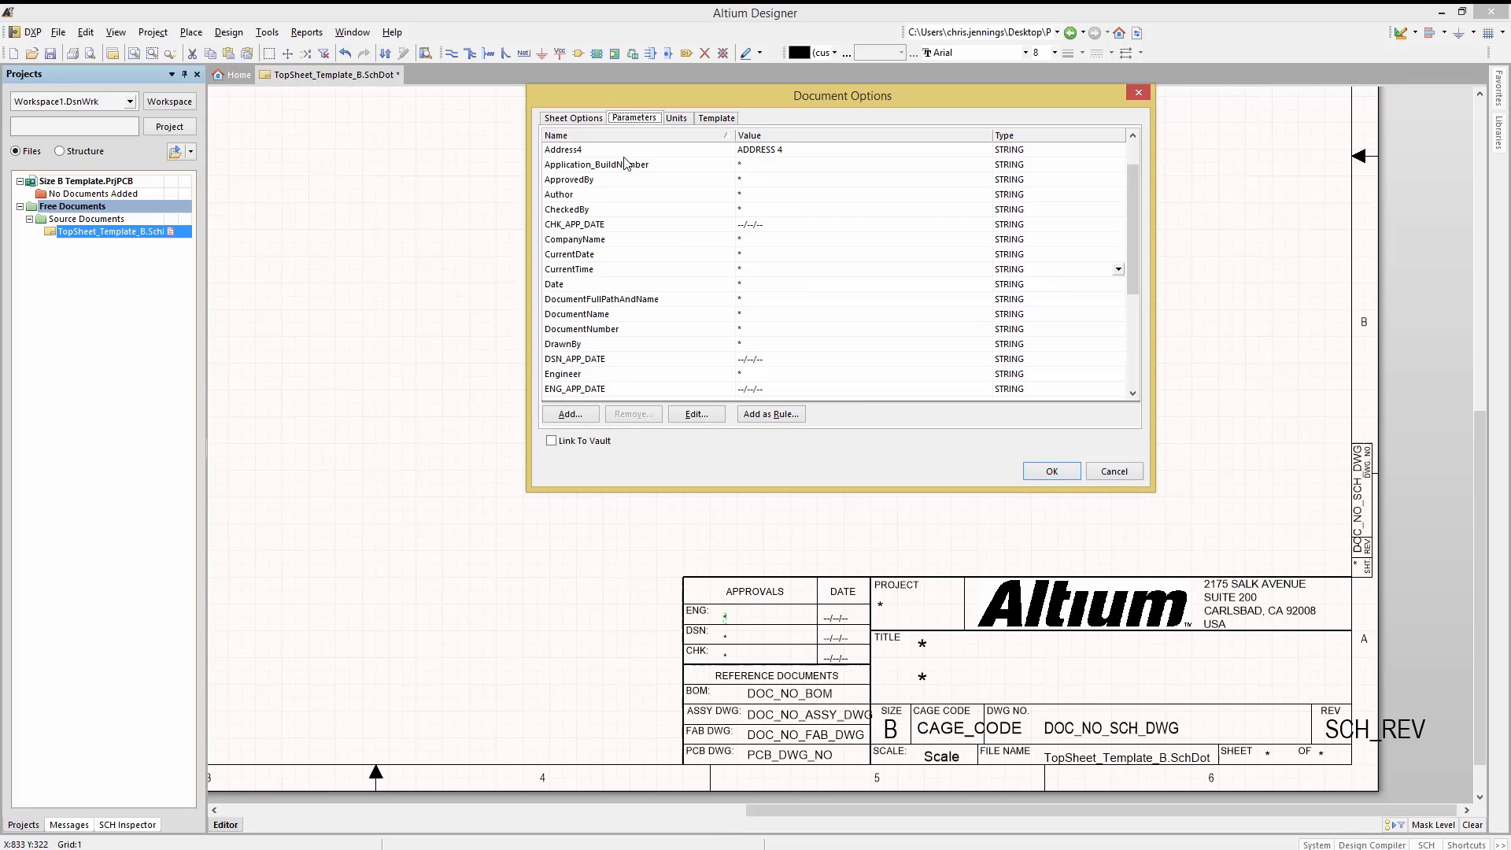
drag(1131, 293, 1131, 322)
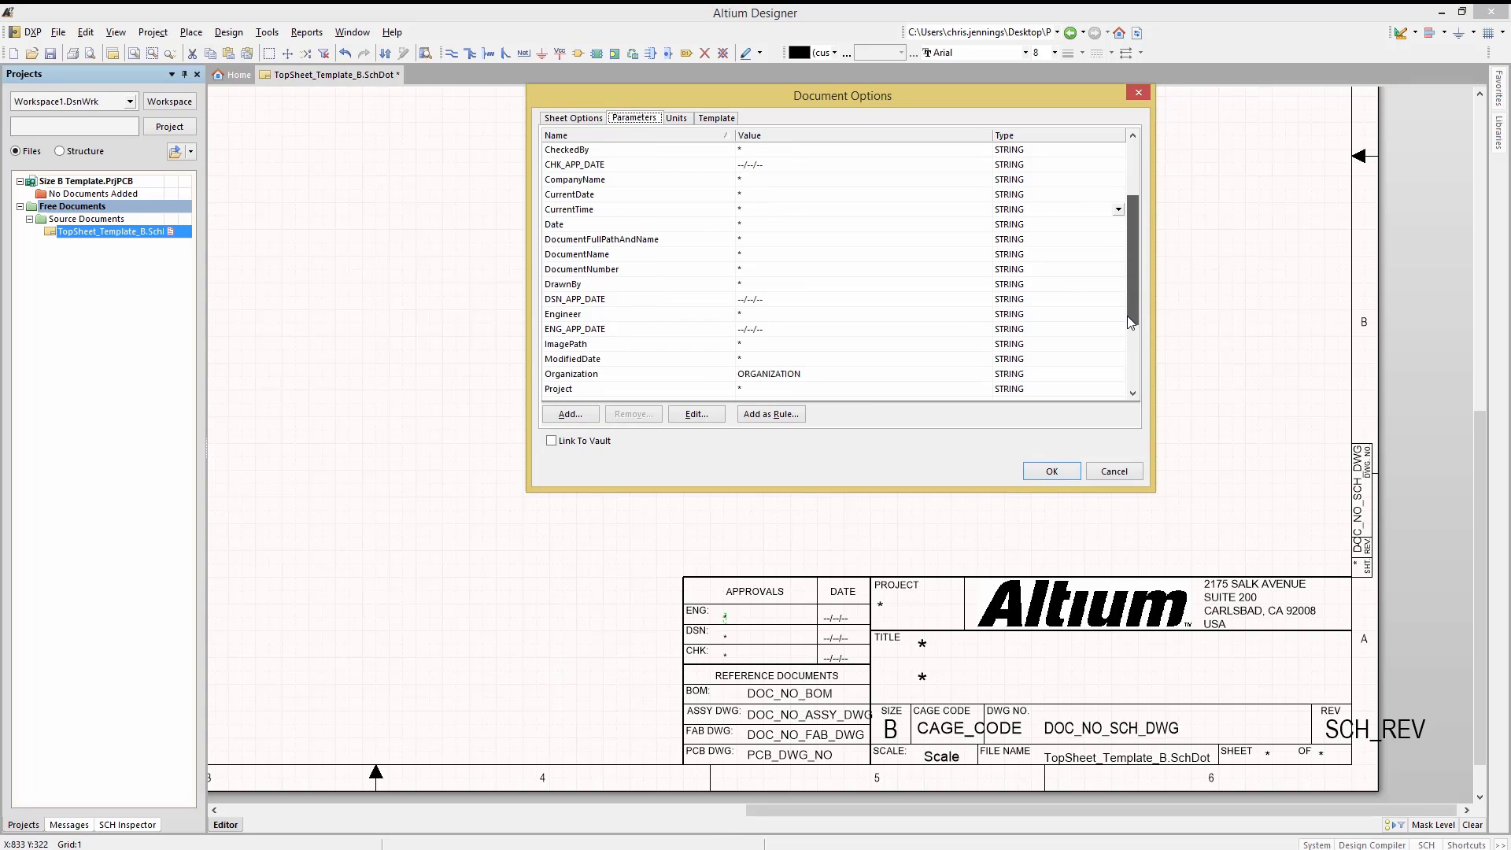
click(567, 316)
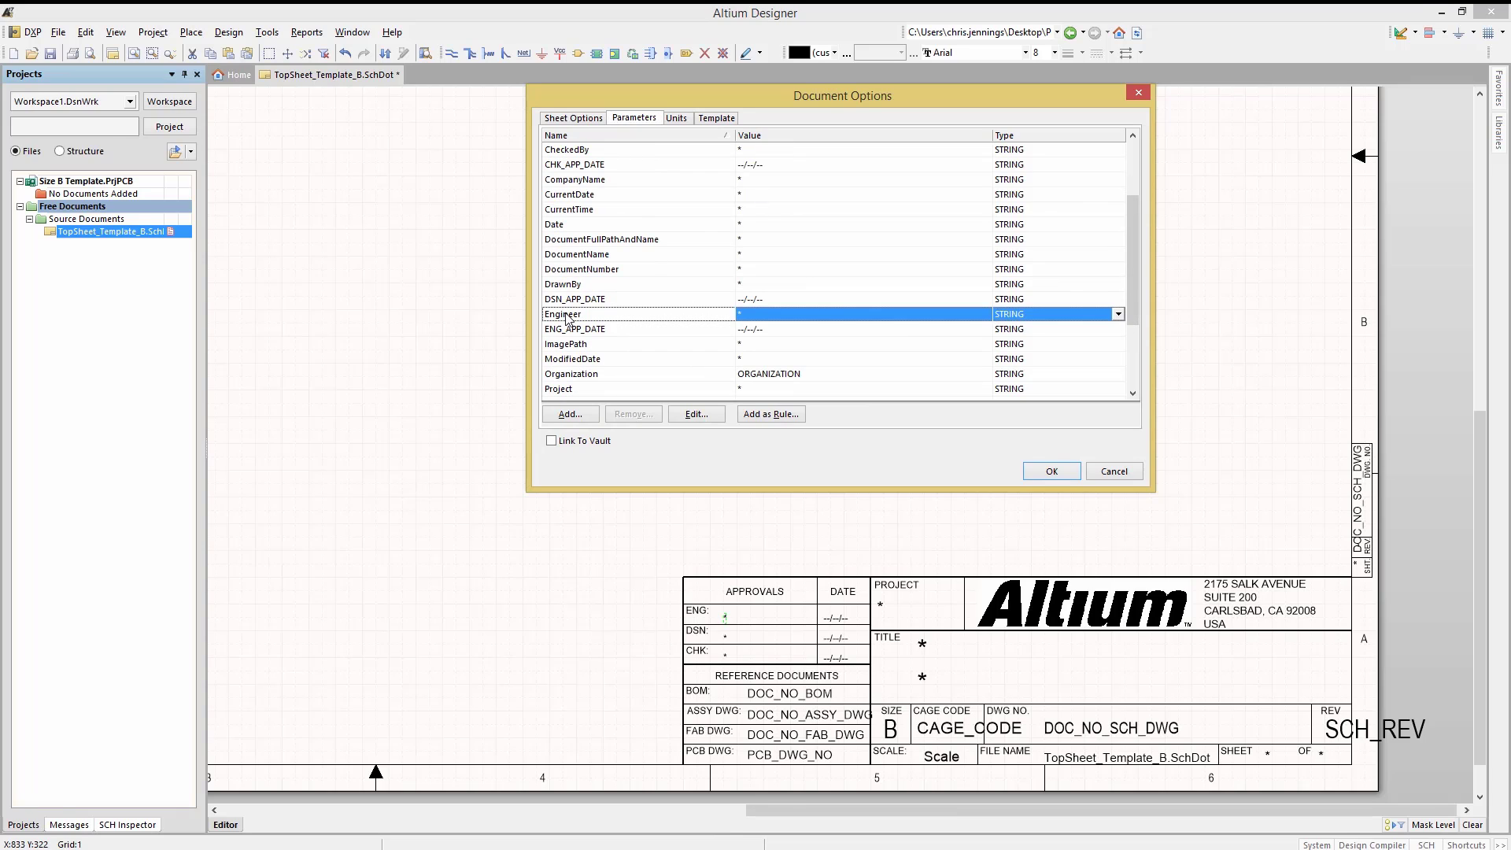
click(1114, 473)
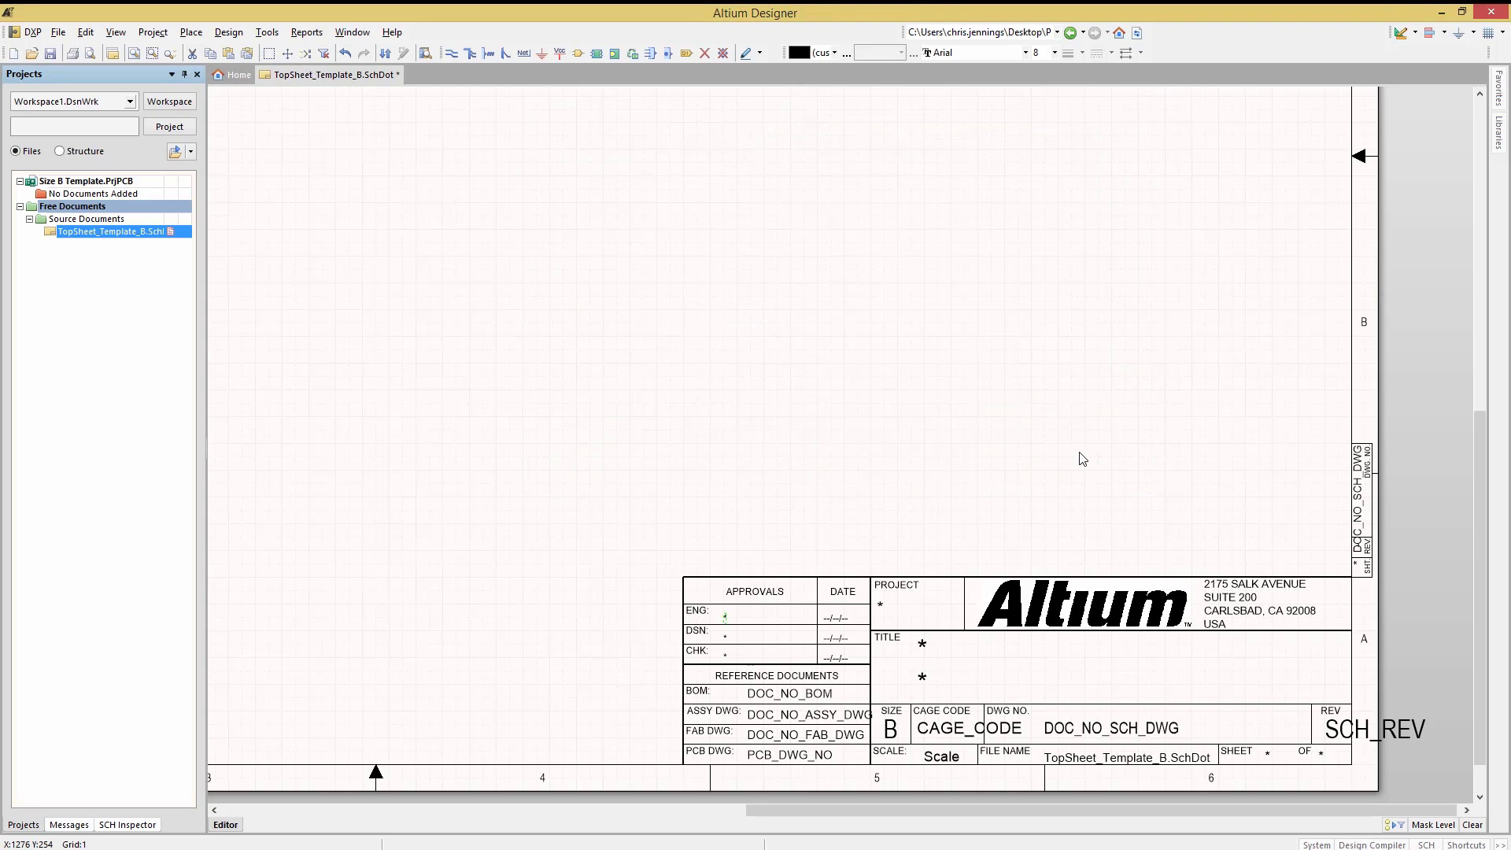
click(191, 31)
click(230, 318)
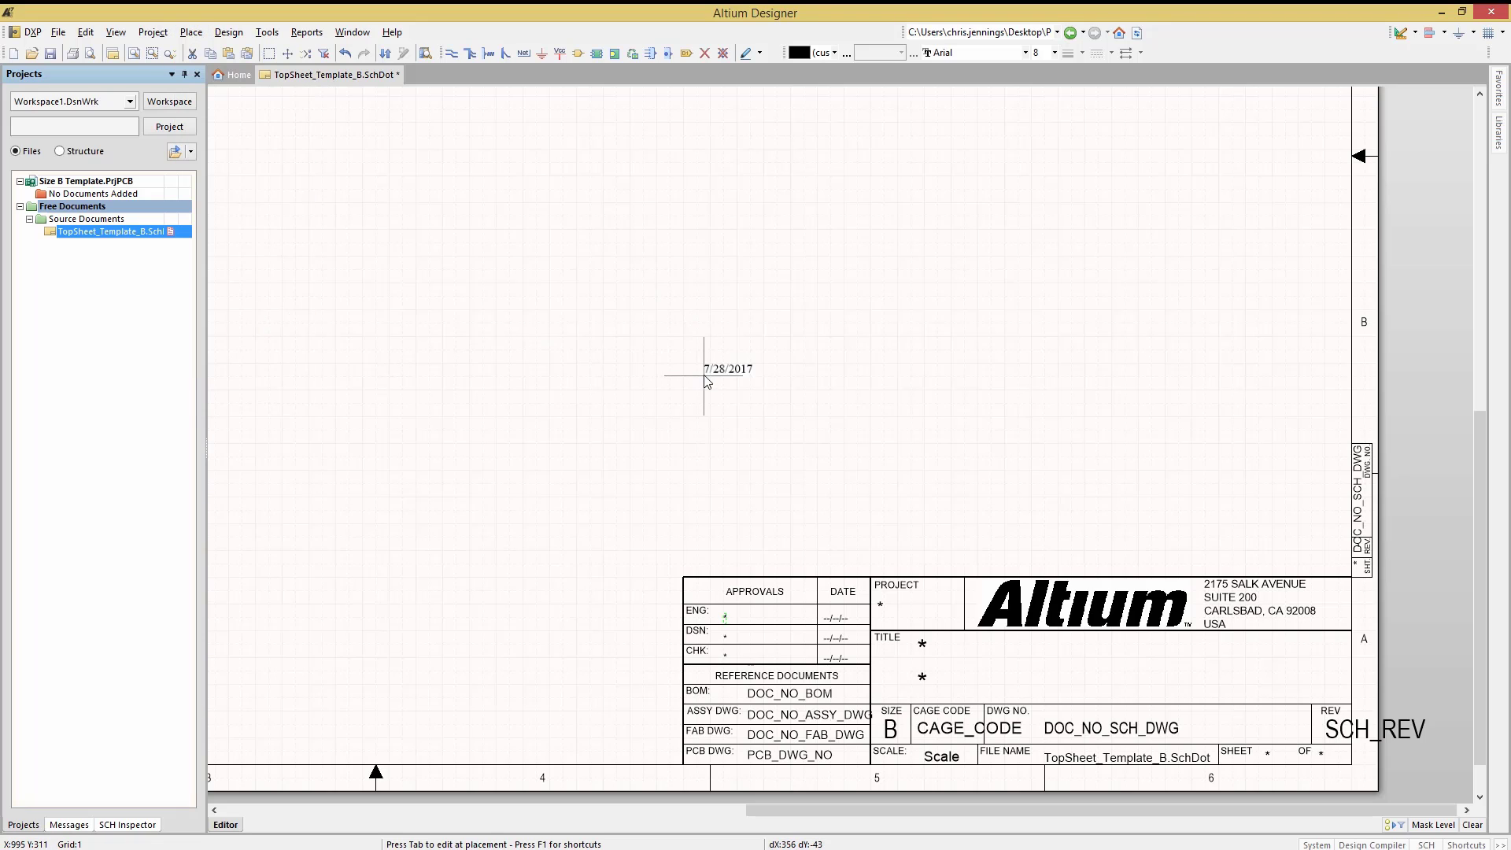
key(Tab)
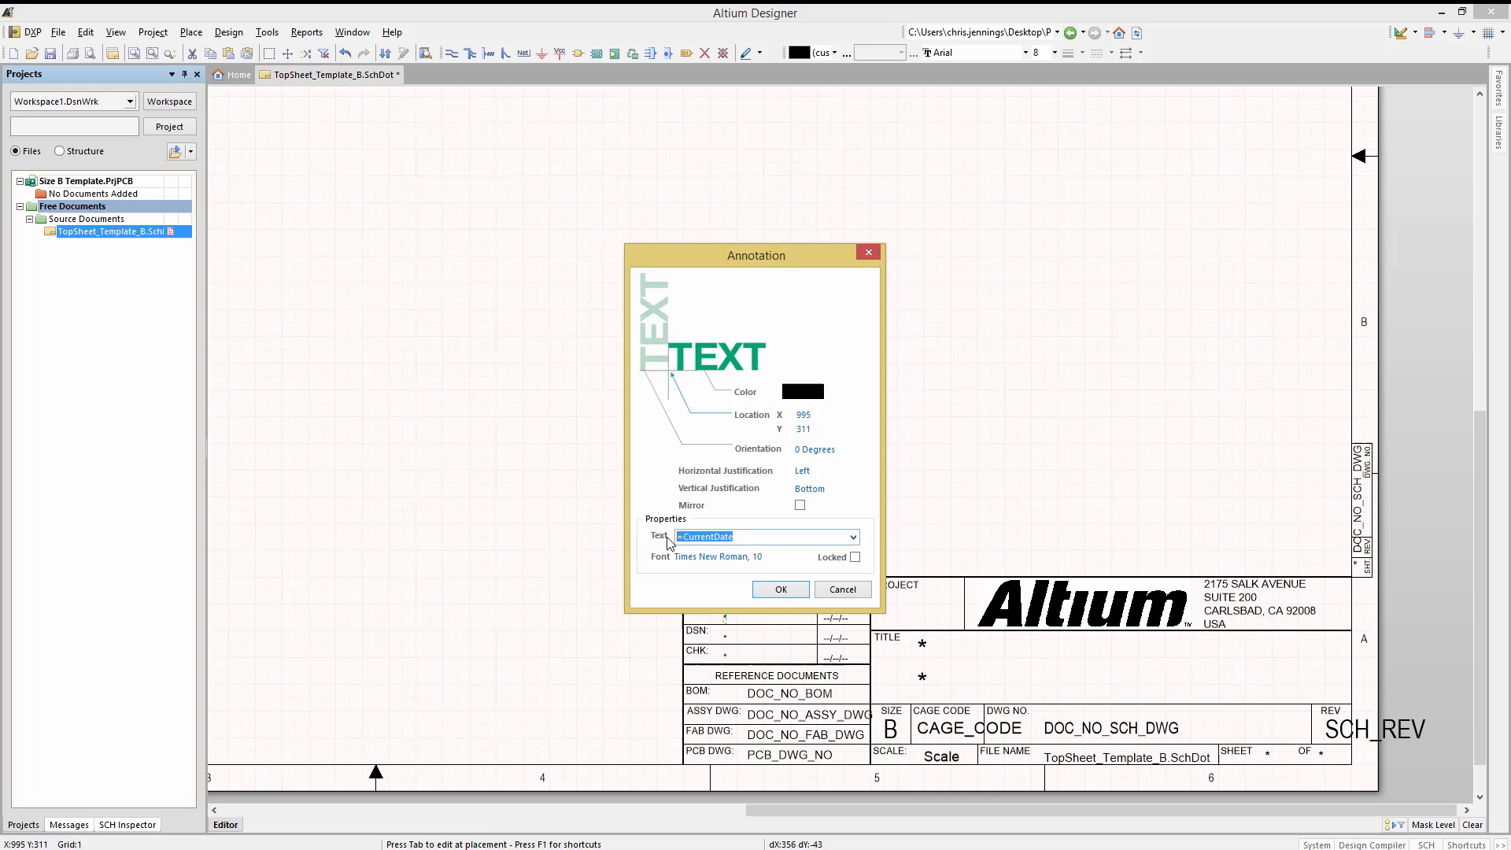
key(BackSpace)
text(=Address1)
click(853, 537)
mouse_move(852, 567)
mouse_down()
mouse_move(850, 604)
mouse_move(851, 554)
mouse_up()
click(853, 536)
click(837, 592)
key(Escape)
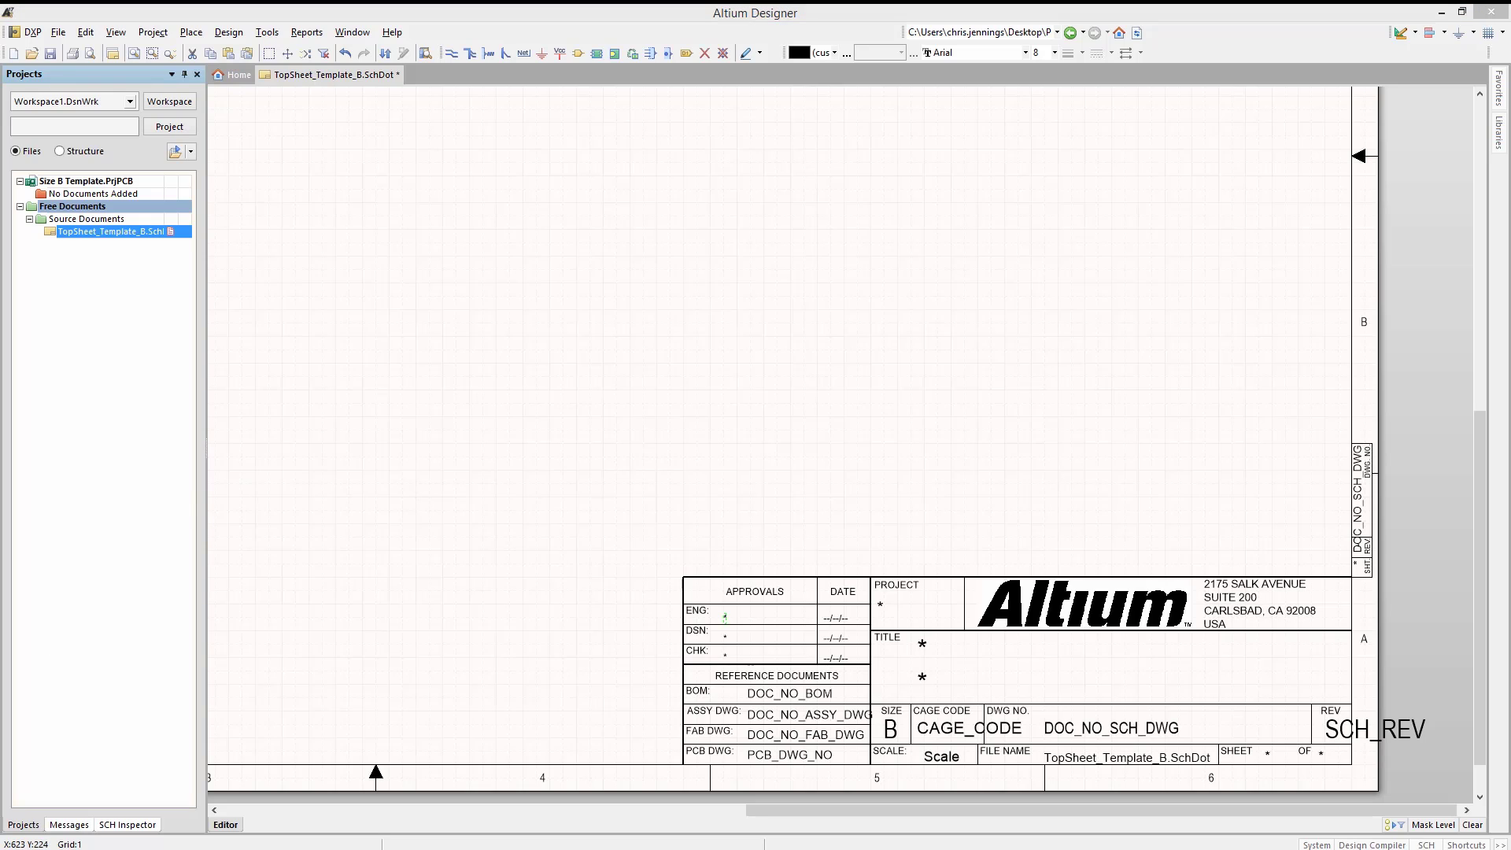
double_click(782, 694)
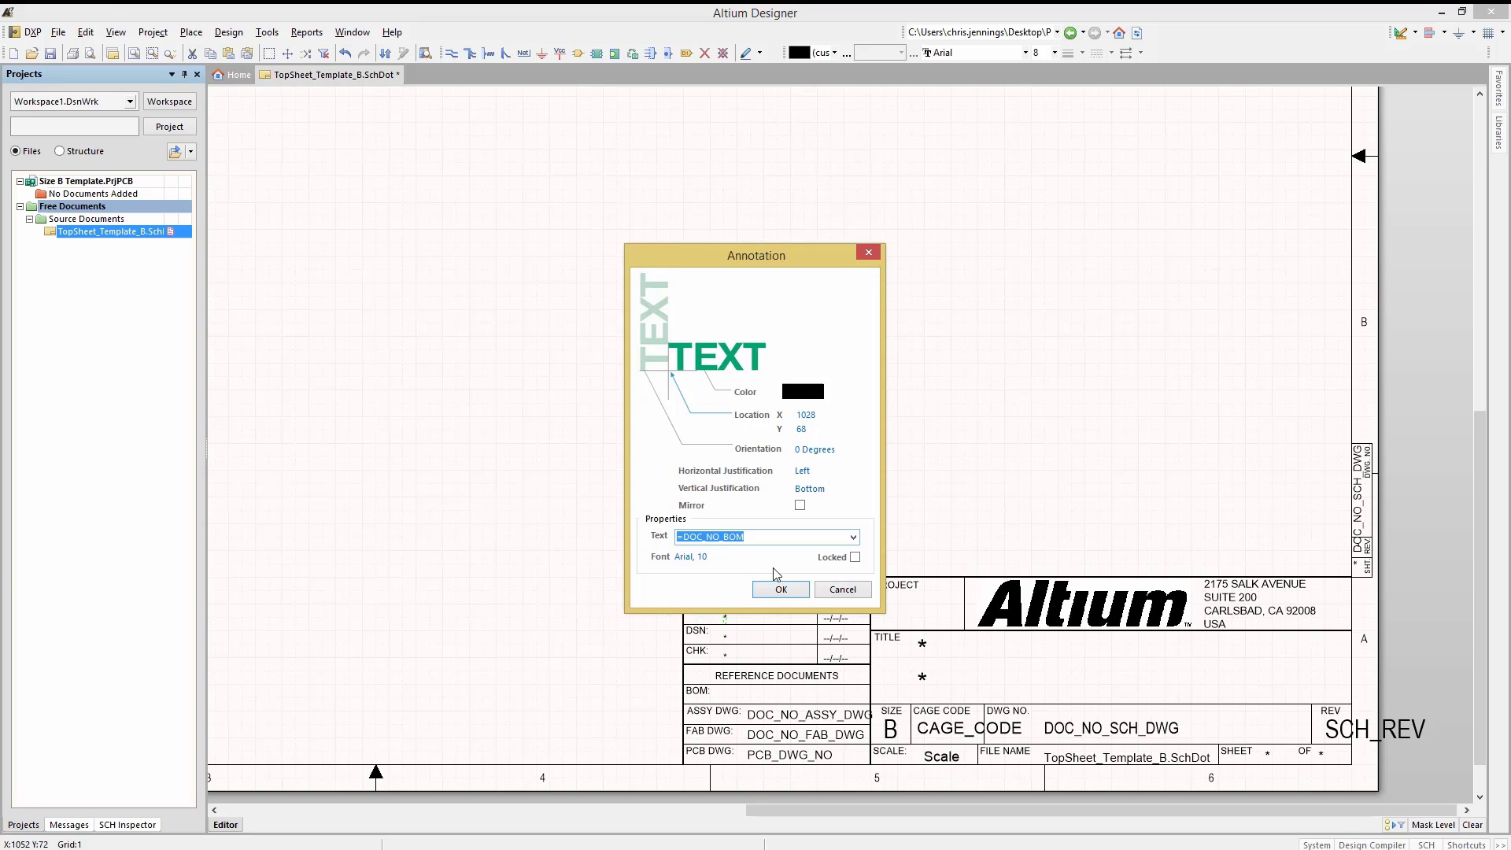
click(852, 592)
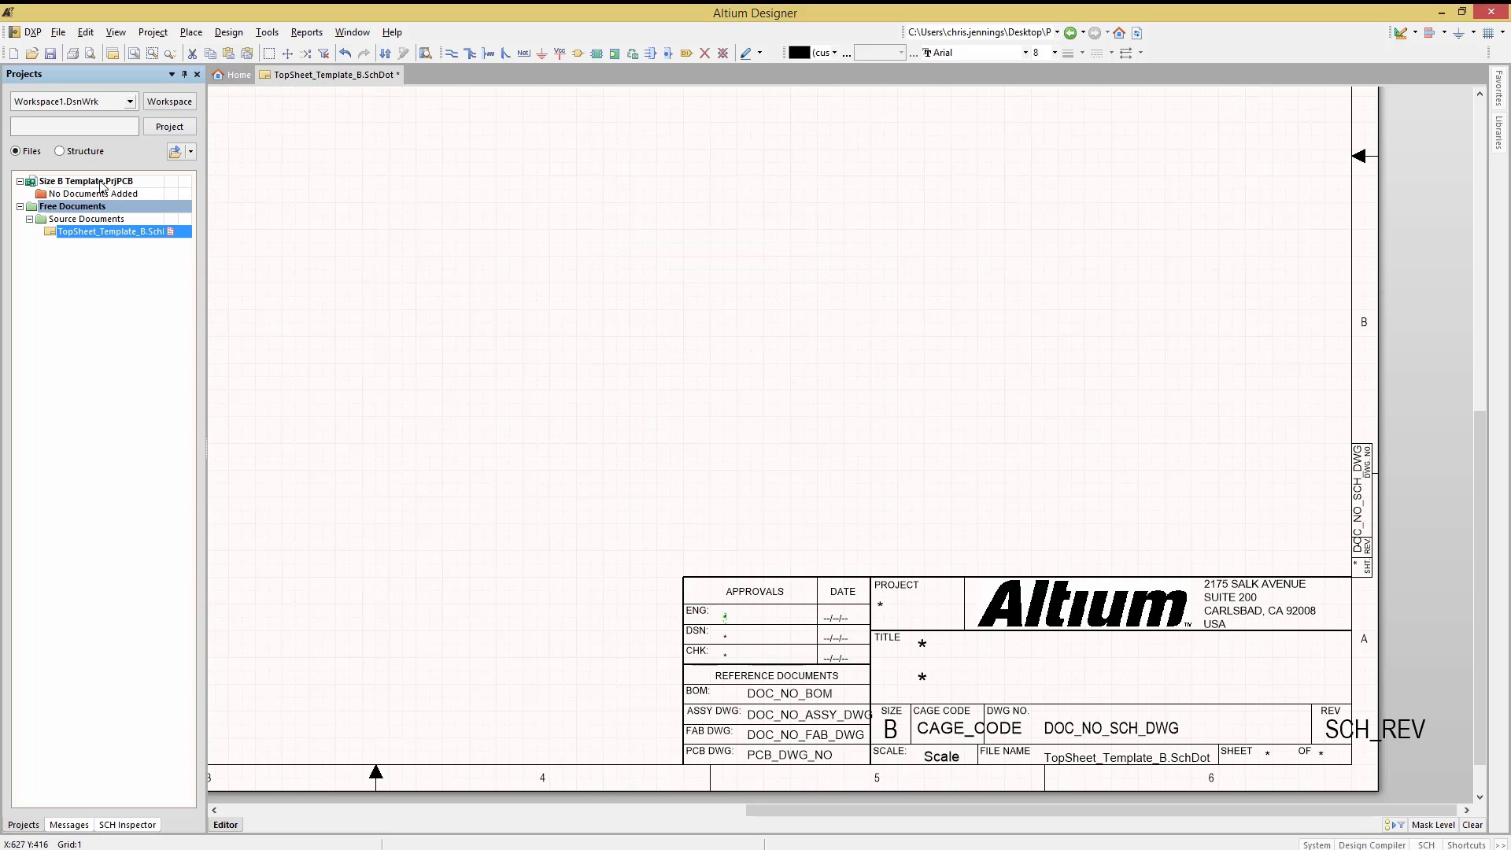
right_click(101, 186)
click(167, 560)
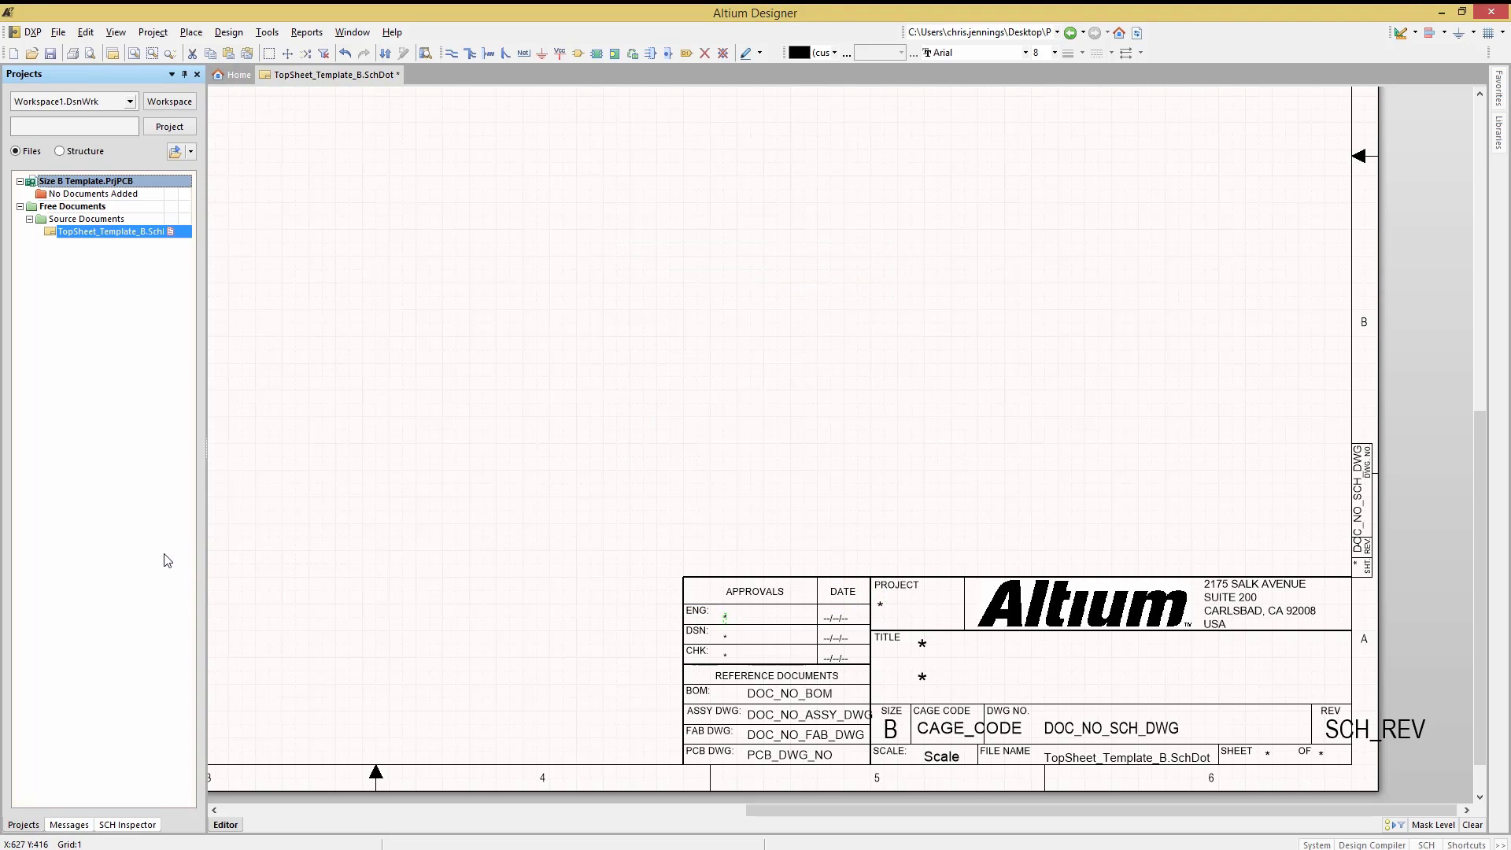
click(513, 209)
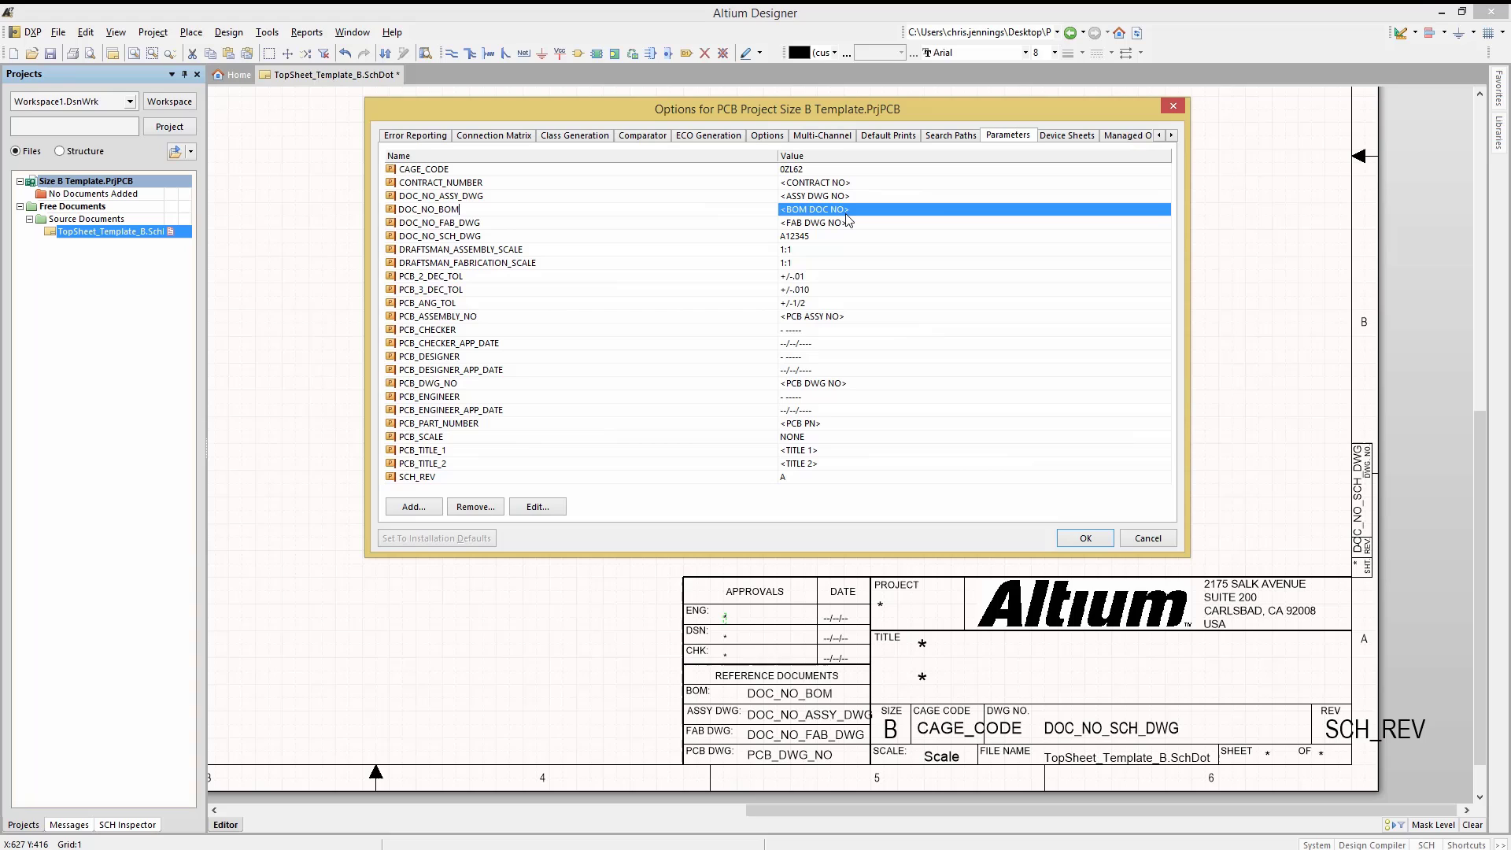
click(1138, 538)
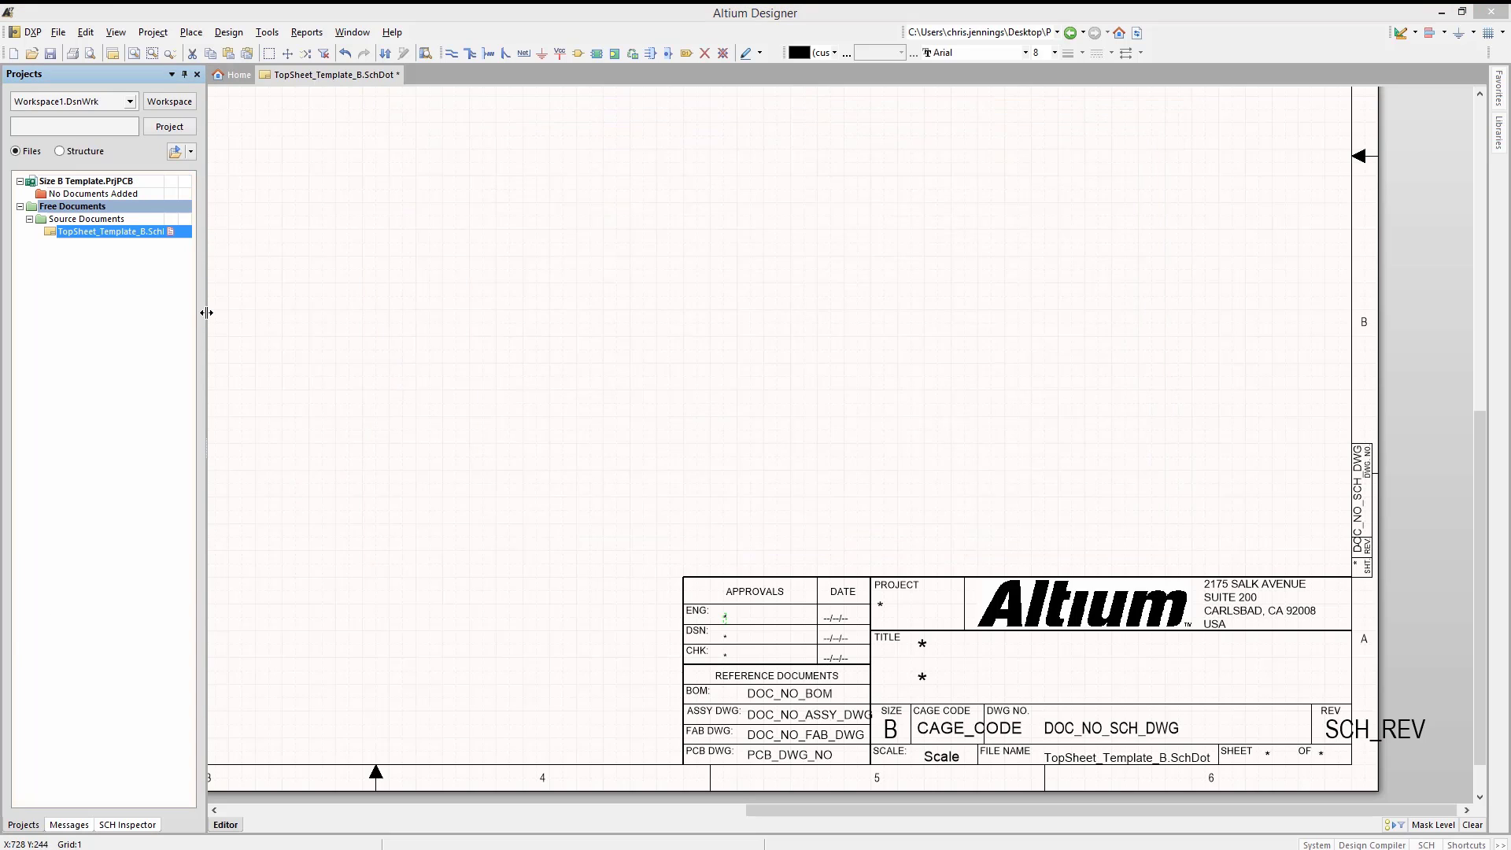
Widen the Projects panel and start a Save As of the TopSheet template.
drag(206, 312, 325, 317)
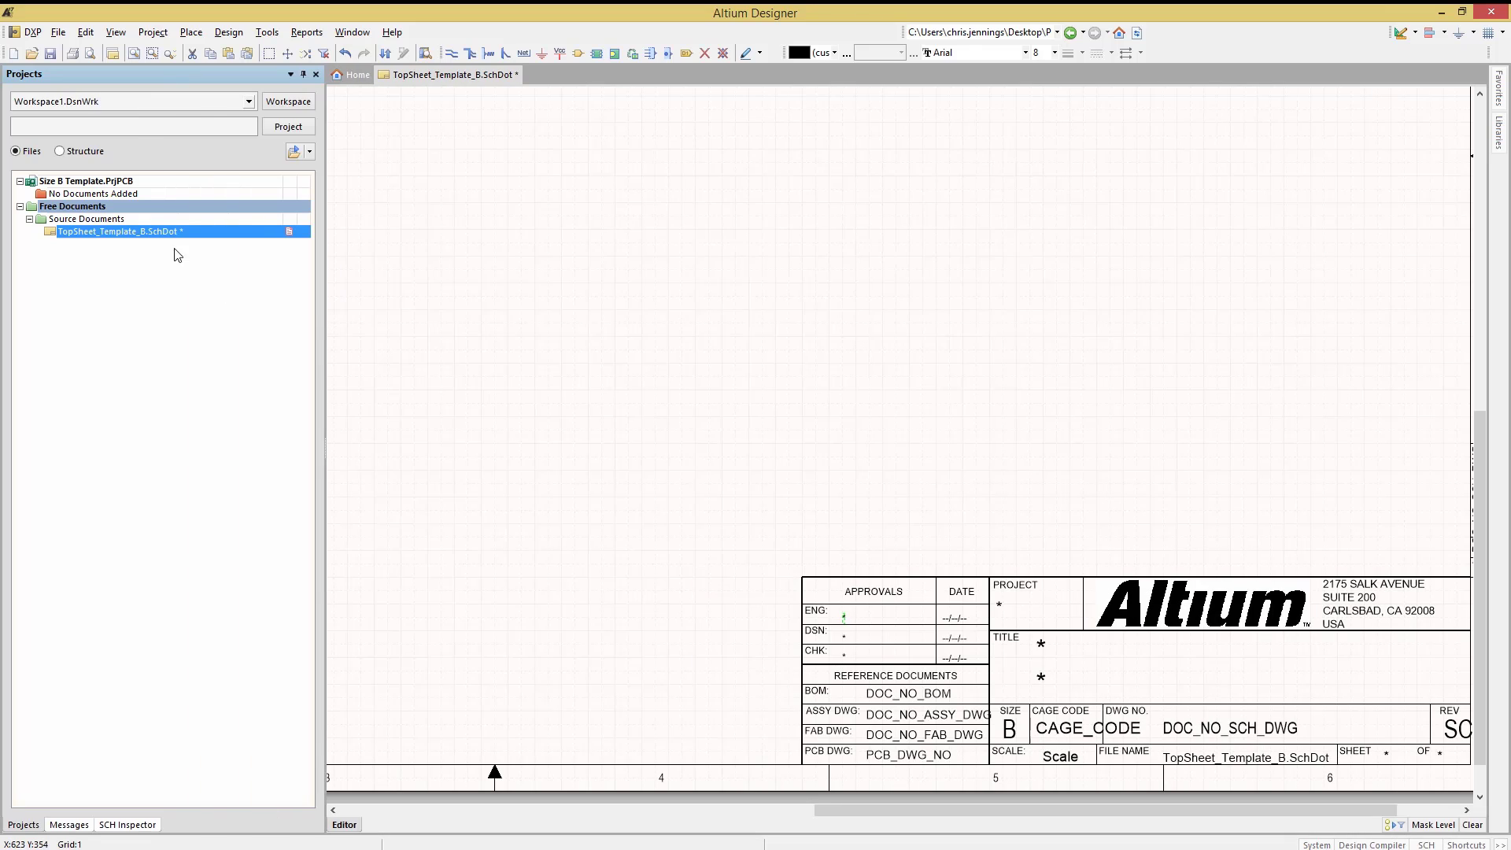
right_click(120, 233)
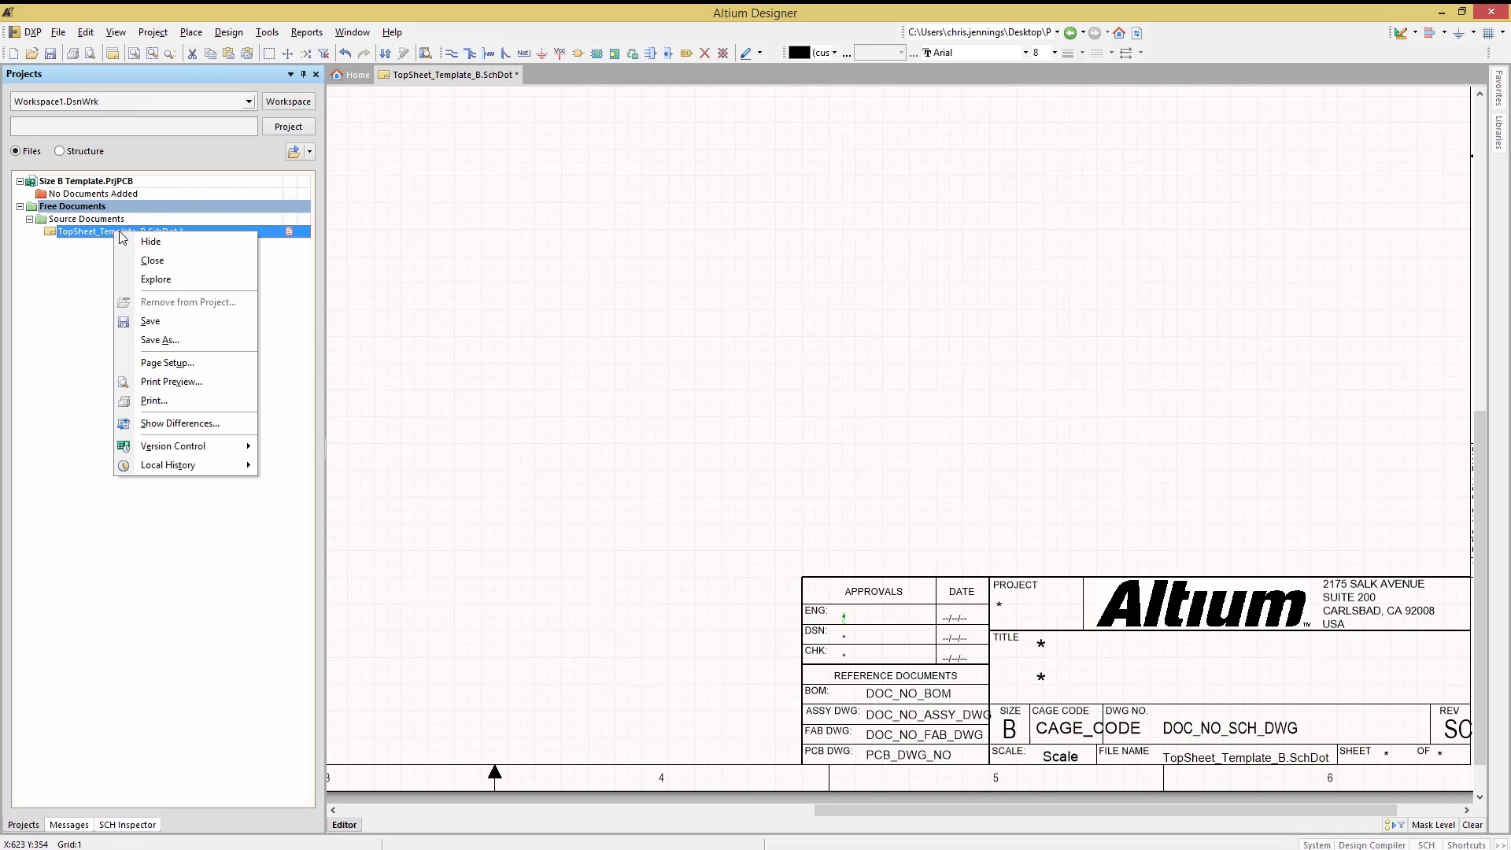
click(161, 340)
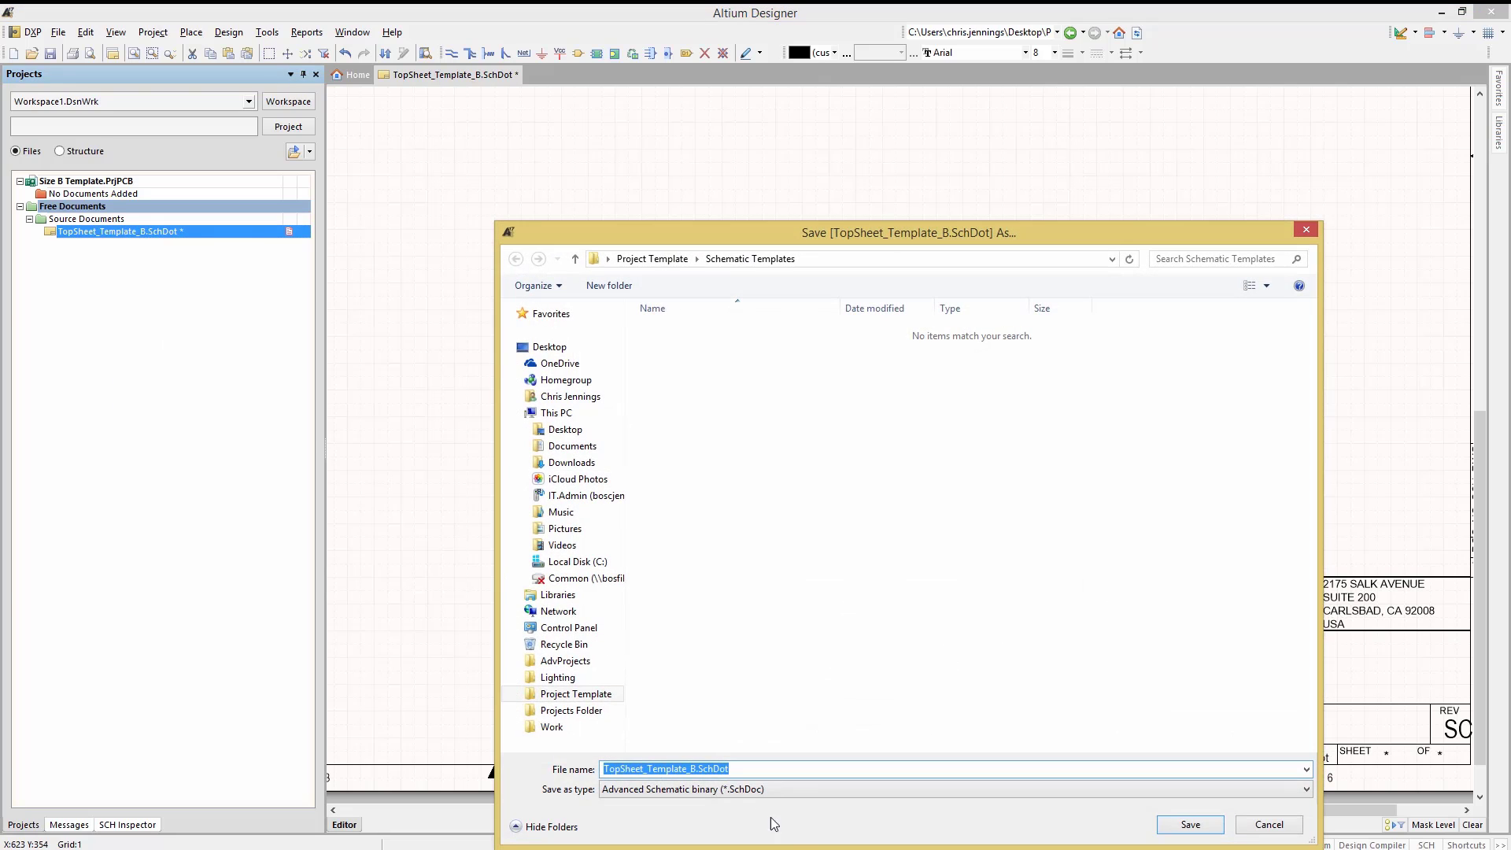
Choose the Advanced Schematic template type, cancel the save, and switch to the AD17 Templates folder.
click(1306, 789)
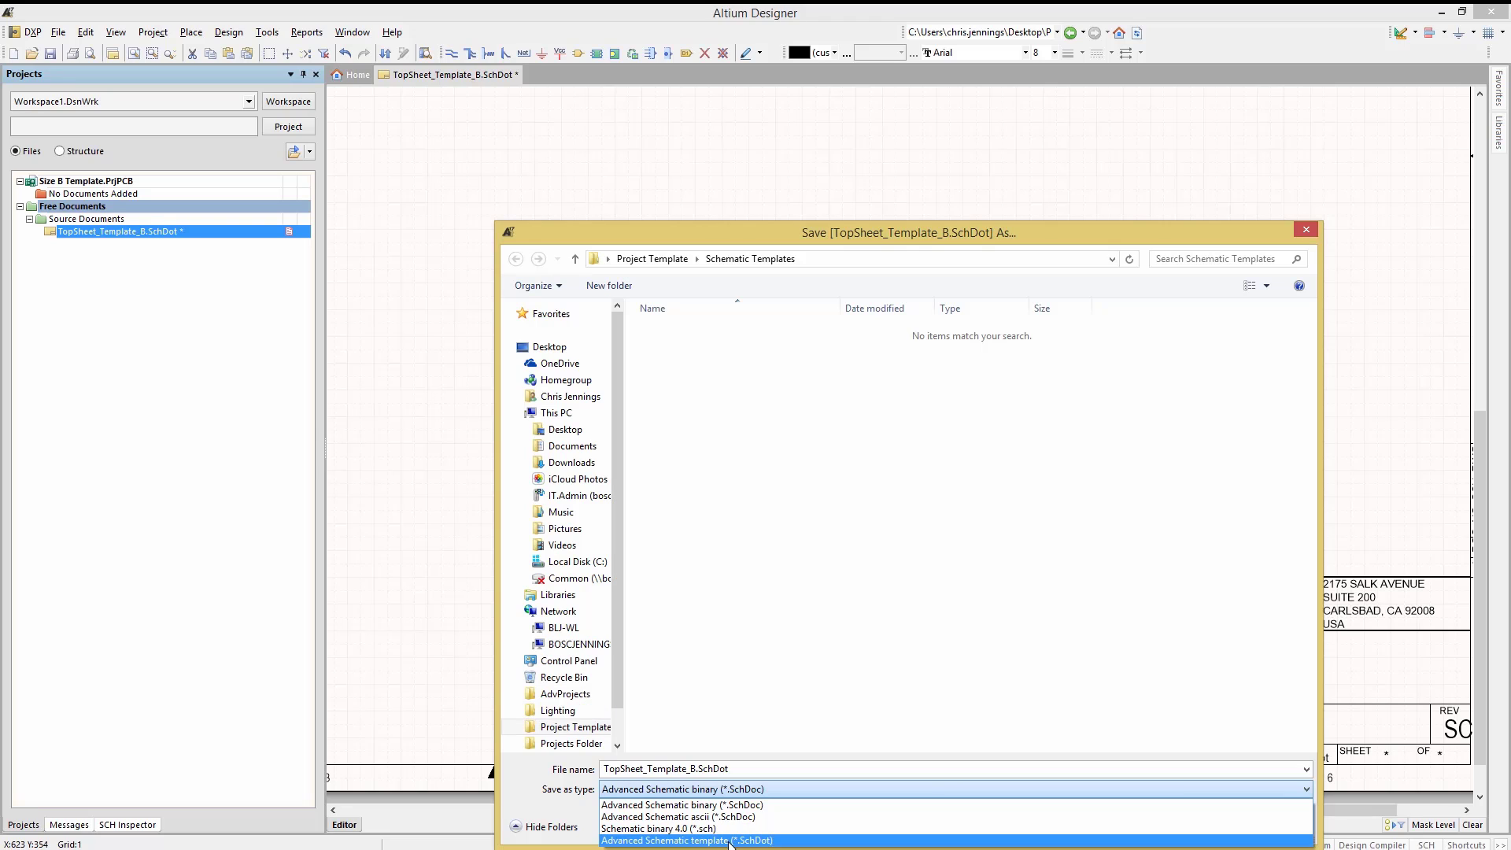
click(724, 841)
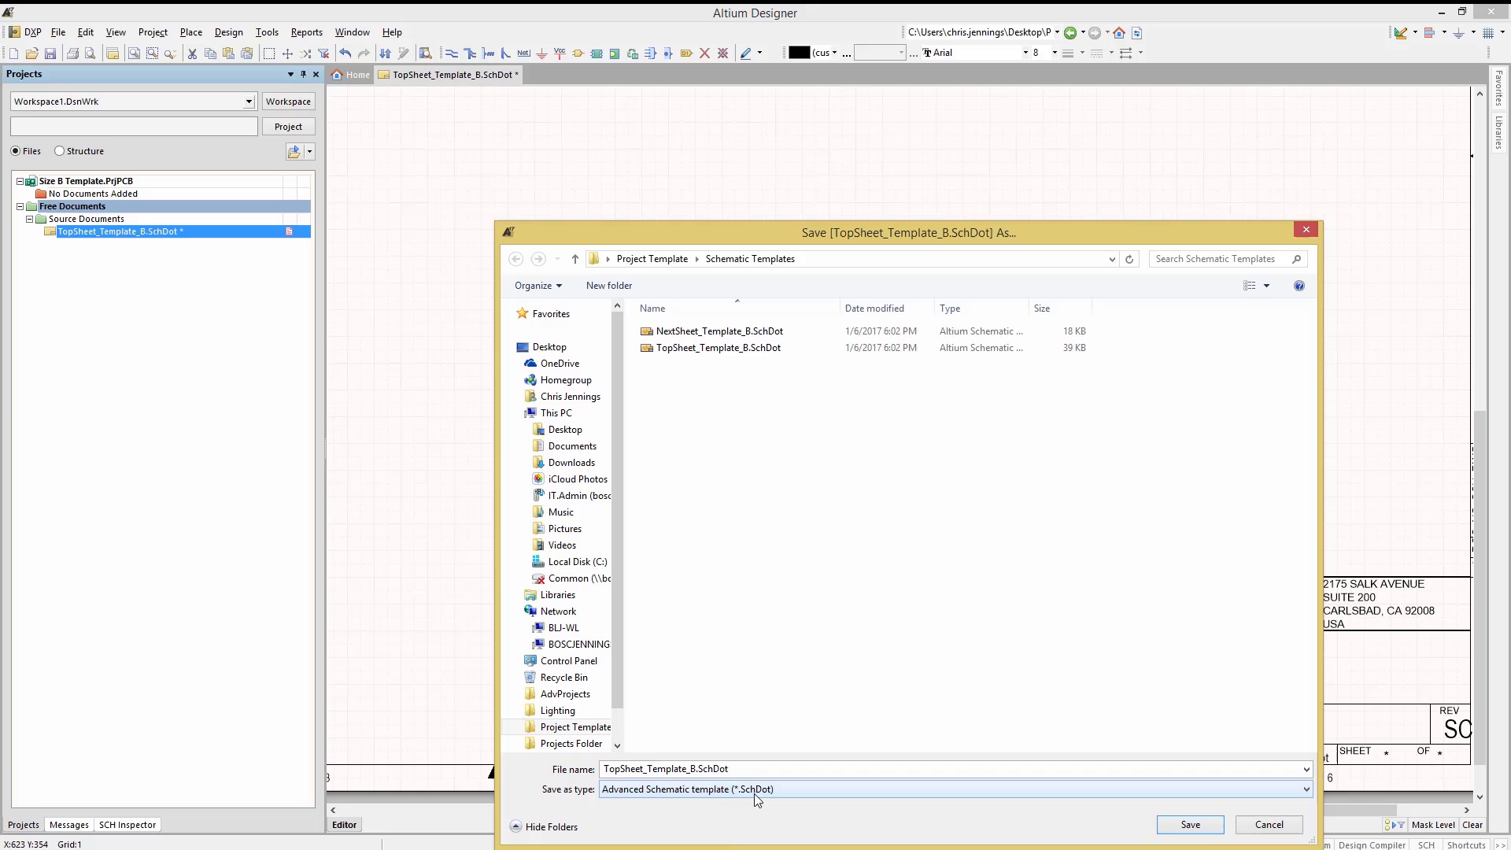
click(1269, 825)
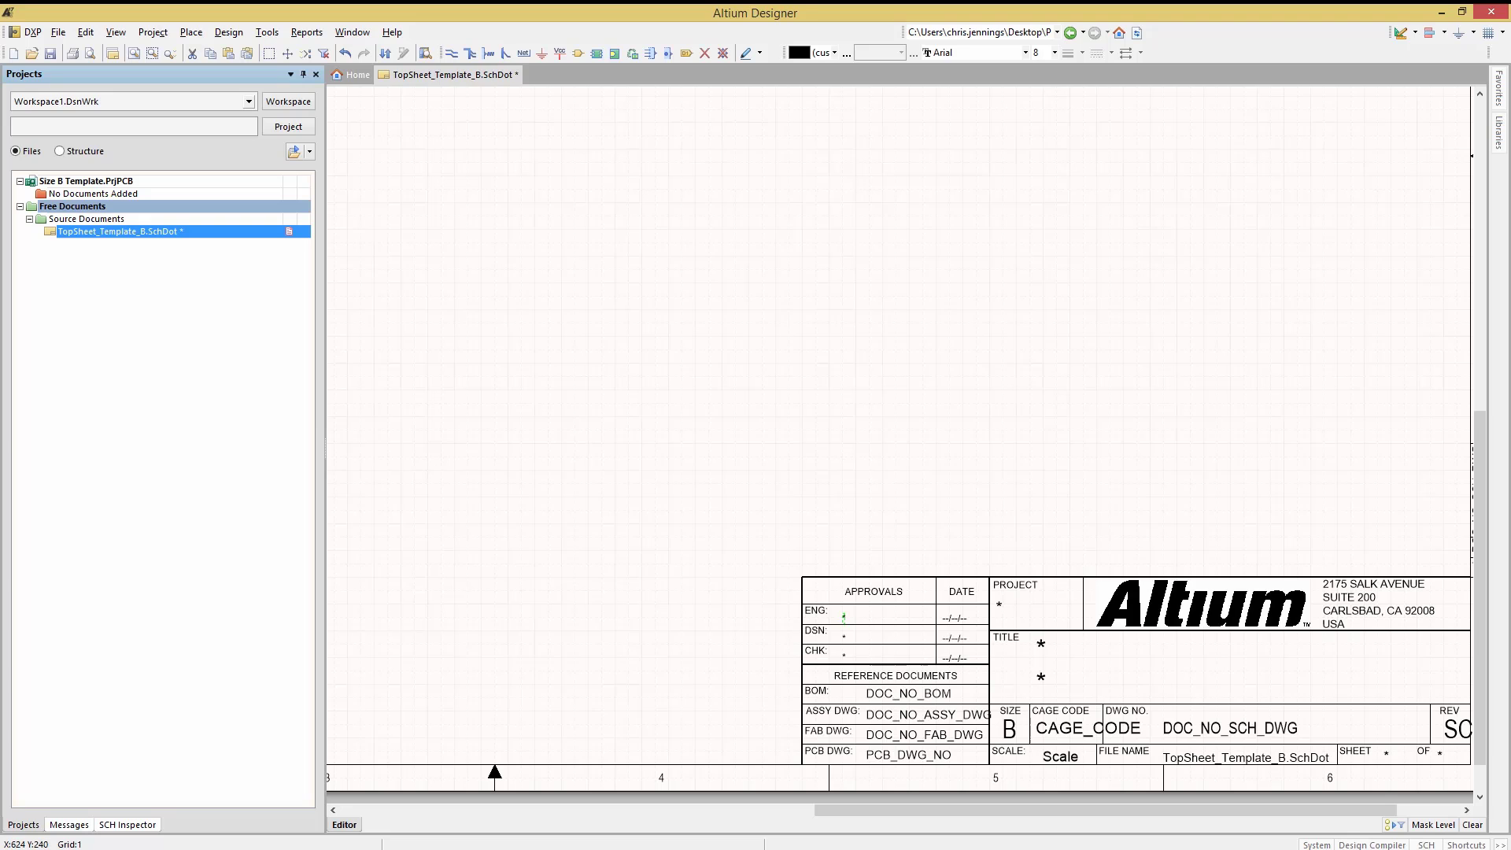
key(alt+Tab)
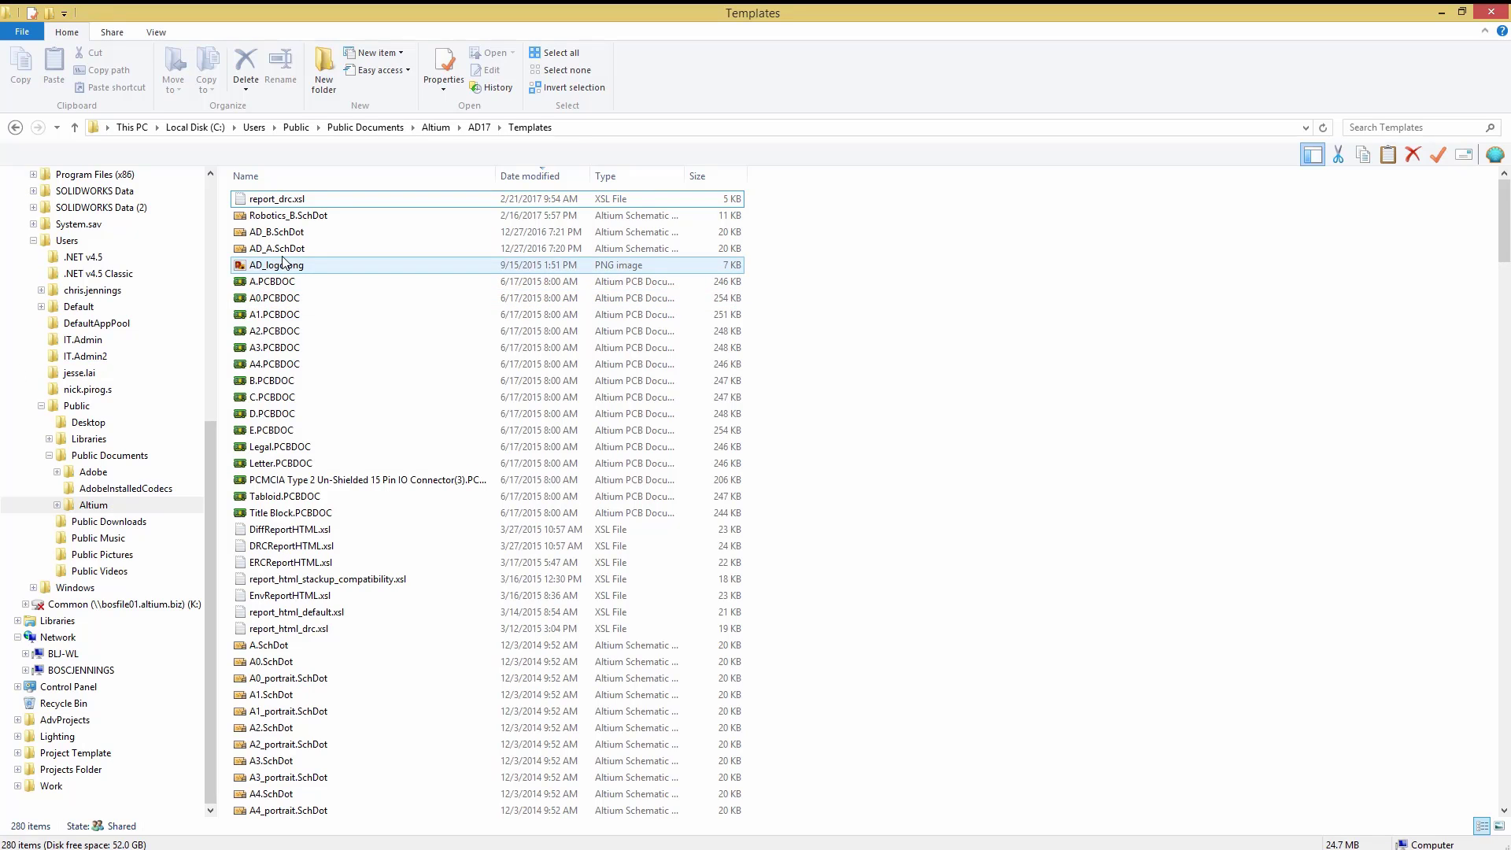
key(alt+Tab)
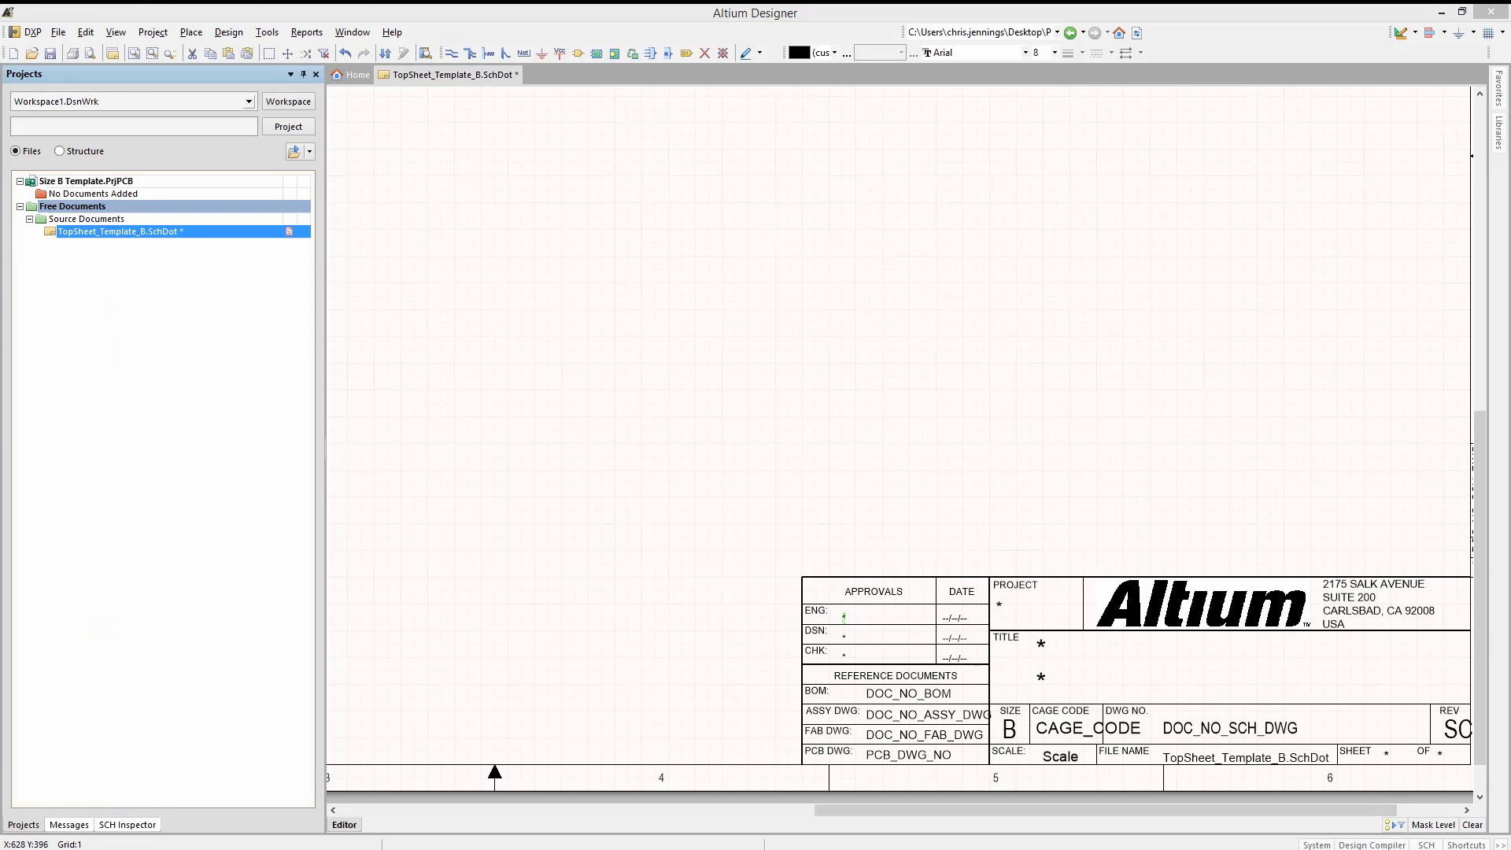
Close the TopSheet template and add a new schematic sheet saved as B_Top_Sheet.SchDoc.
right_click(102, 231)
click(136, 260)
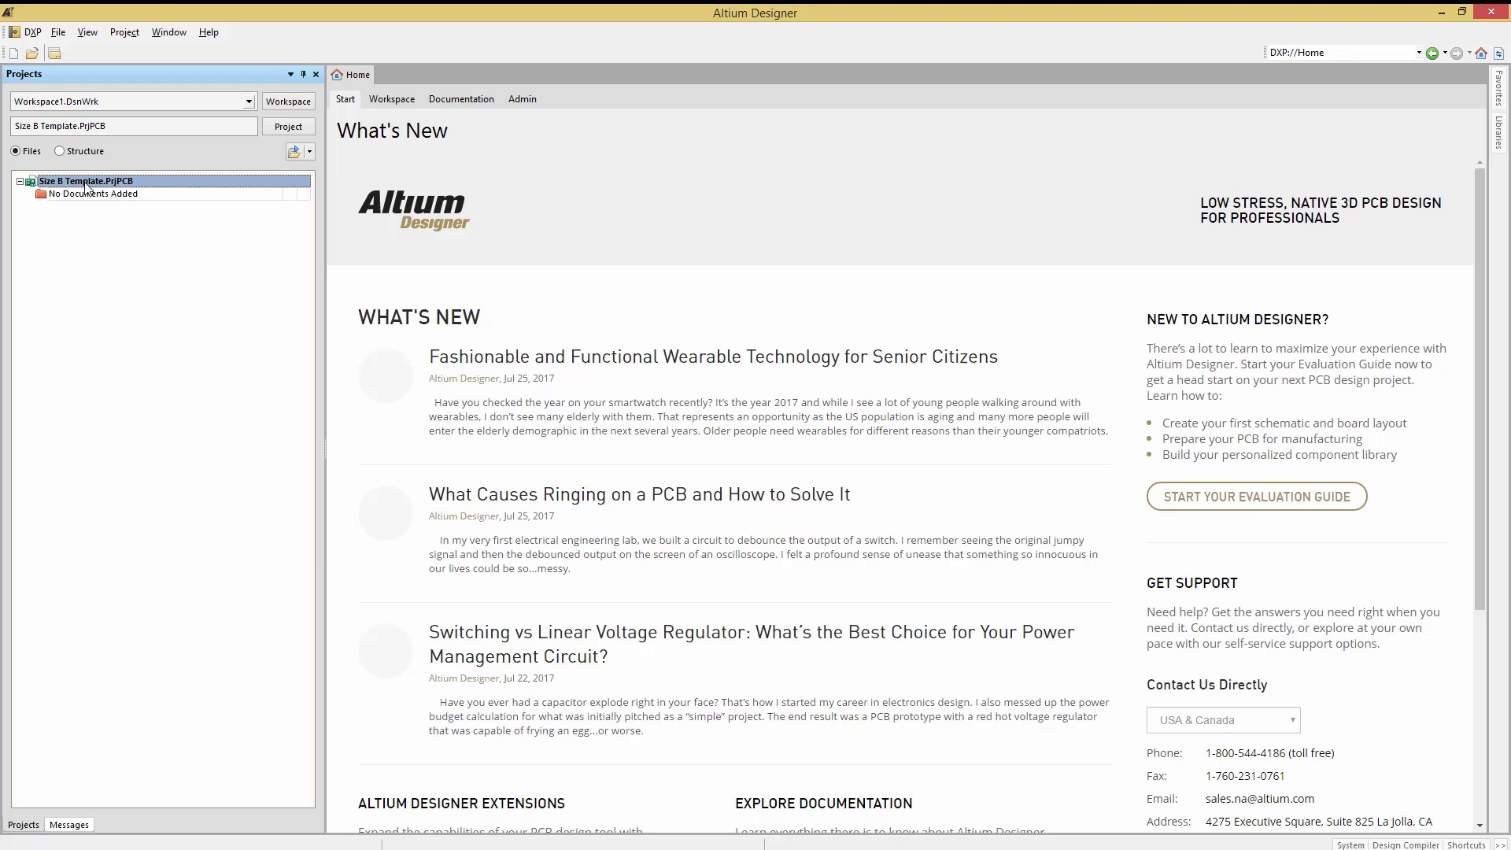
right_click(87, 189)
mouse_move(206, 233)
click(368, 253)
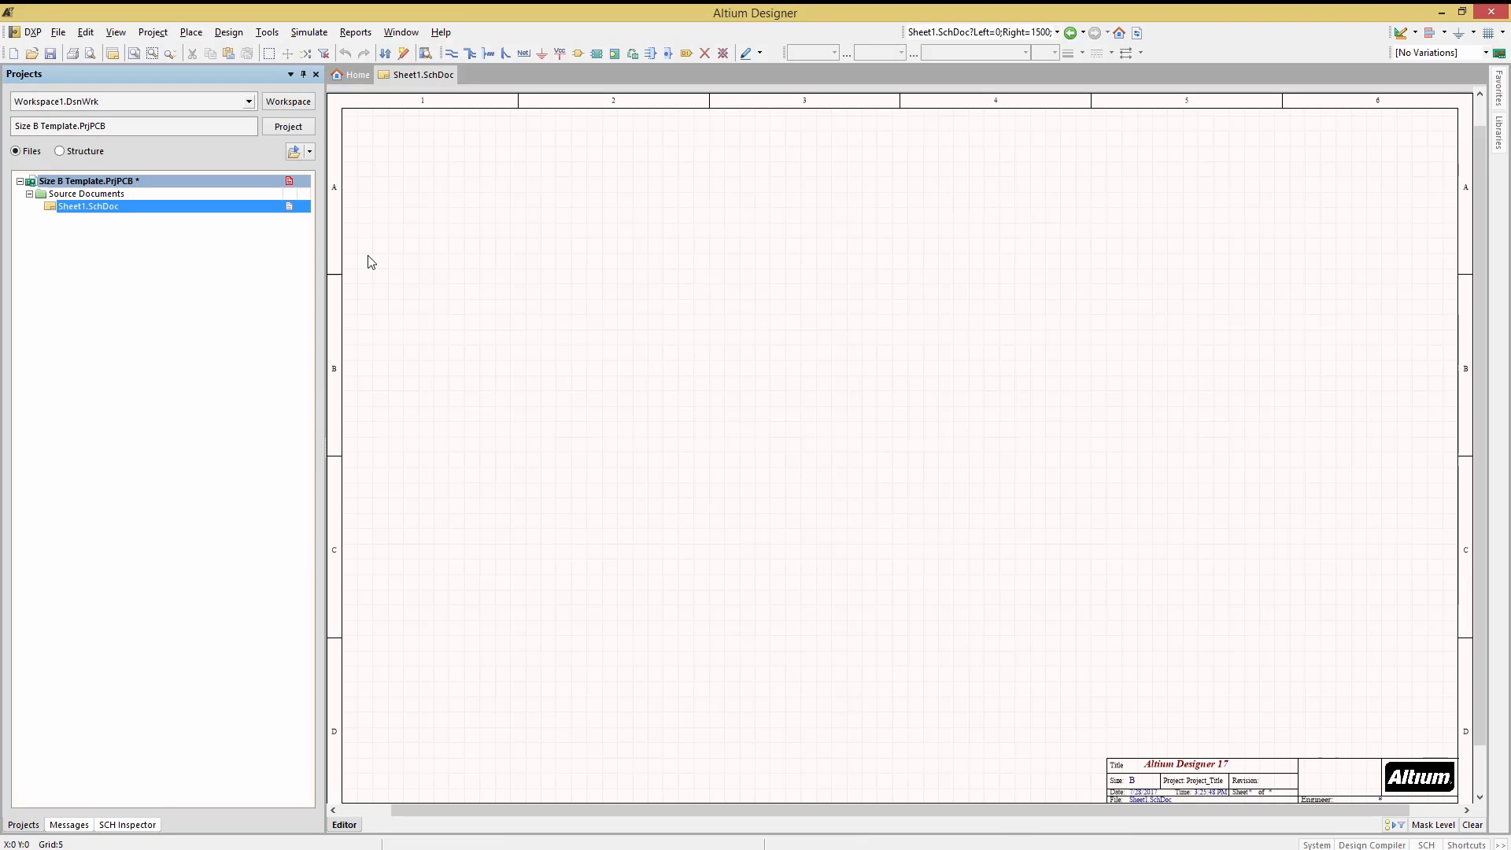
right_click(96, 205)
click(177, 314)
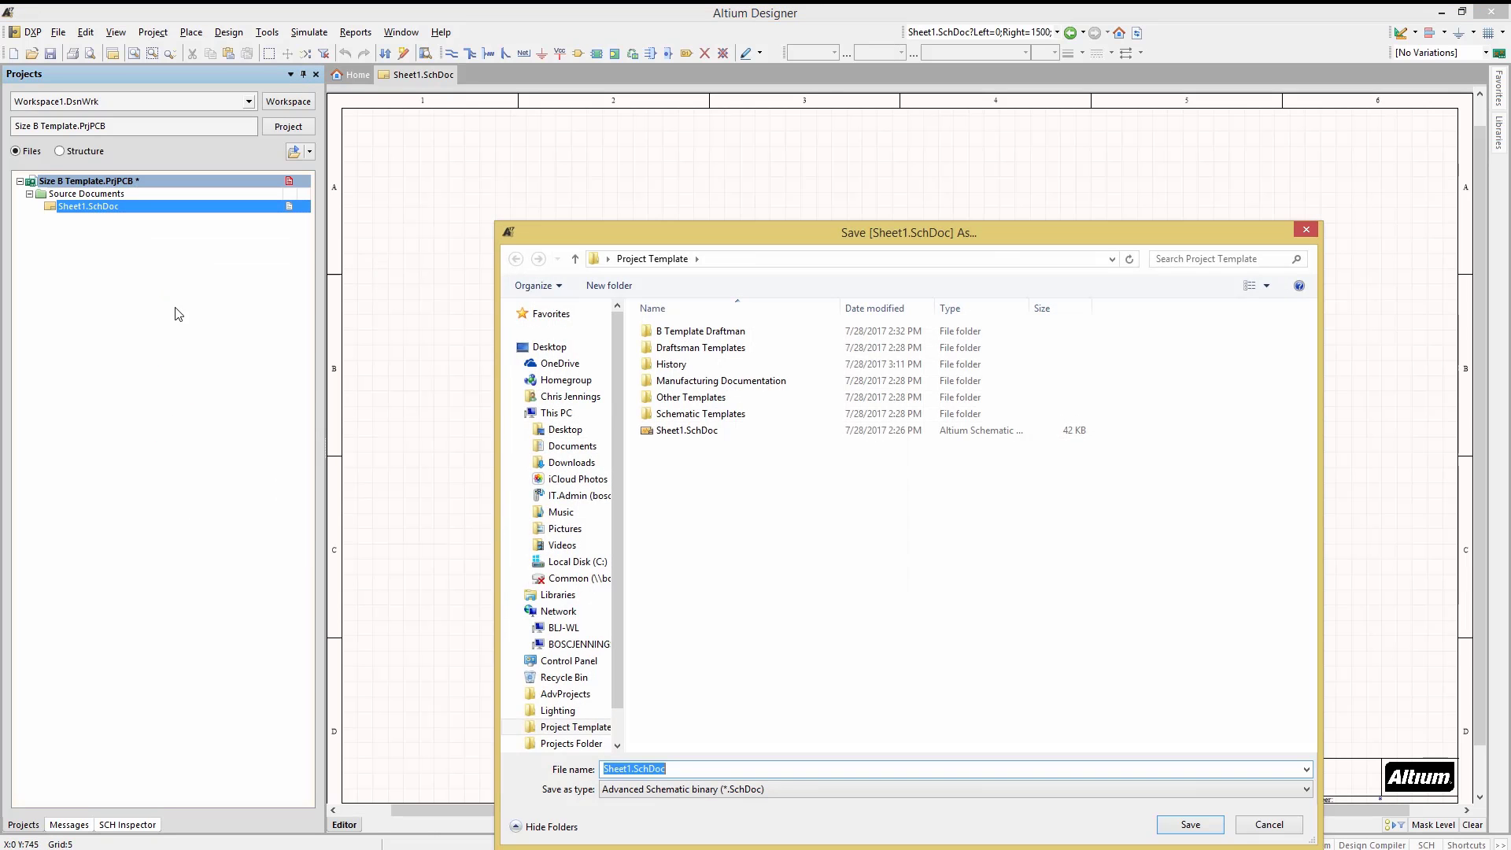
text(B_Top_Sheet)
click(1188, 824)
Add a second schematic sheet to the project and save it as B_Sheet.SchDoc.
right_click(97, 181)
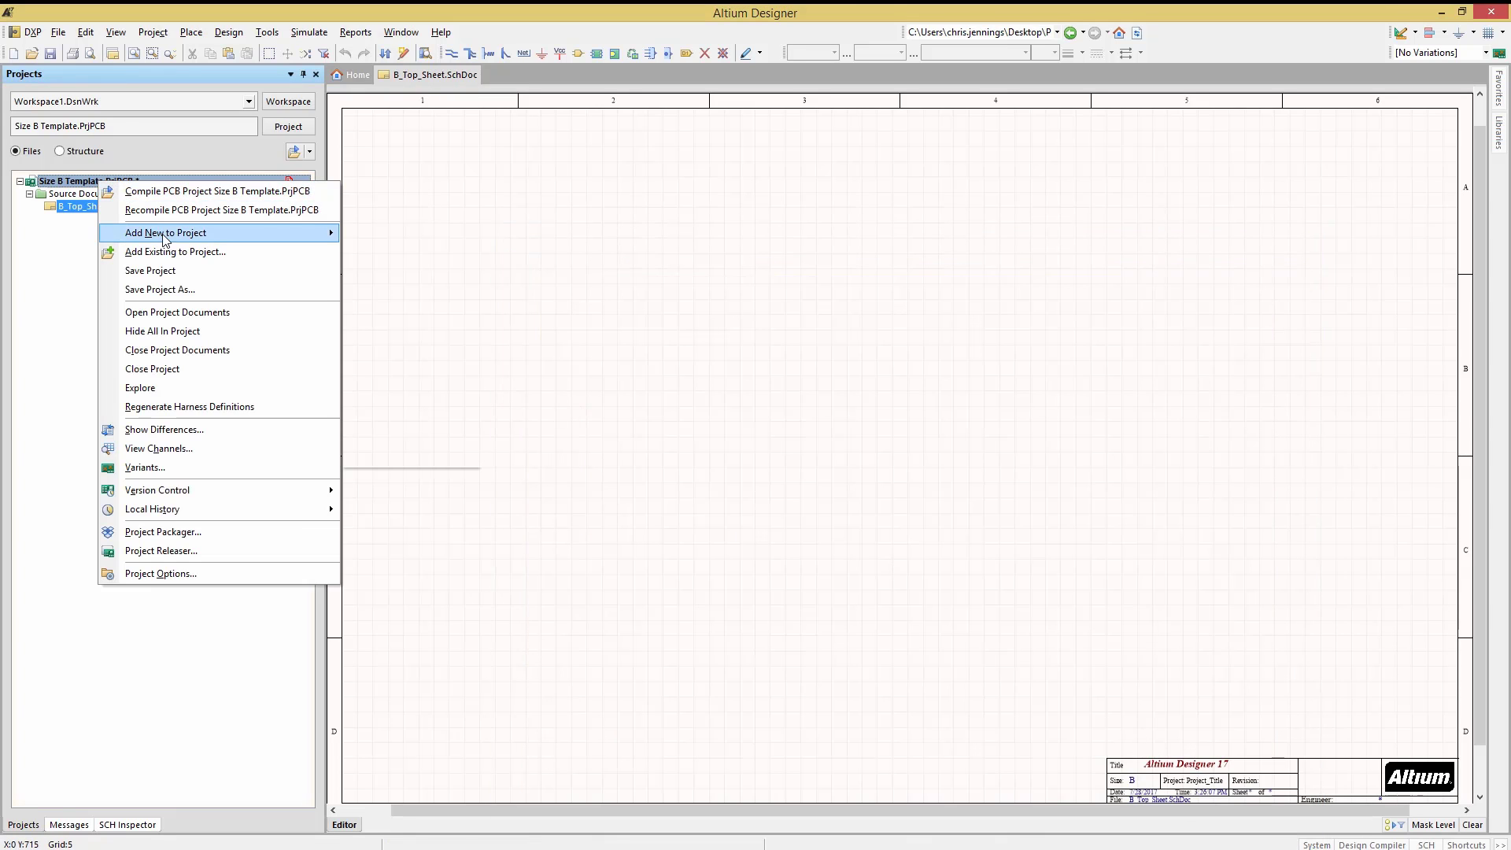
mouse_move(206, 234)
click(395, 260)
right_click(96, 220)
click(146, 330)
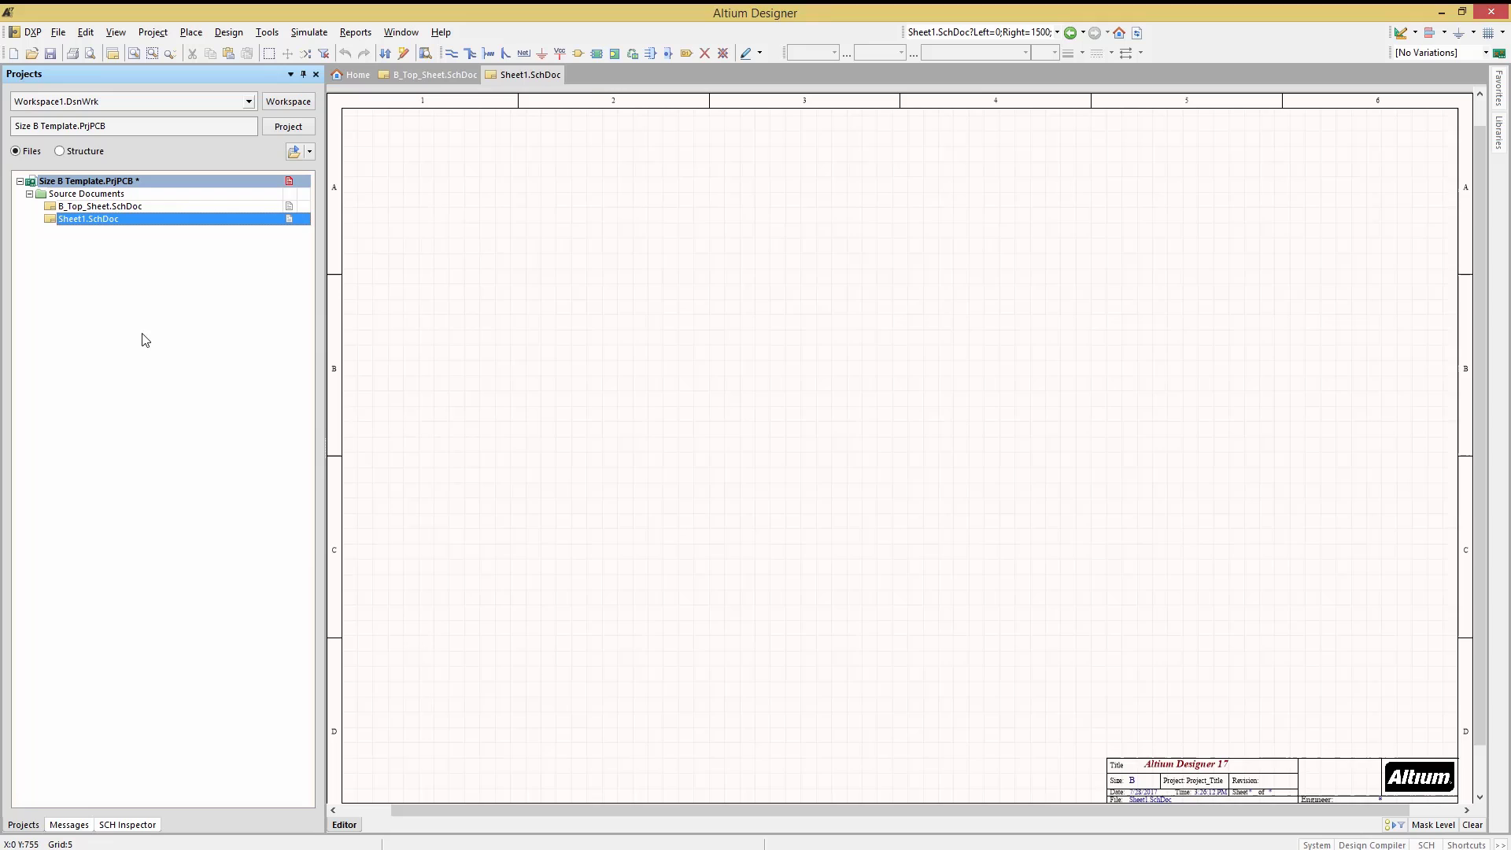
drag(762, 769, 589, 769)
text(B_)
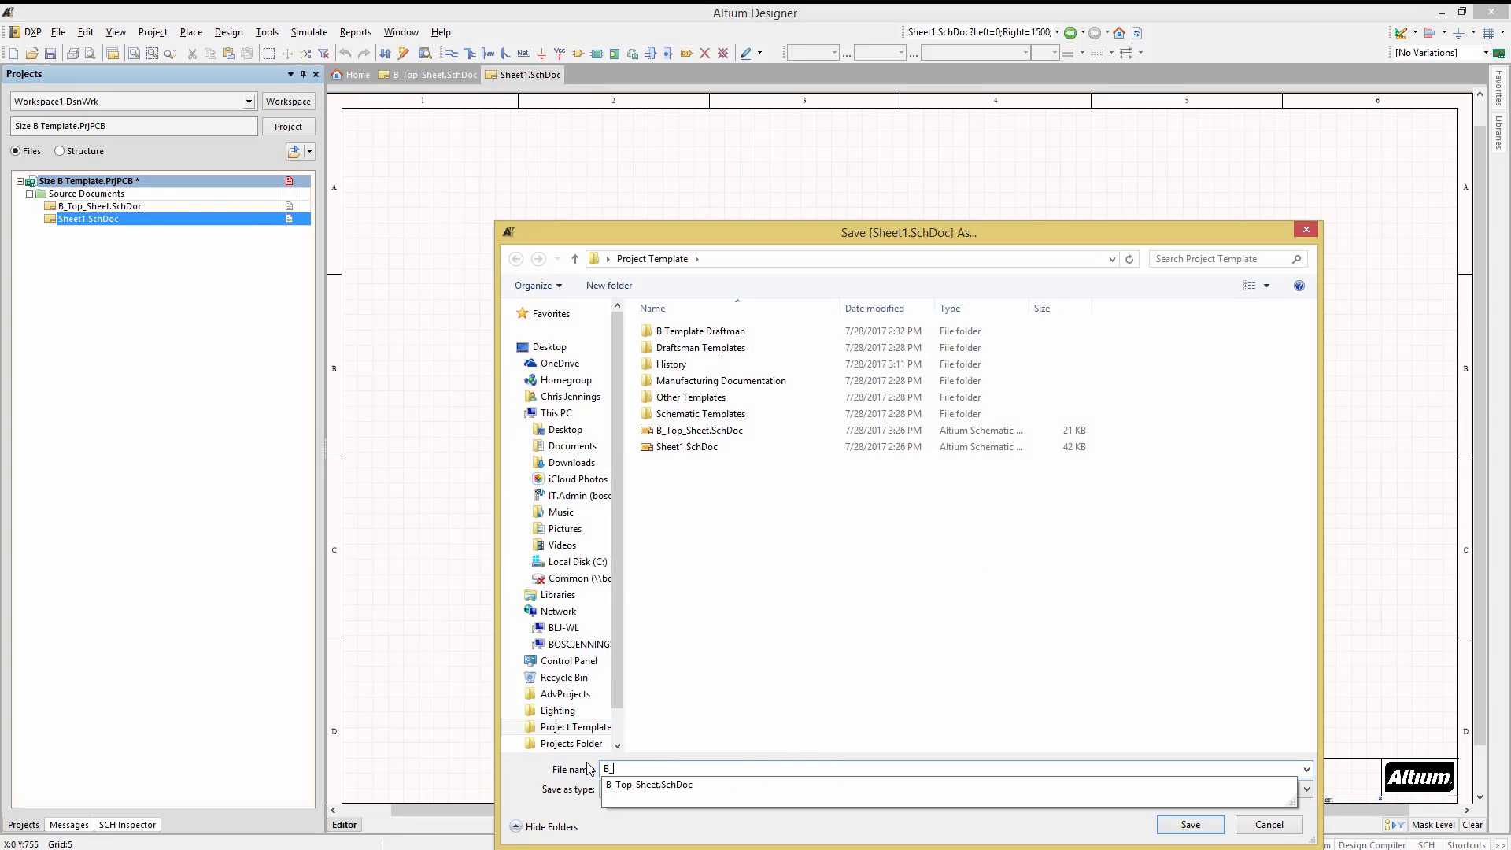
text(Sheet)
key(Return)
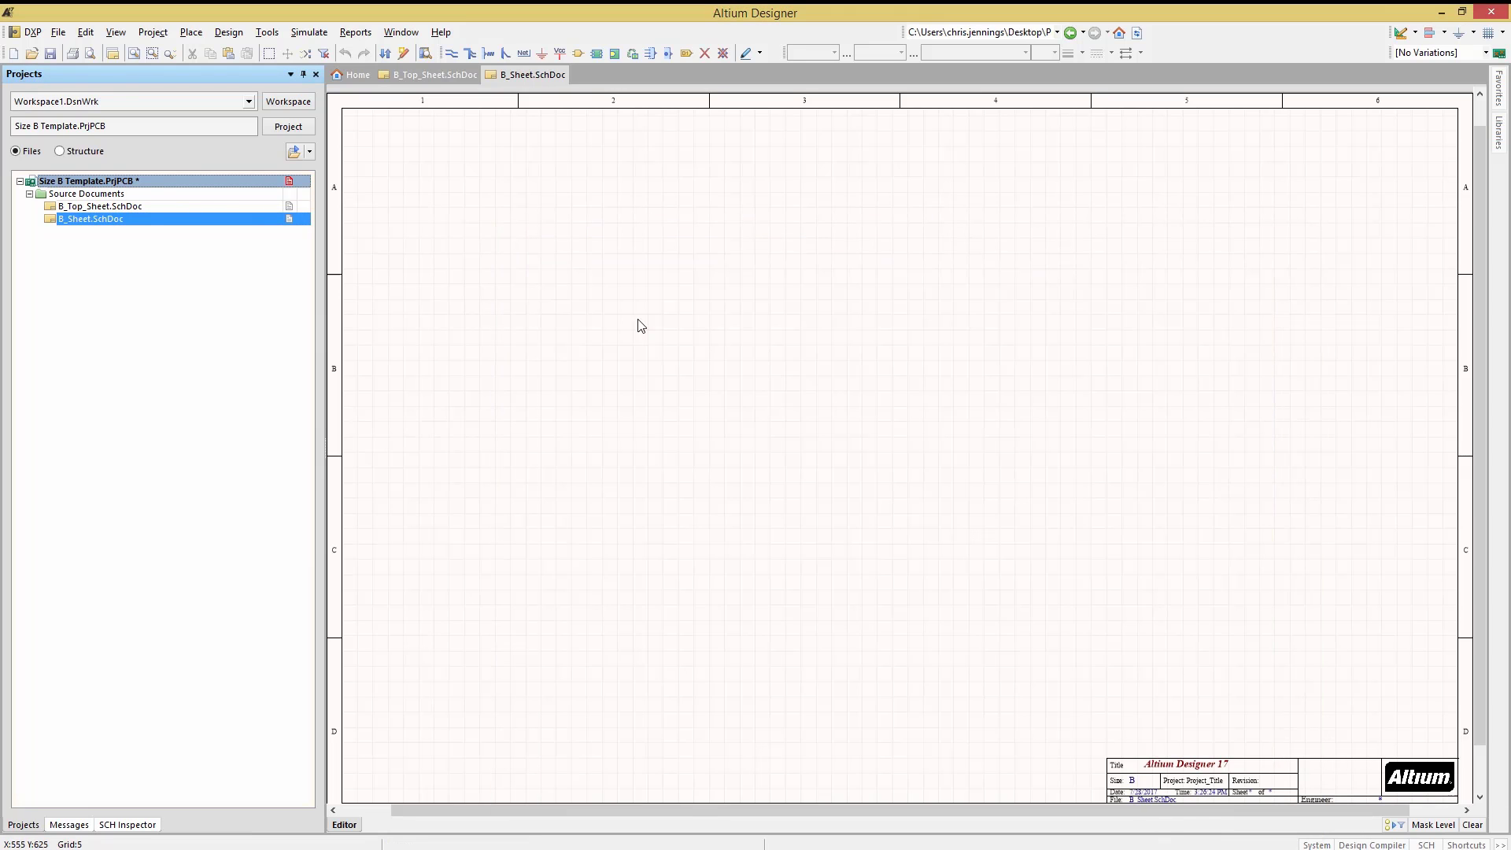
Apply TopSheet_Template_B.SchDot to B_Top_Sheet.SchDoc from General Templates, replacing all matching parameters.
click(122, 206)
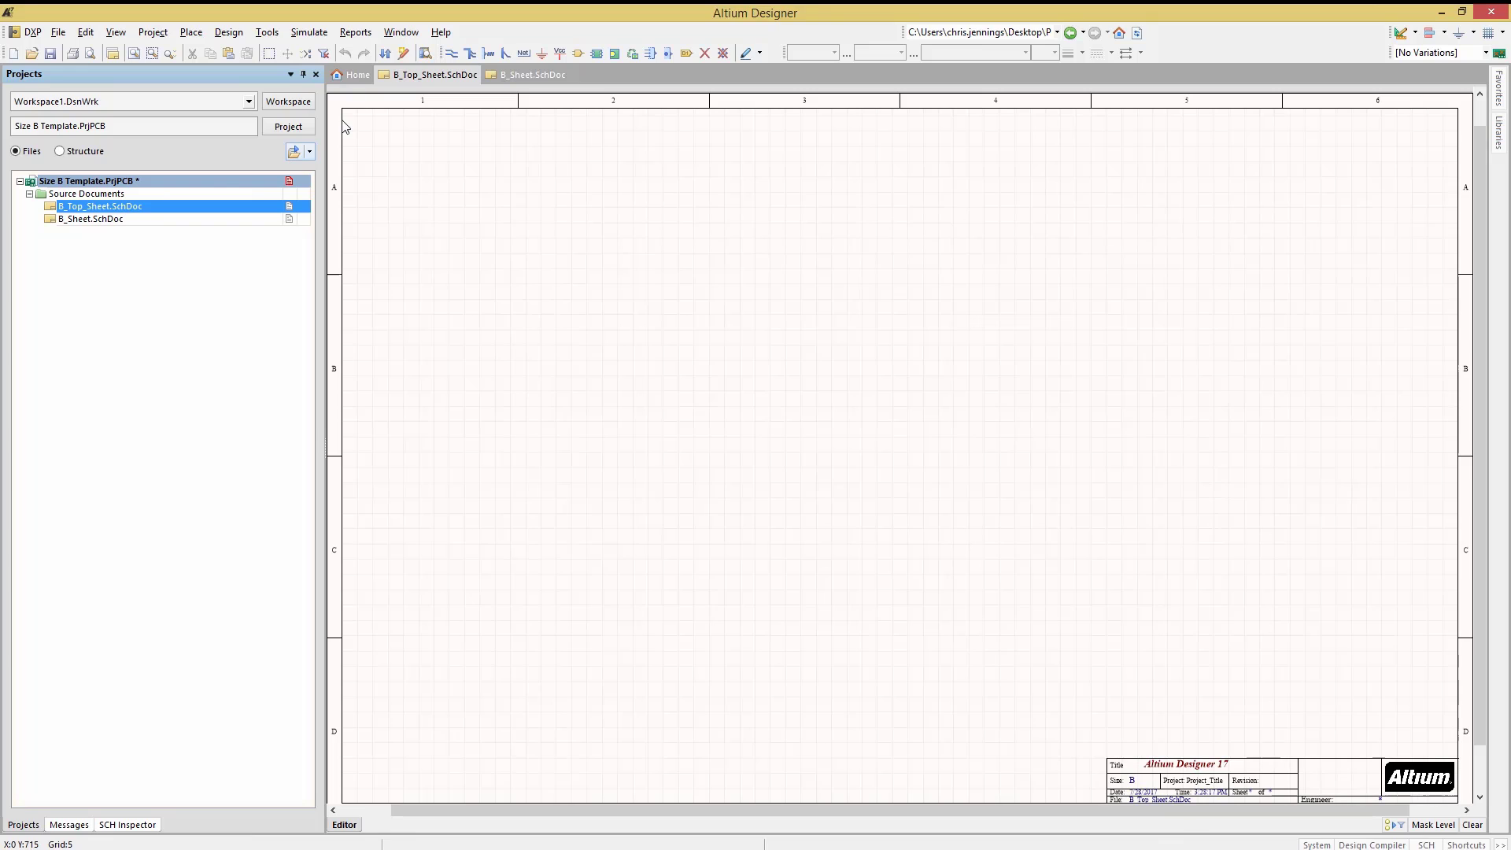
click(229, 33)
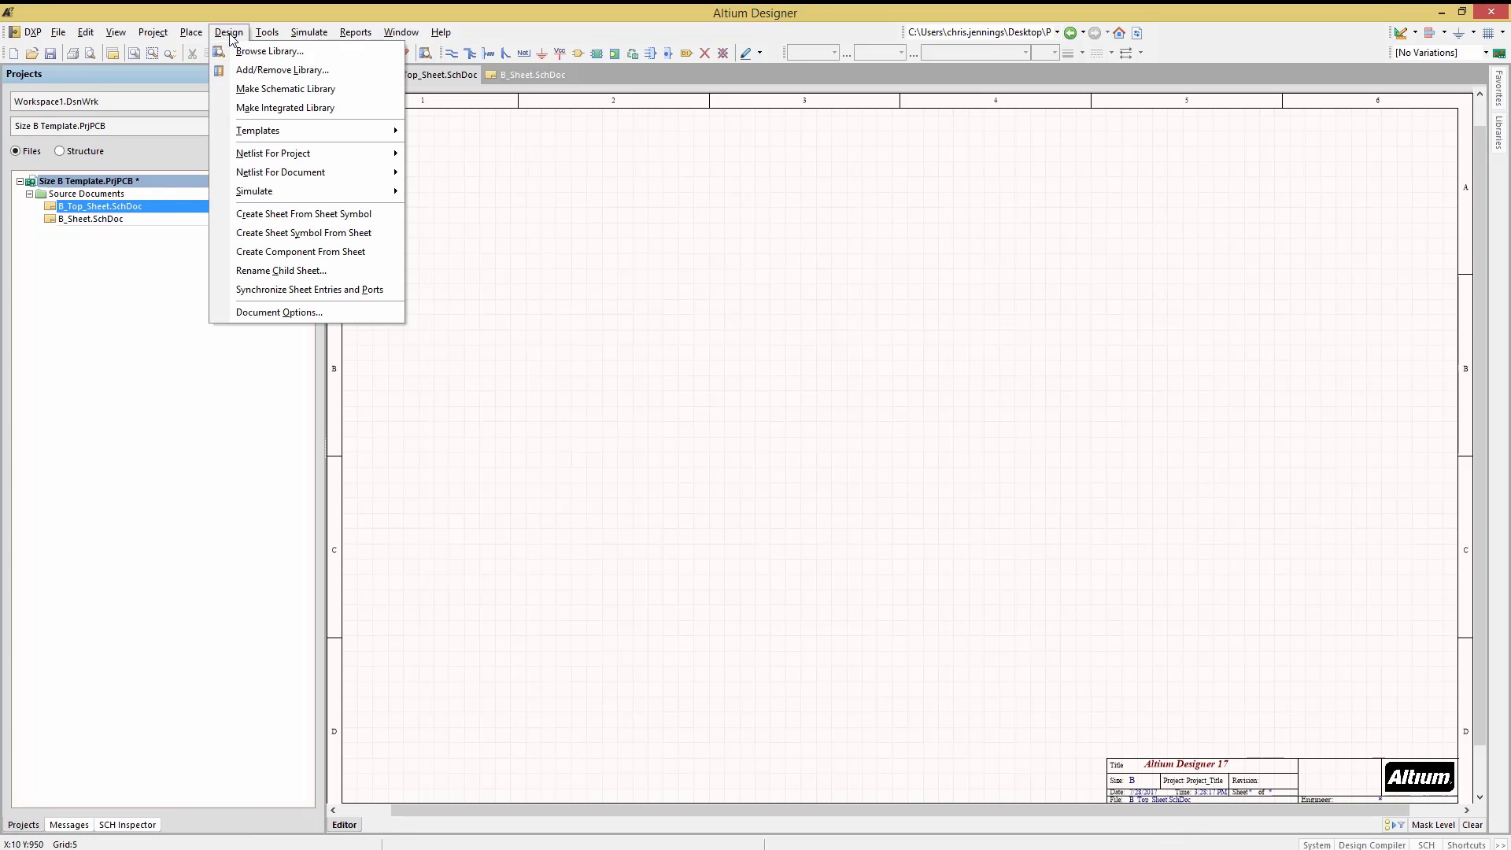
mouse_move(283, 130)
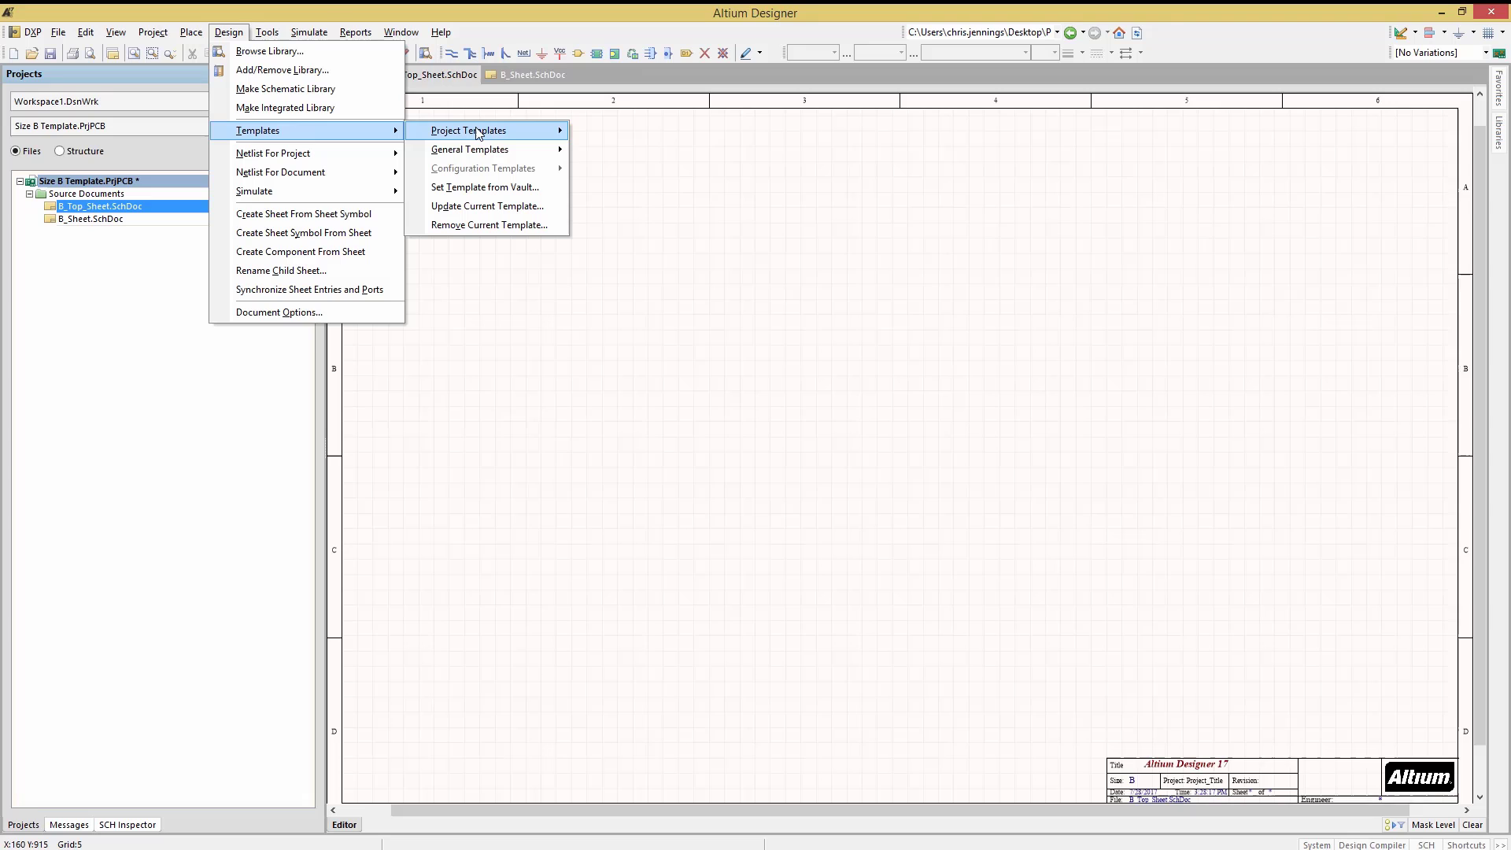
mouse_move(499, 153)
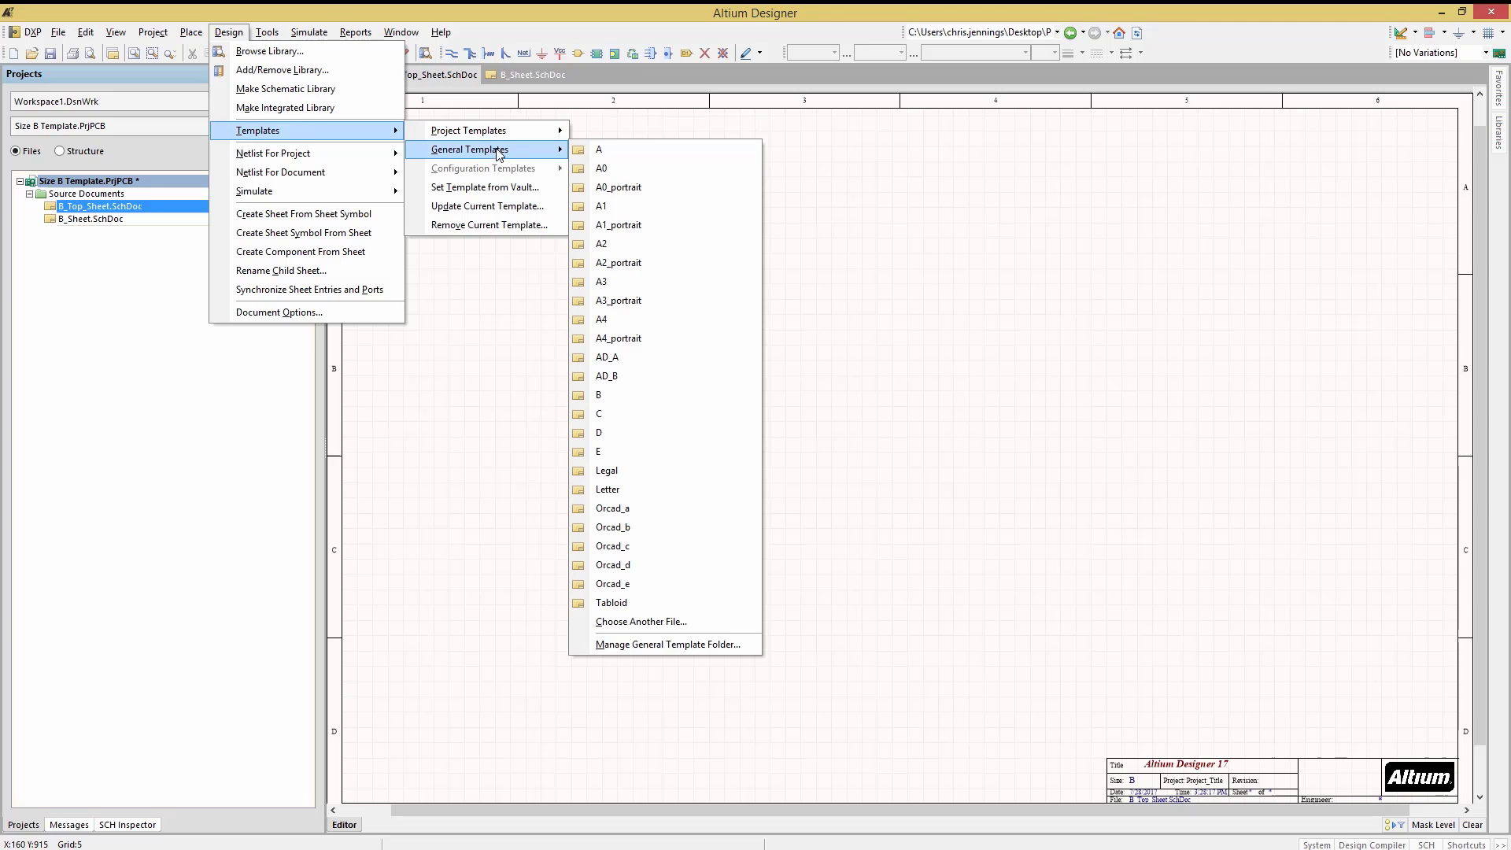
click(642, 622)
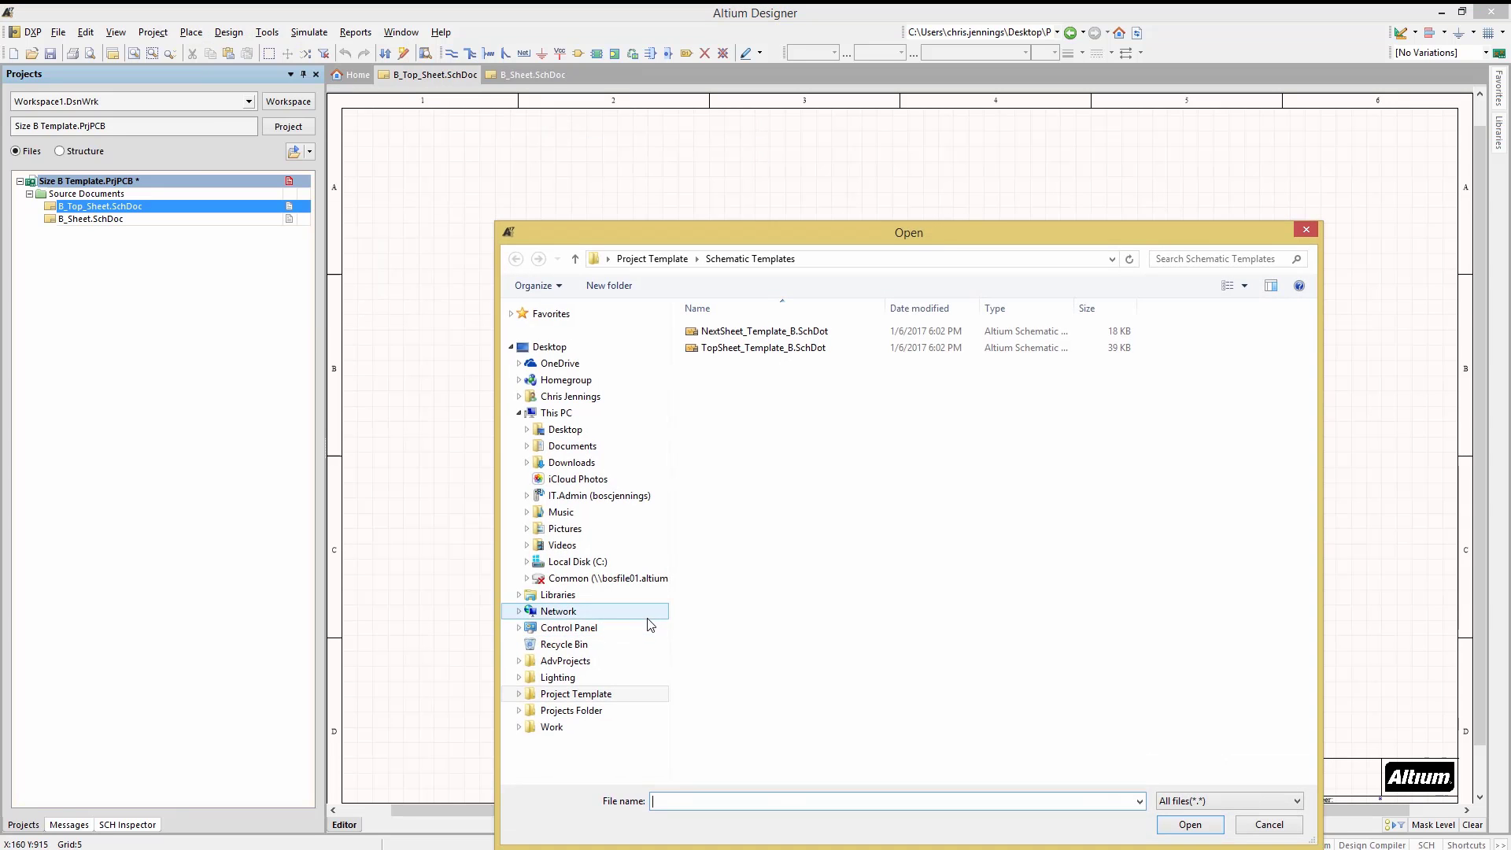
click(737, 351)
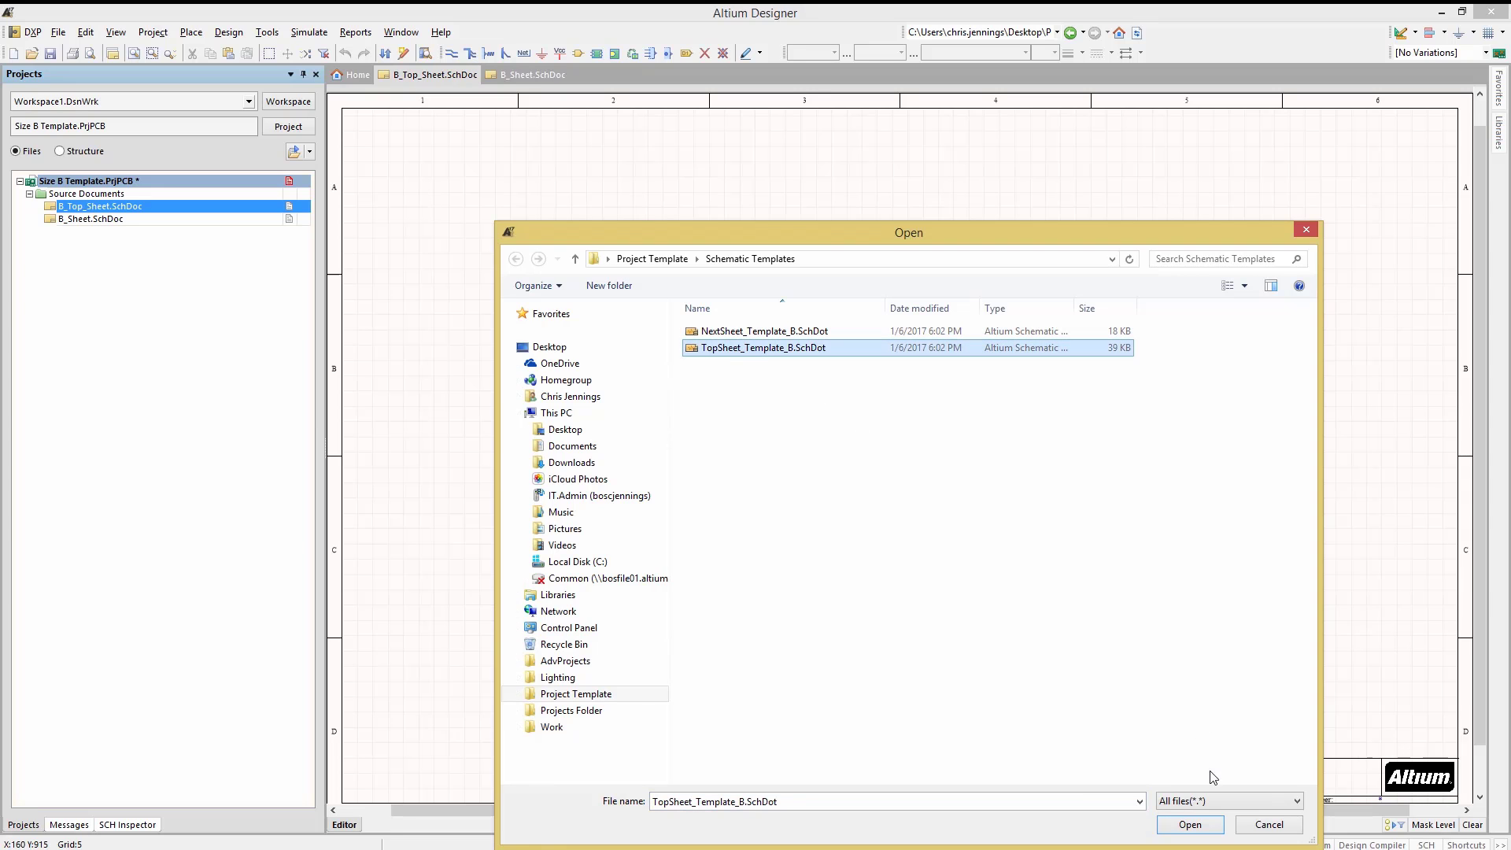
click(1190, 825)
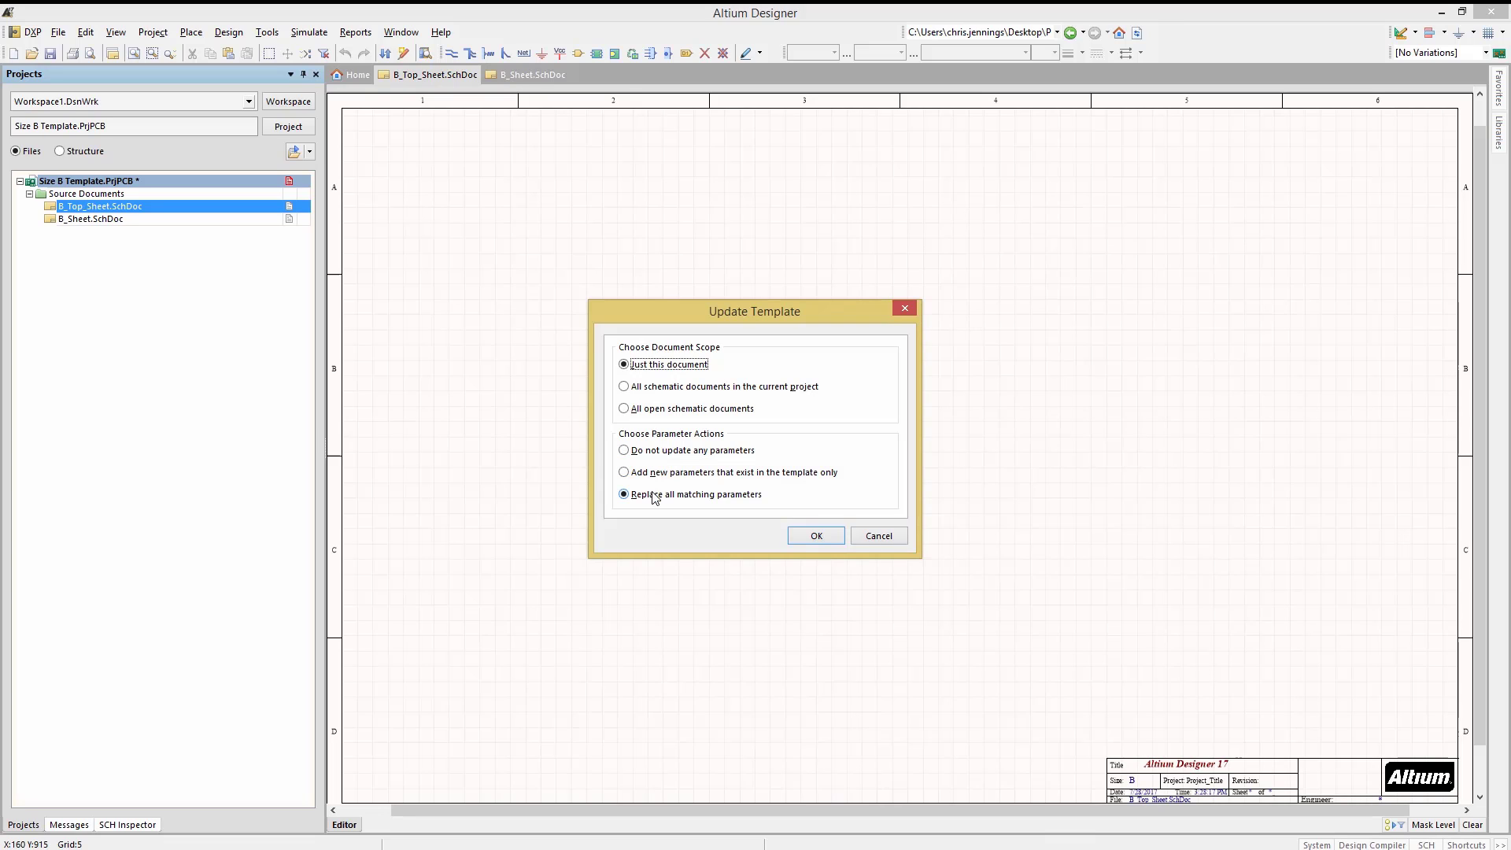
click(816, 536)
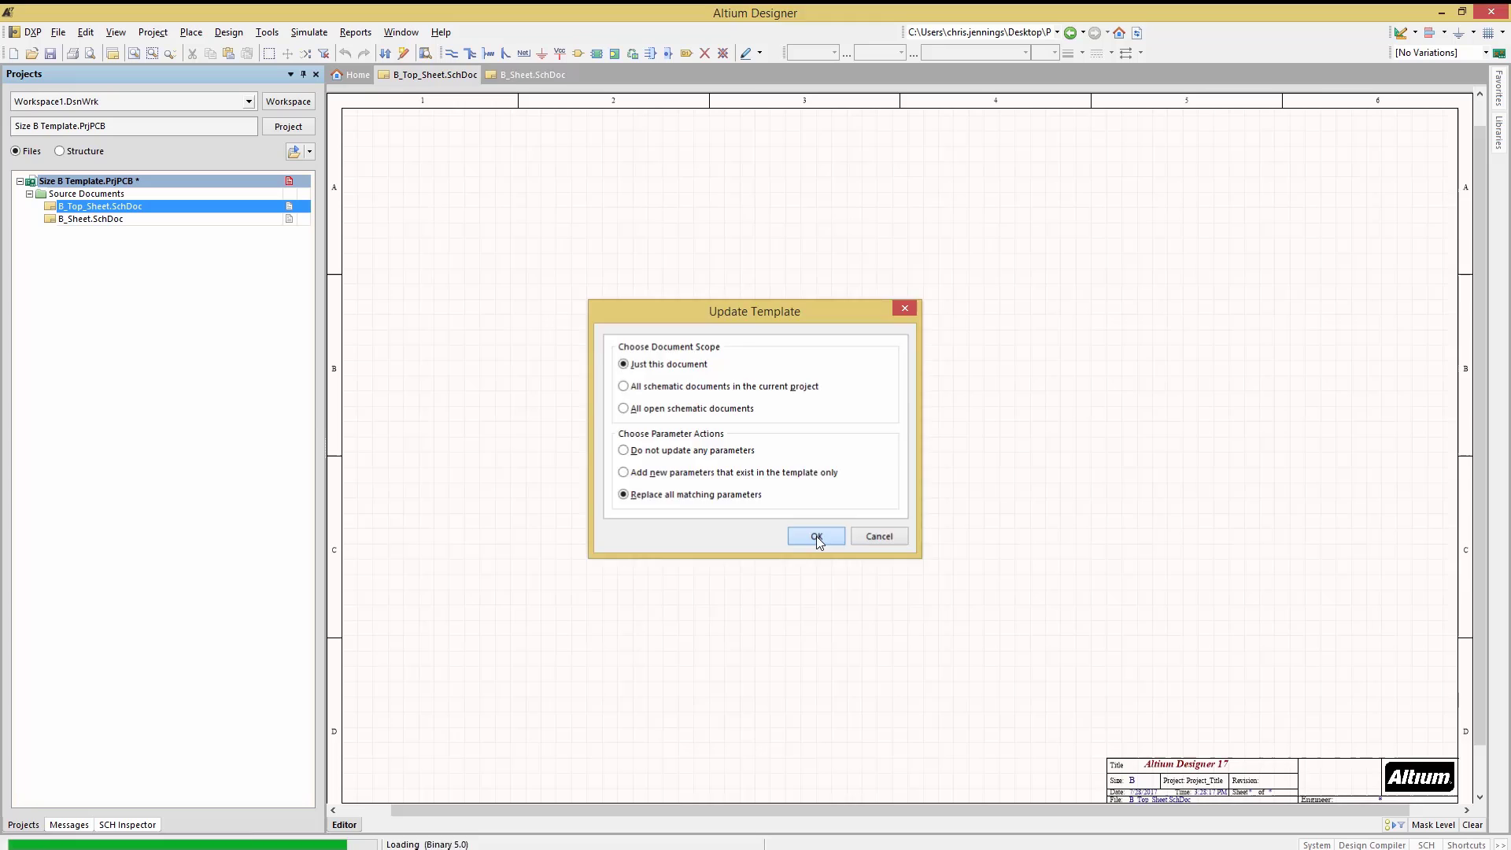
click(754, 458)
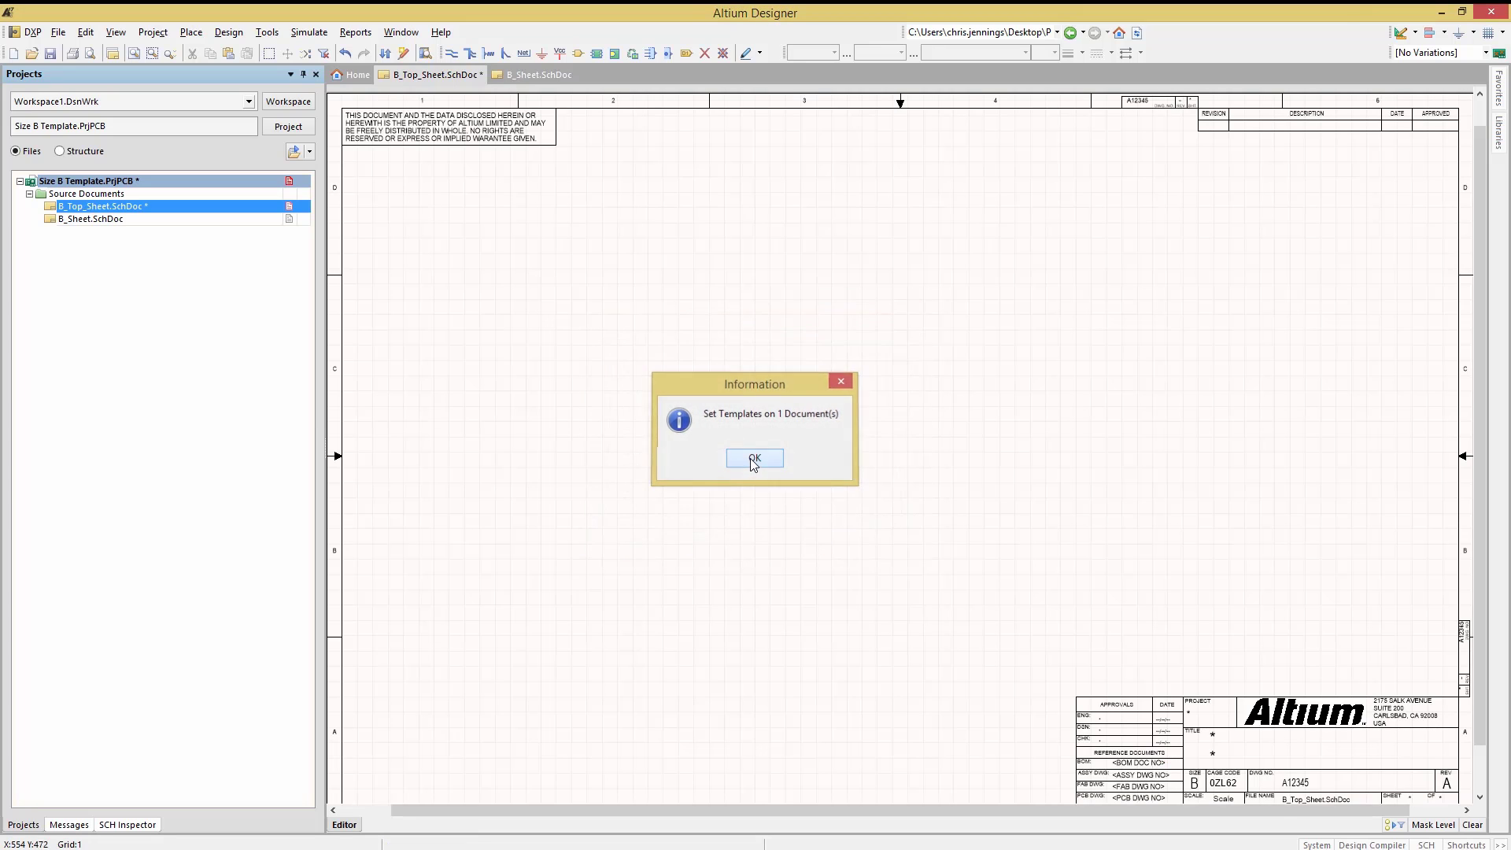
Choose NextSheet_Template_B.SchDot from disk as the template for B_Sheet.SchDoc.
click(93, 219)
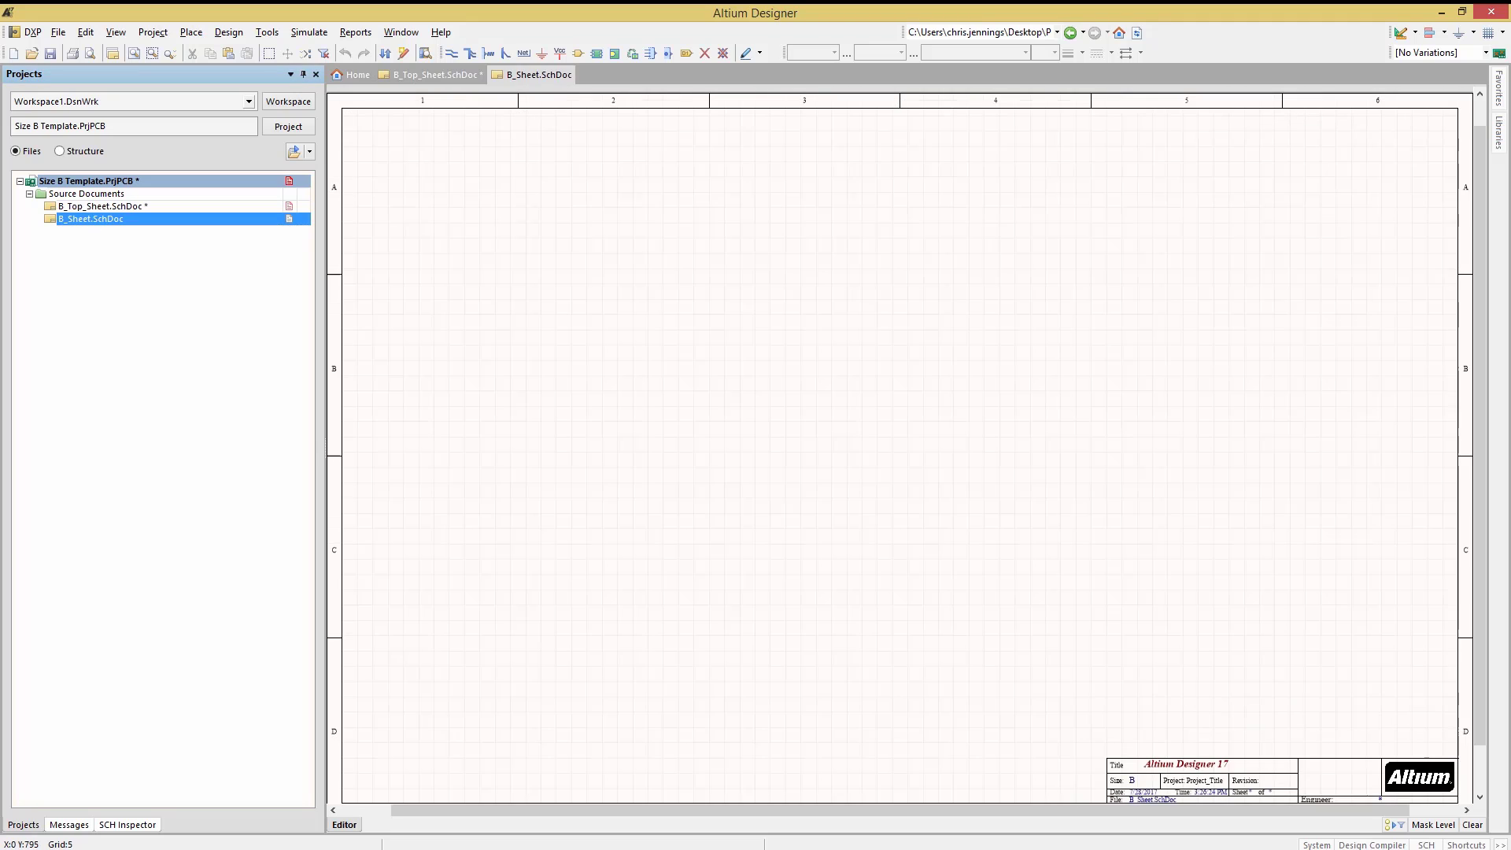
click(230, 32)
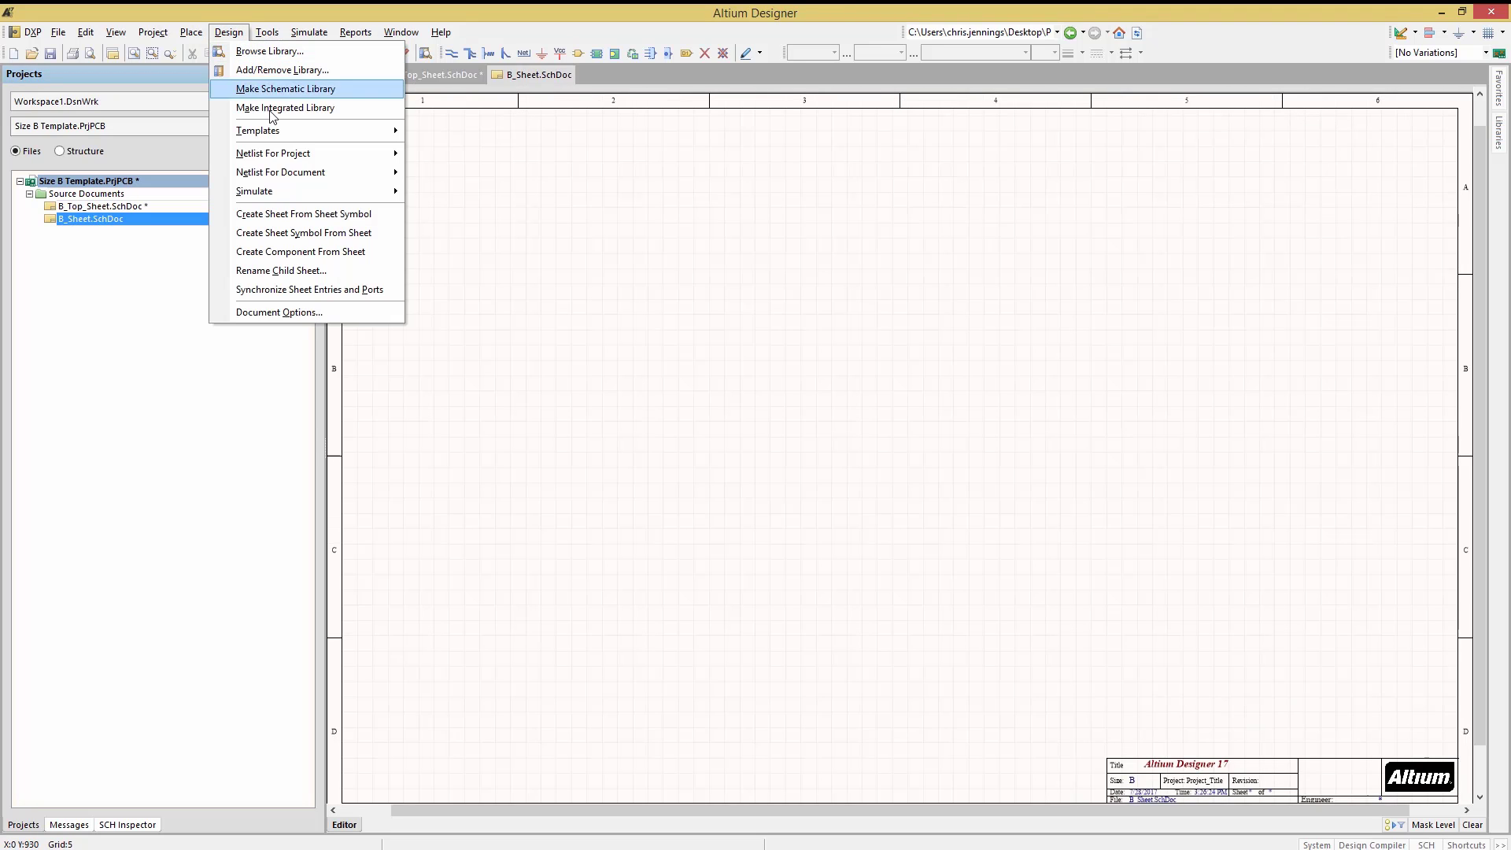
mouse_move(314, 130)
mouse_move(464, 151)
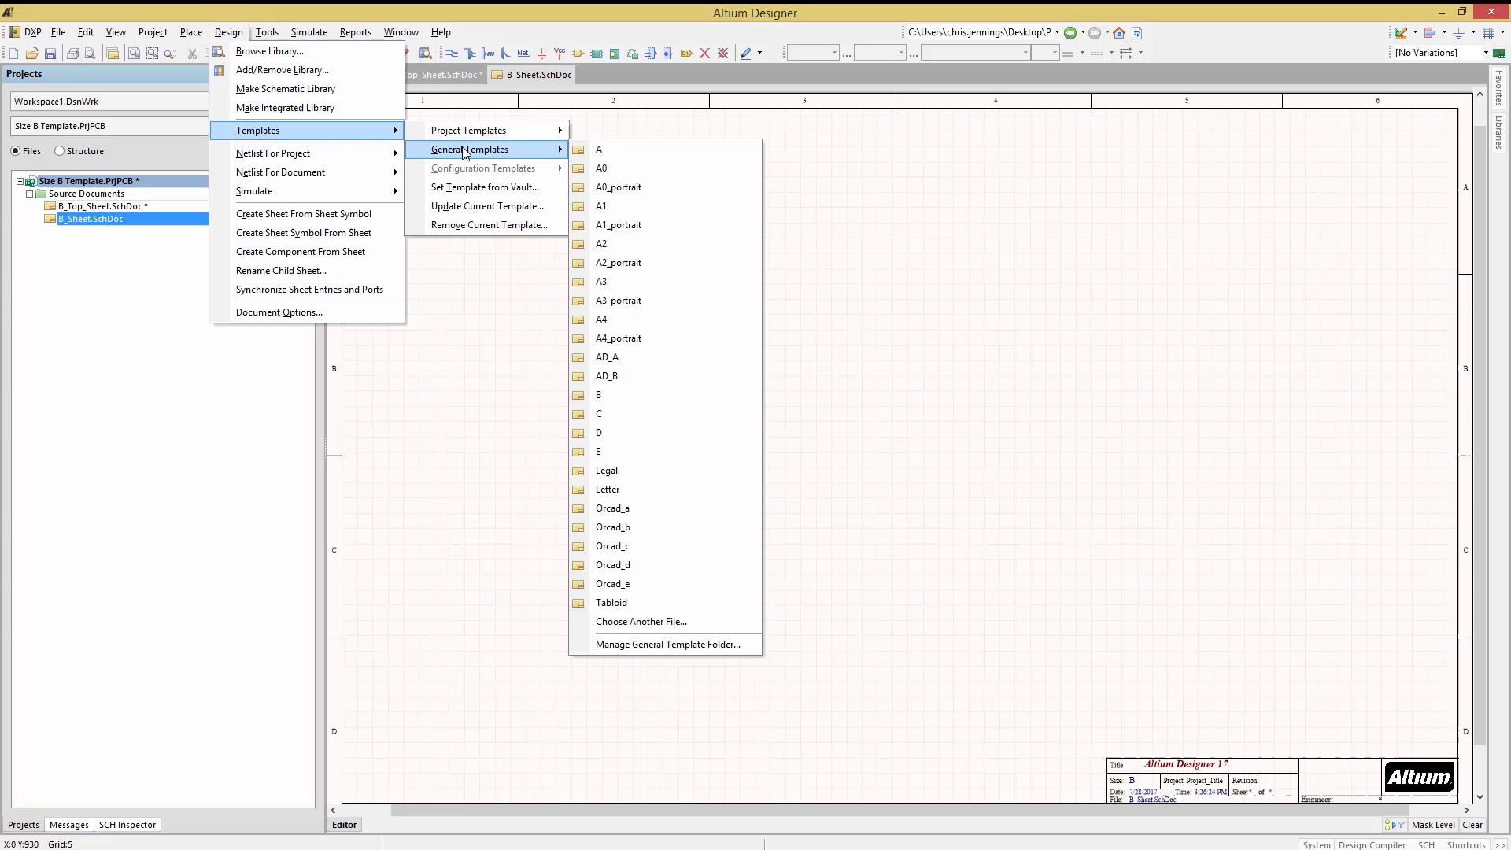
click(648, 625)
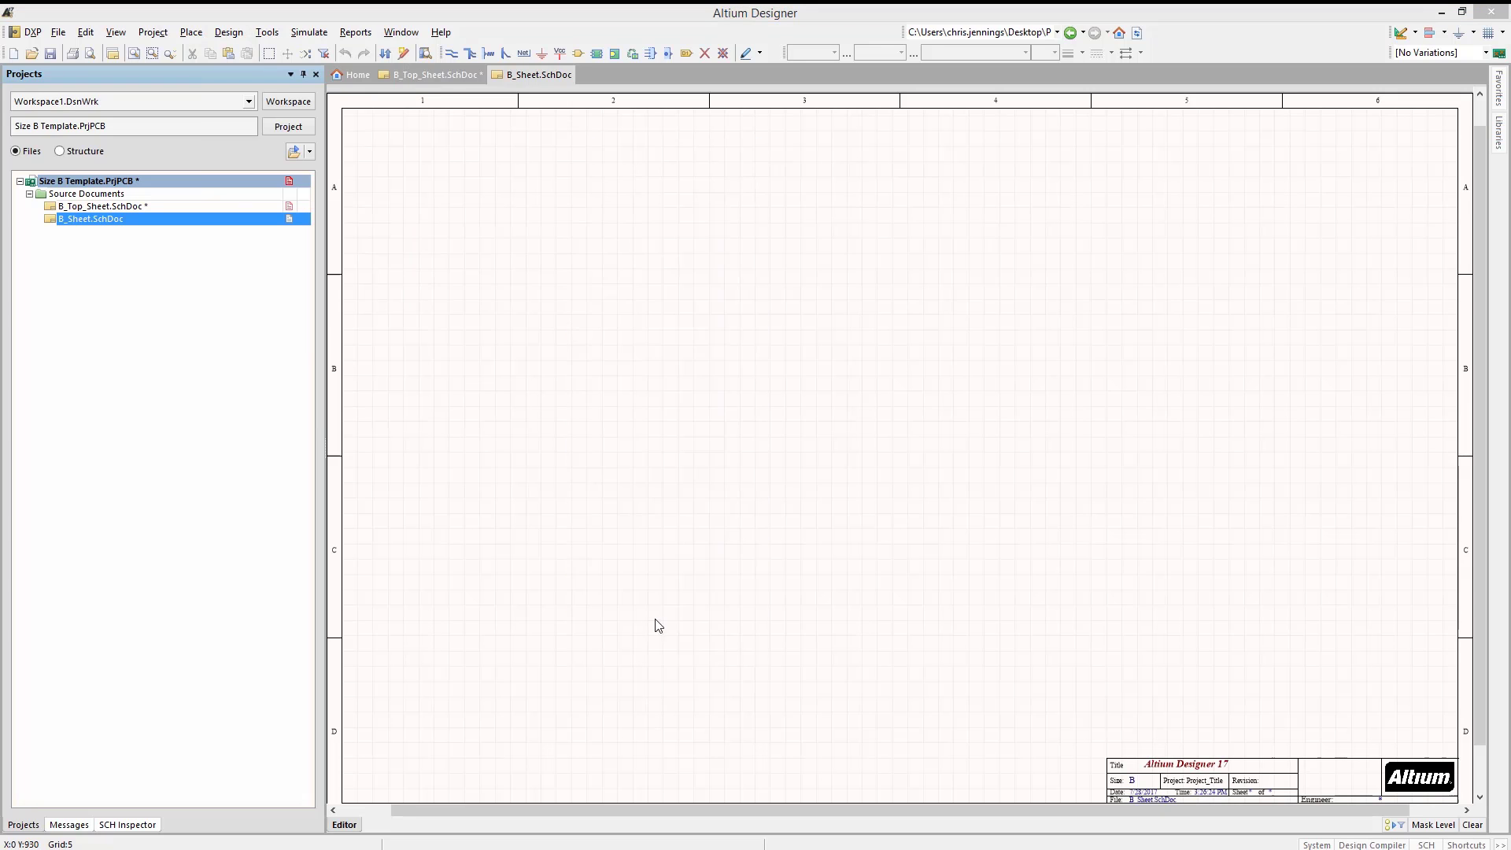
click(776, 339)
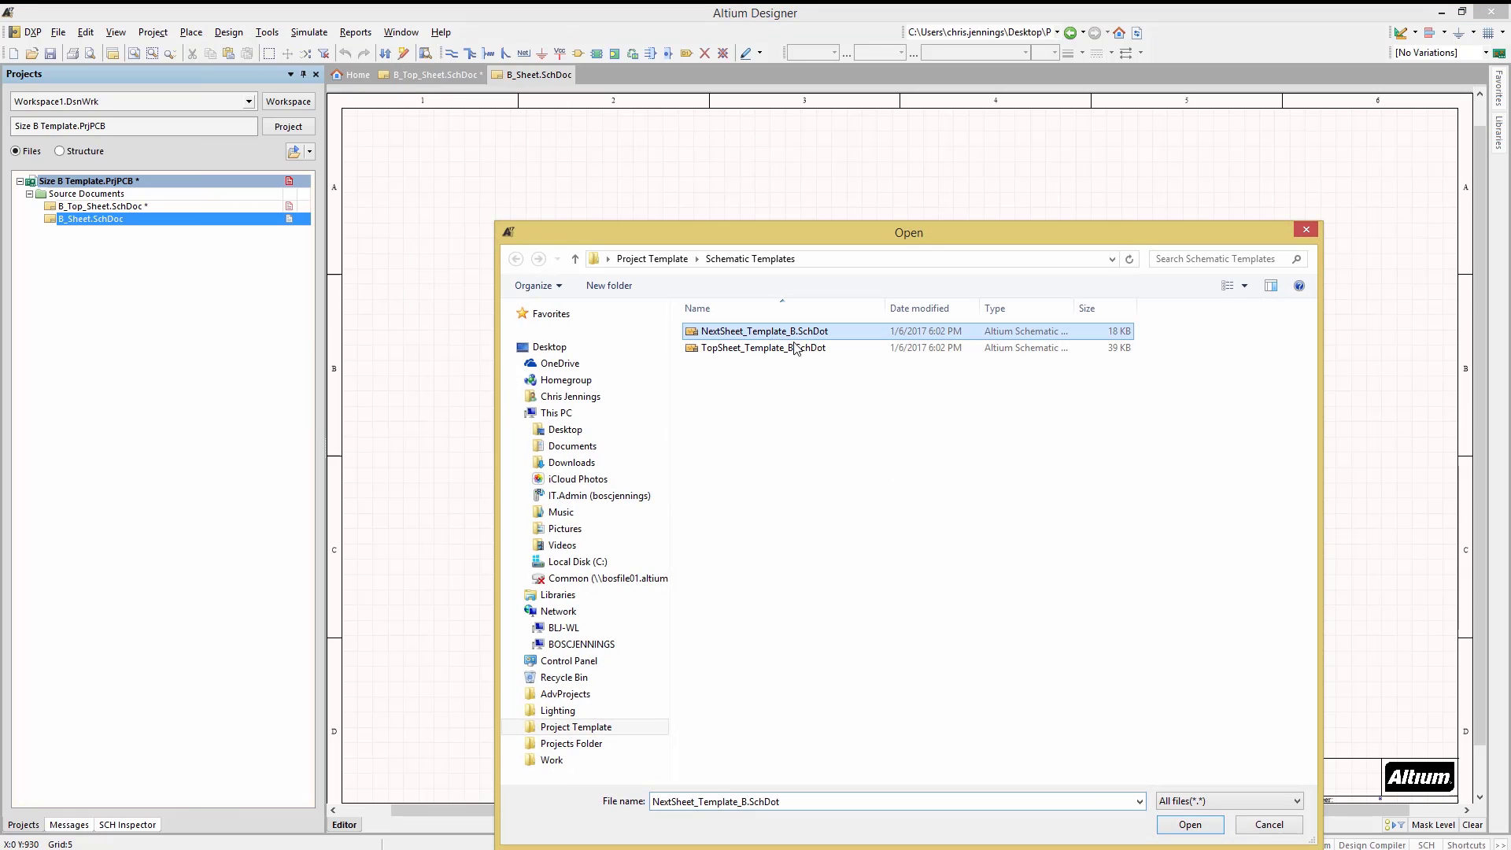
click(1193, 826)
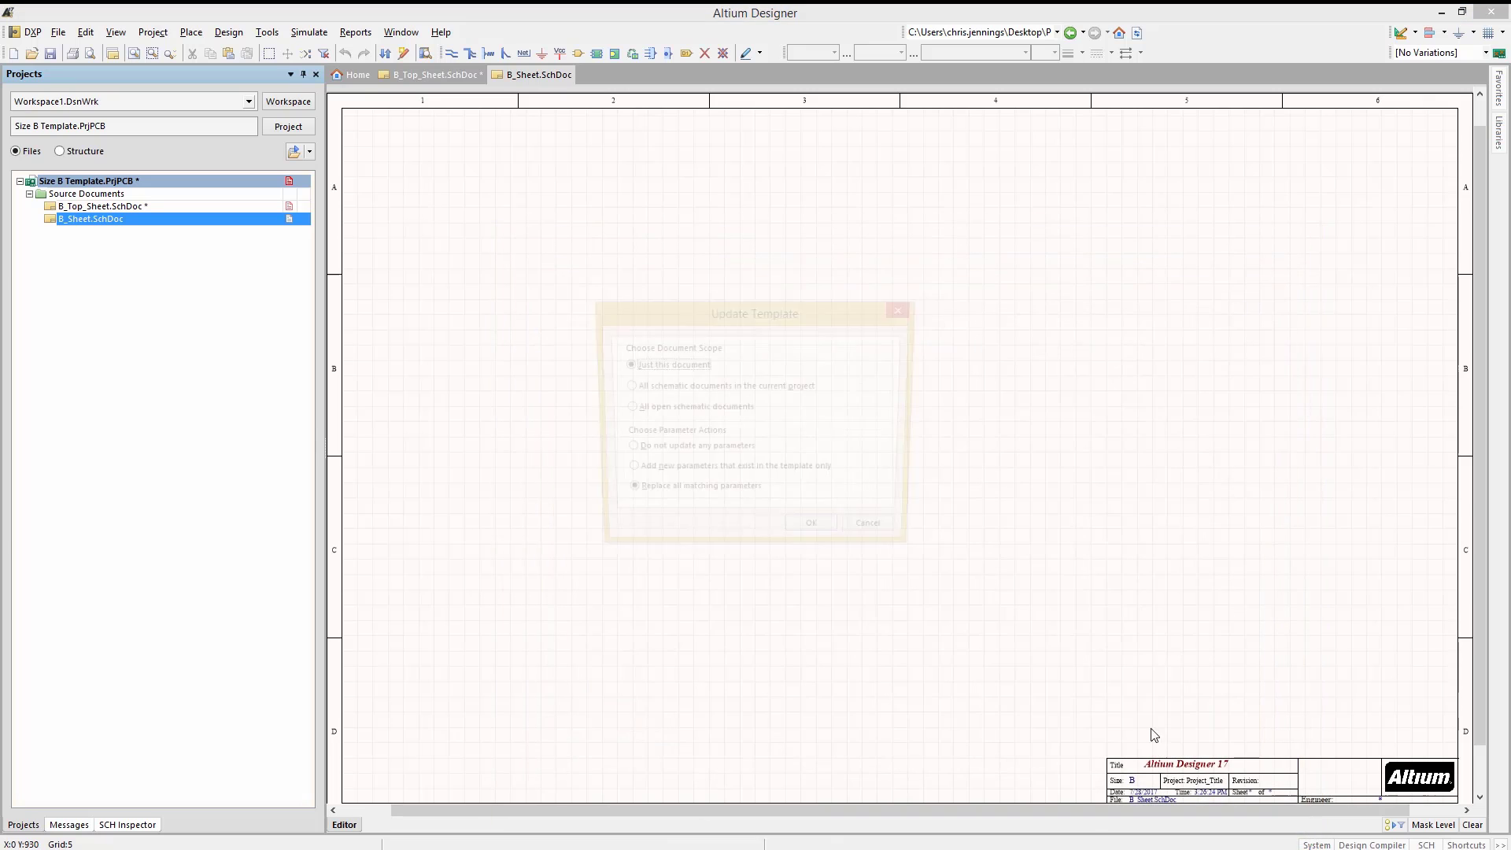
Apply the template to this document only and save all documents.
click(819, 538)
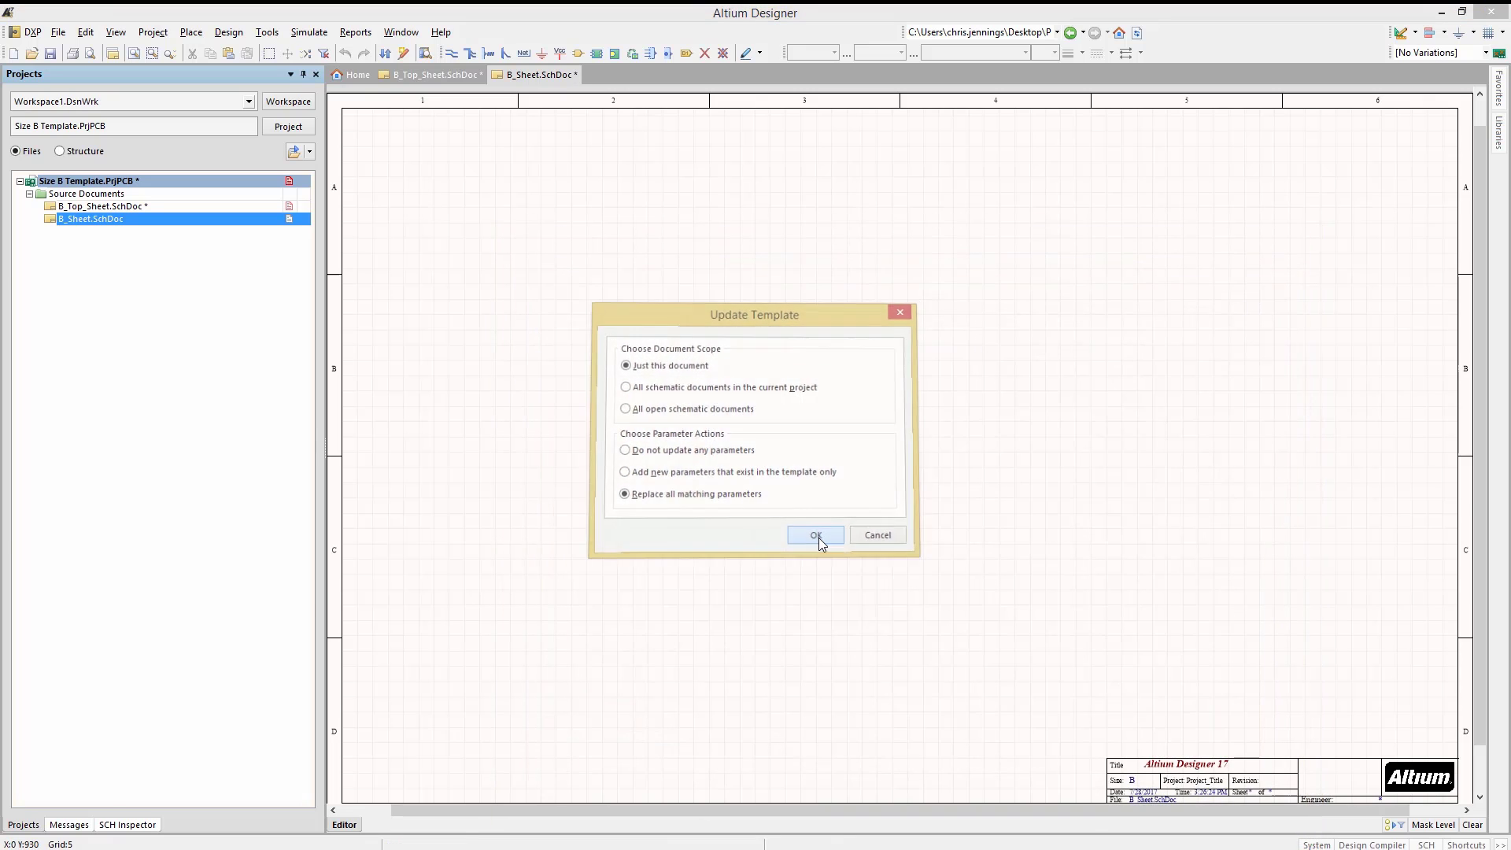
click(765, 464)
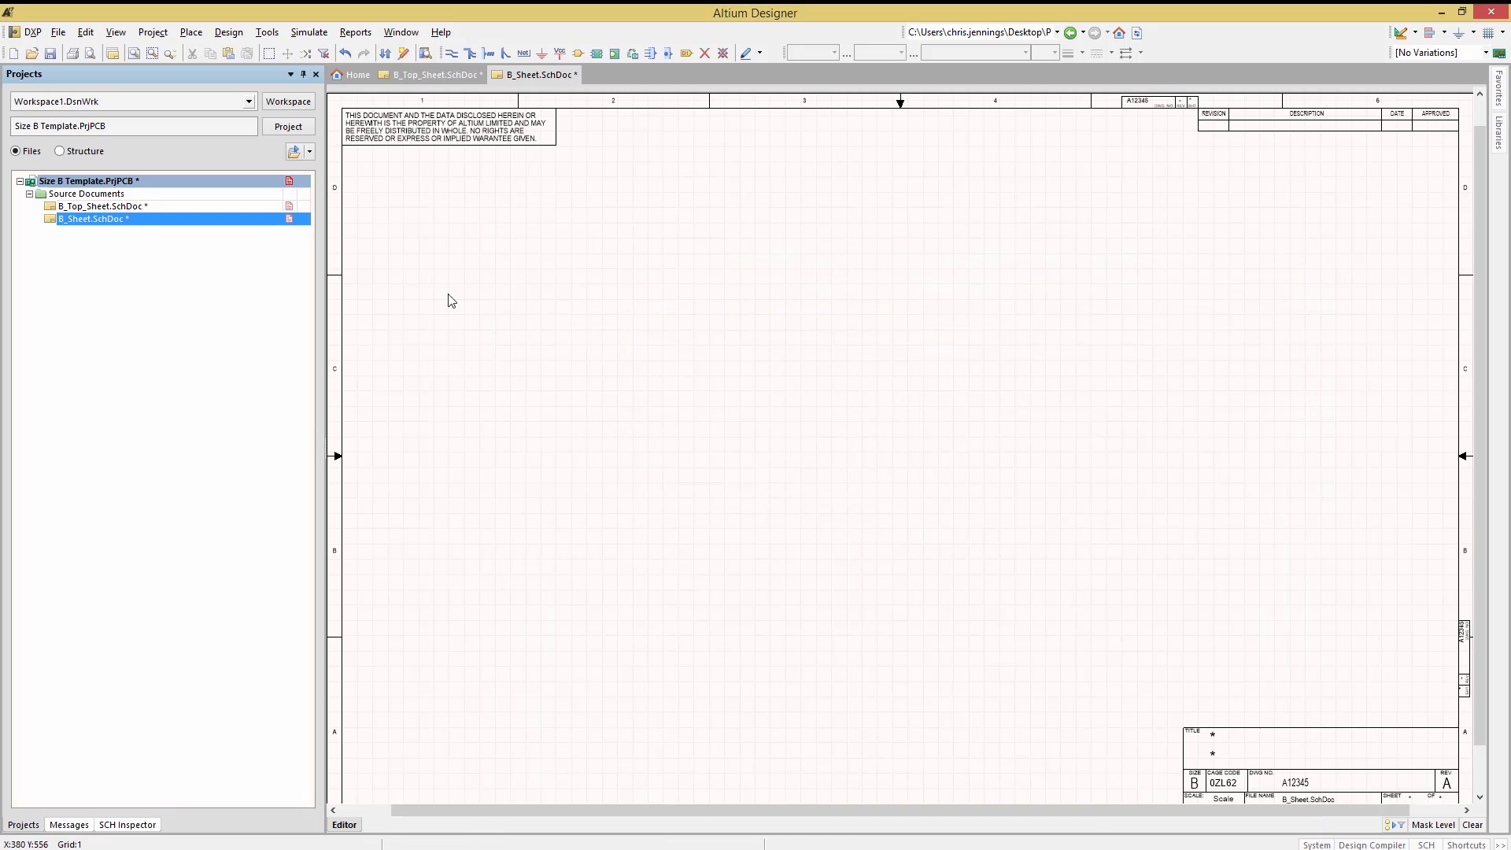
click(58, 31)
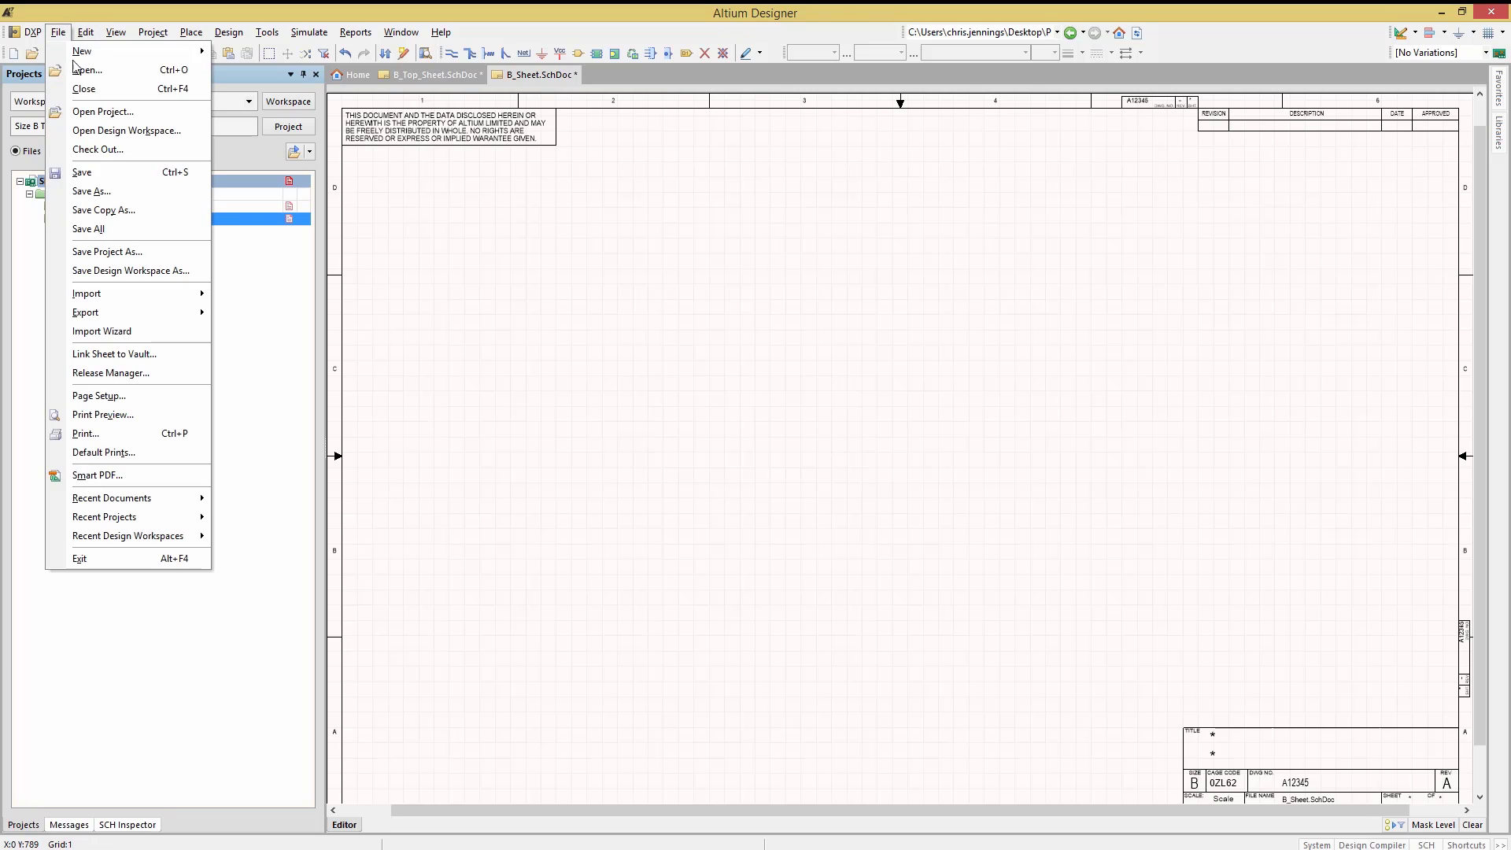
click(98, 229)
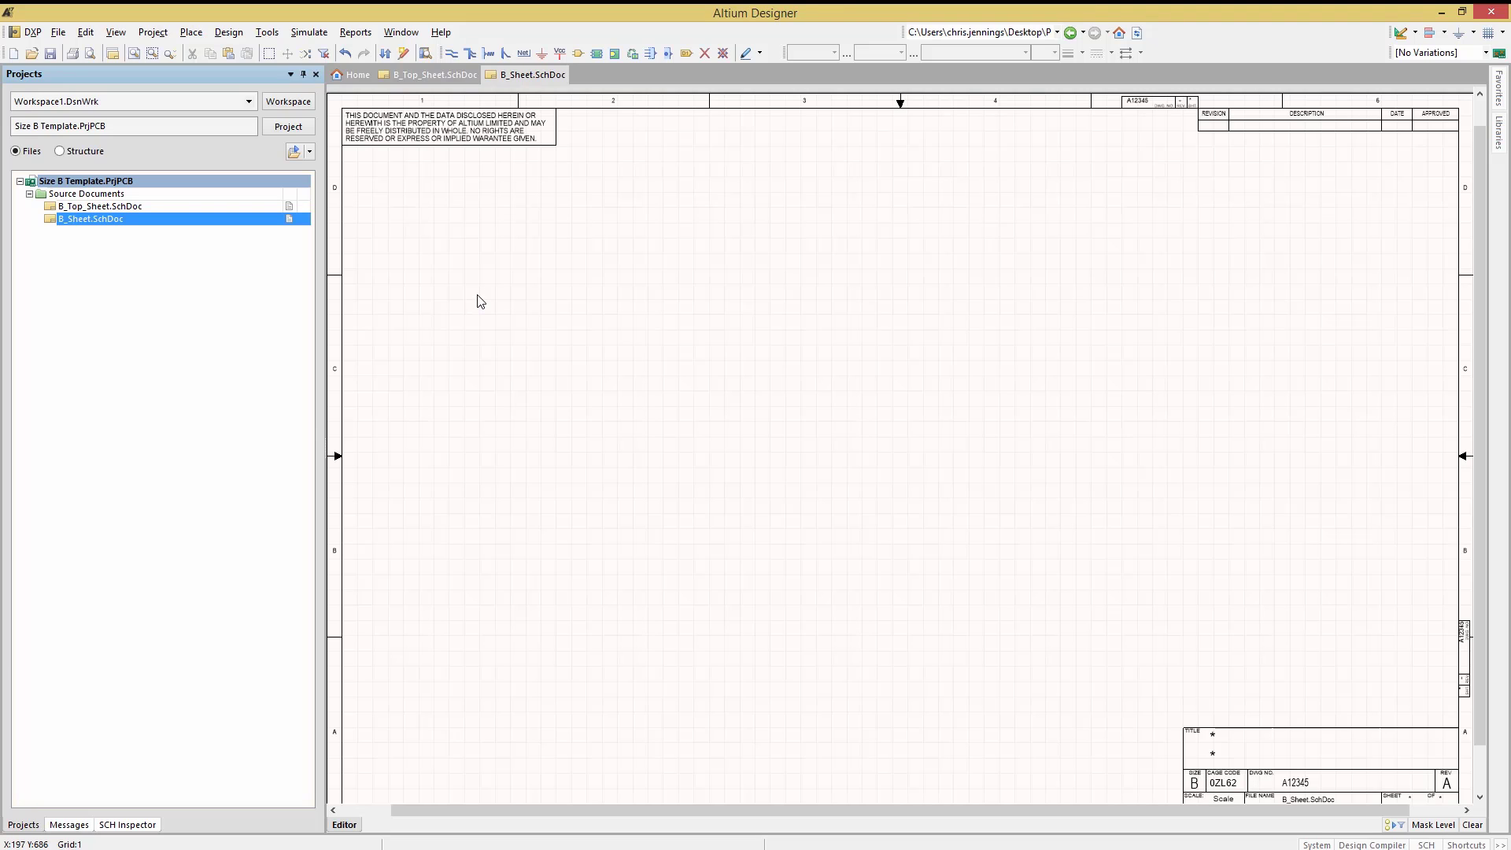
Add the existing B Template.PcbDoc to the Size B Template project and open it.
right_click(90, 182)
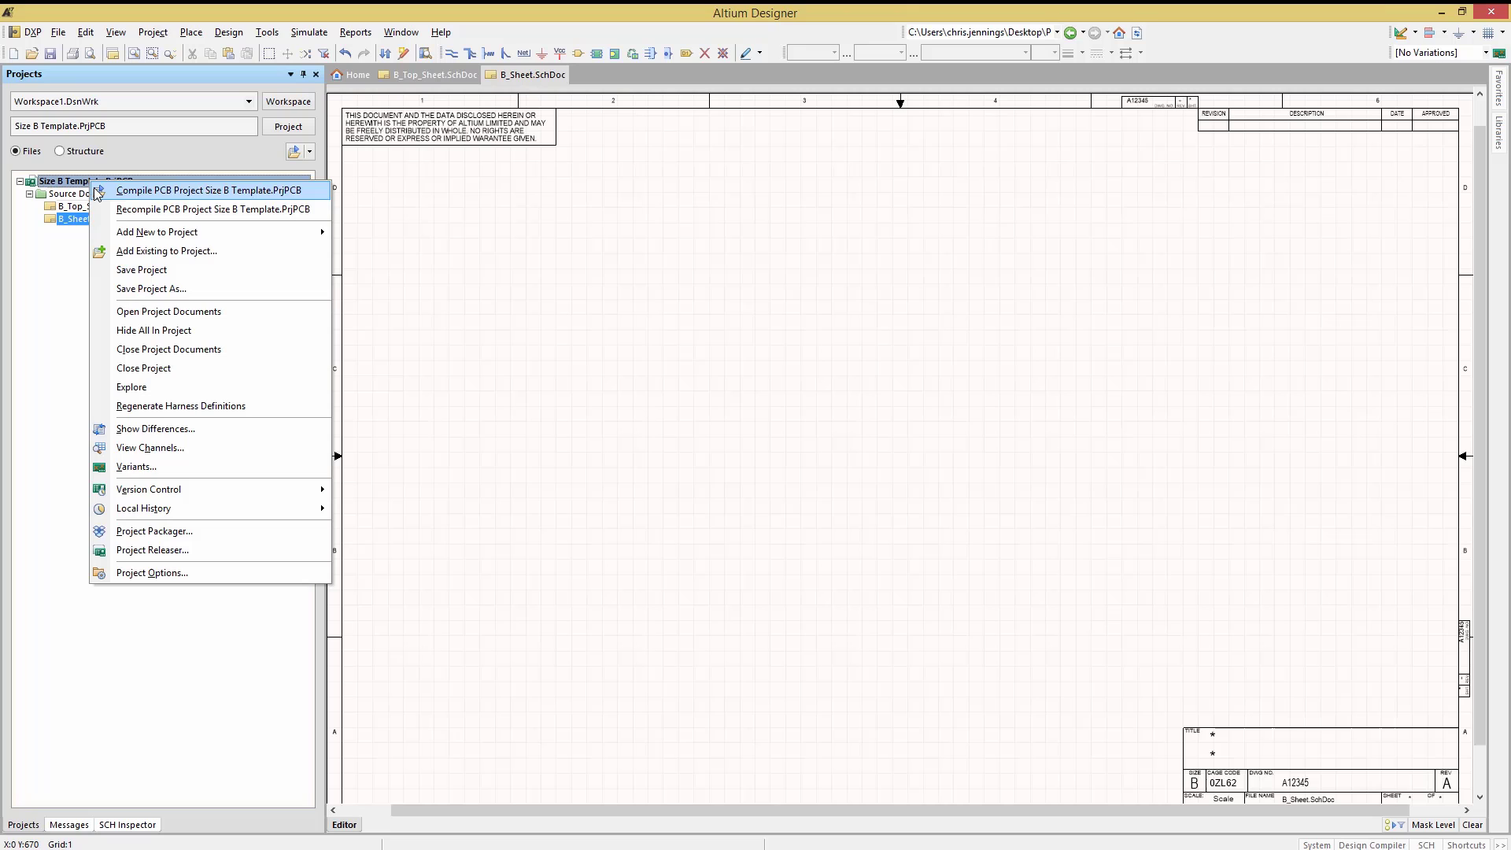
click(145, 251)
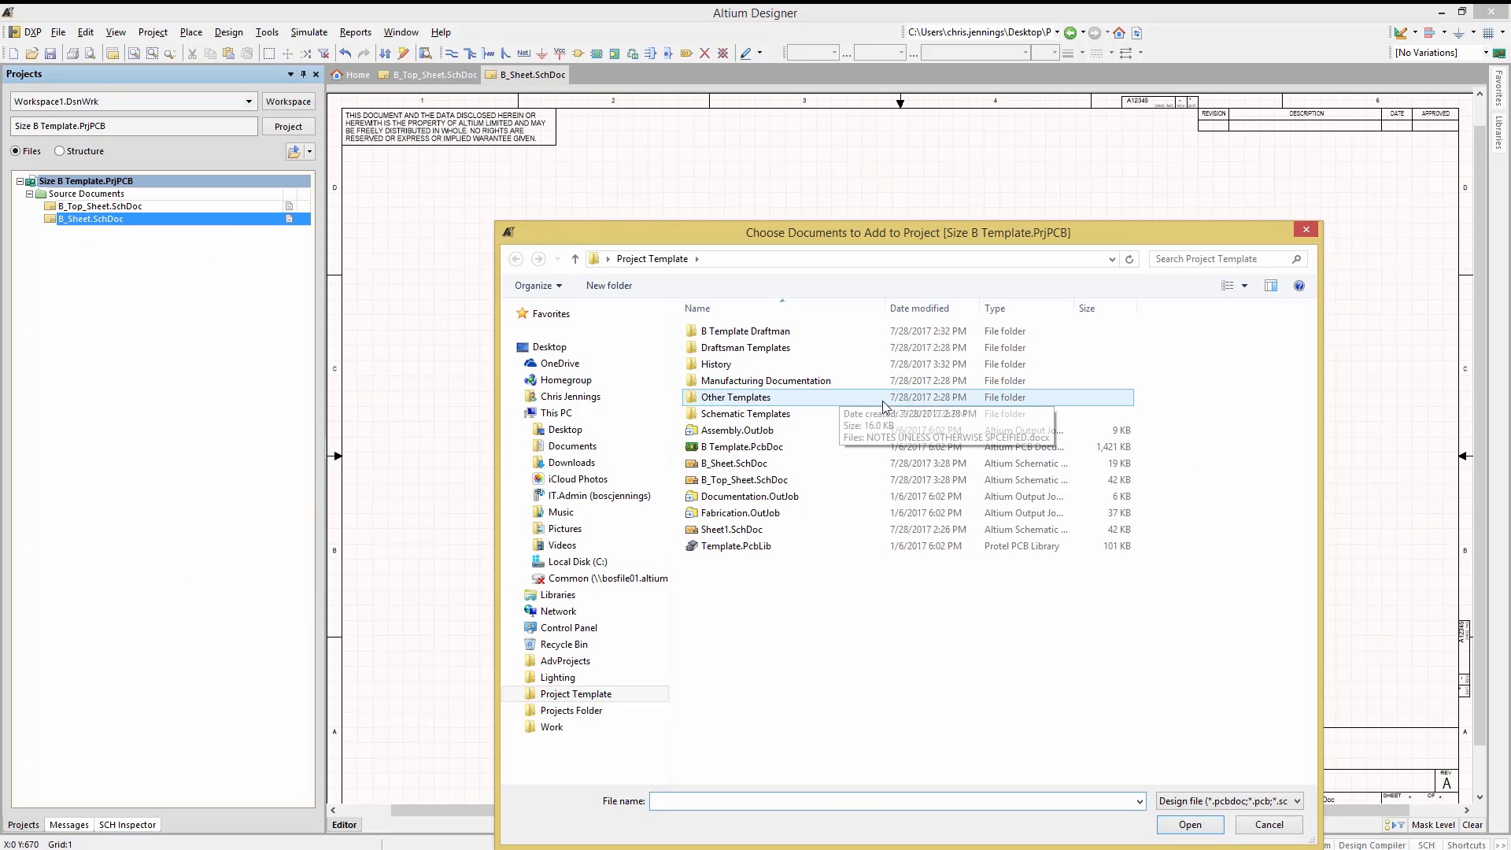
click(736, 447)
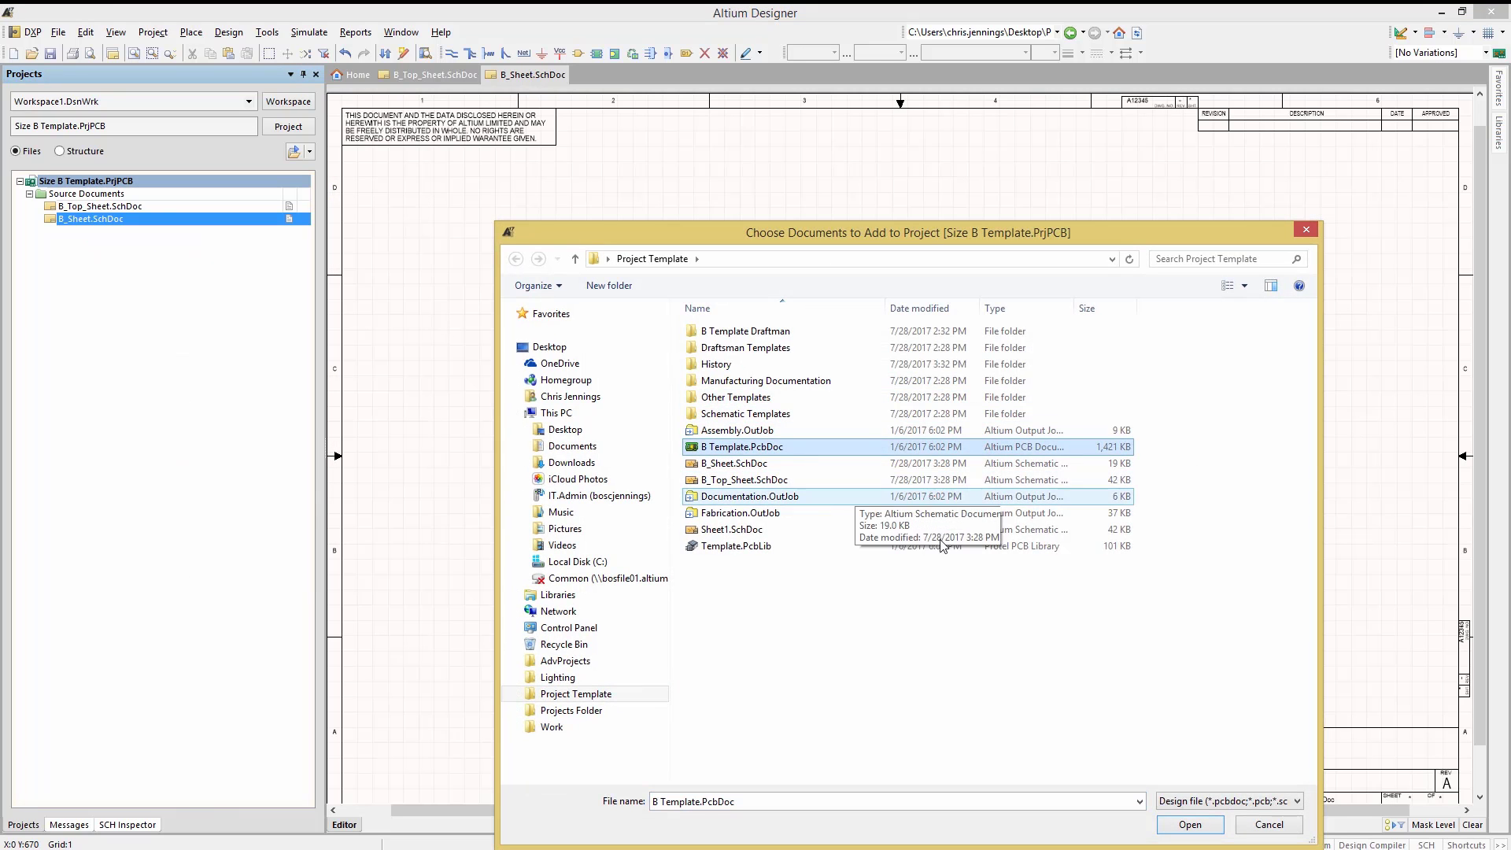
click(1189, 826)
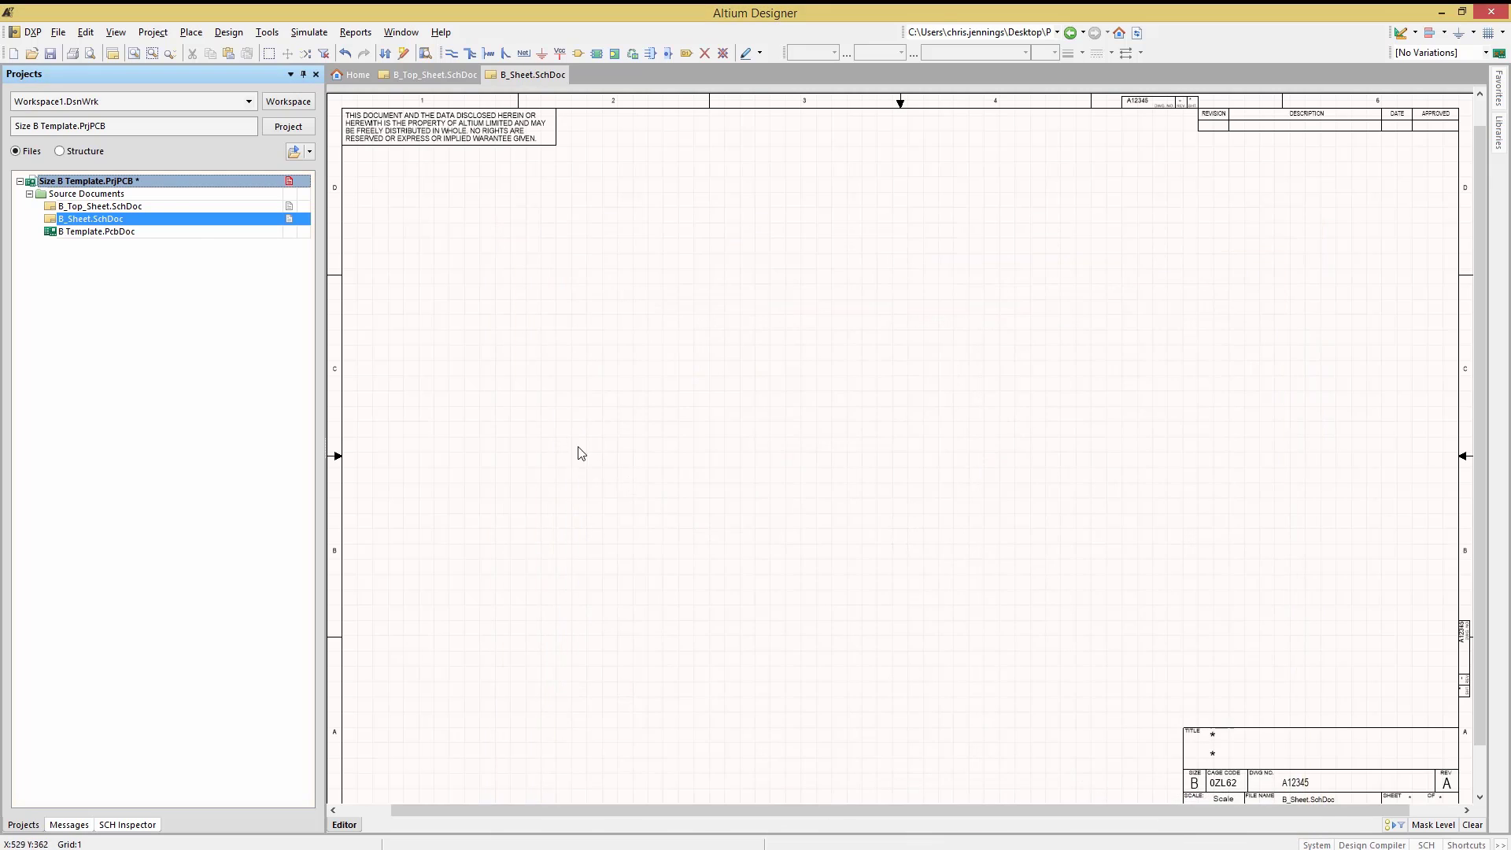
double_click(79, 232)
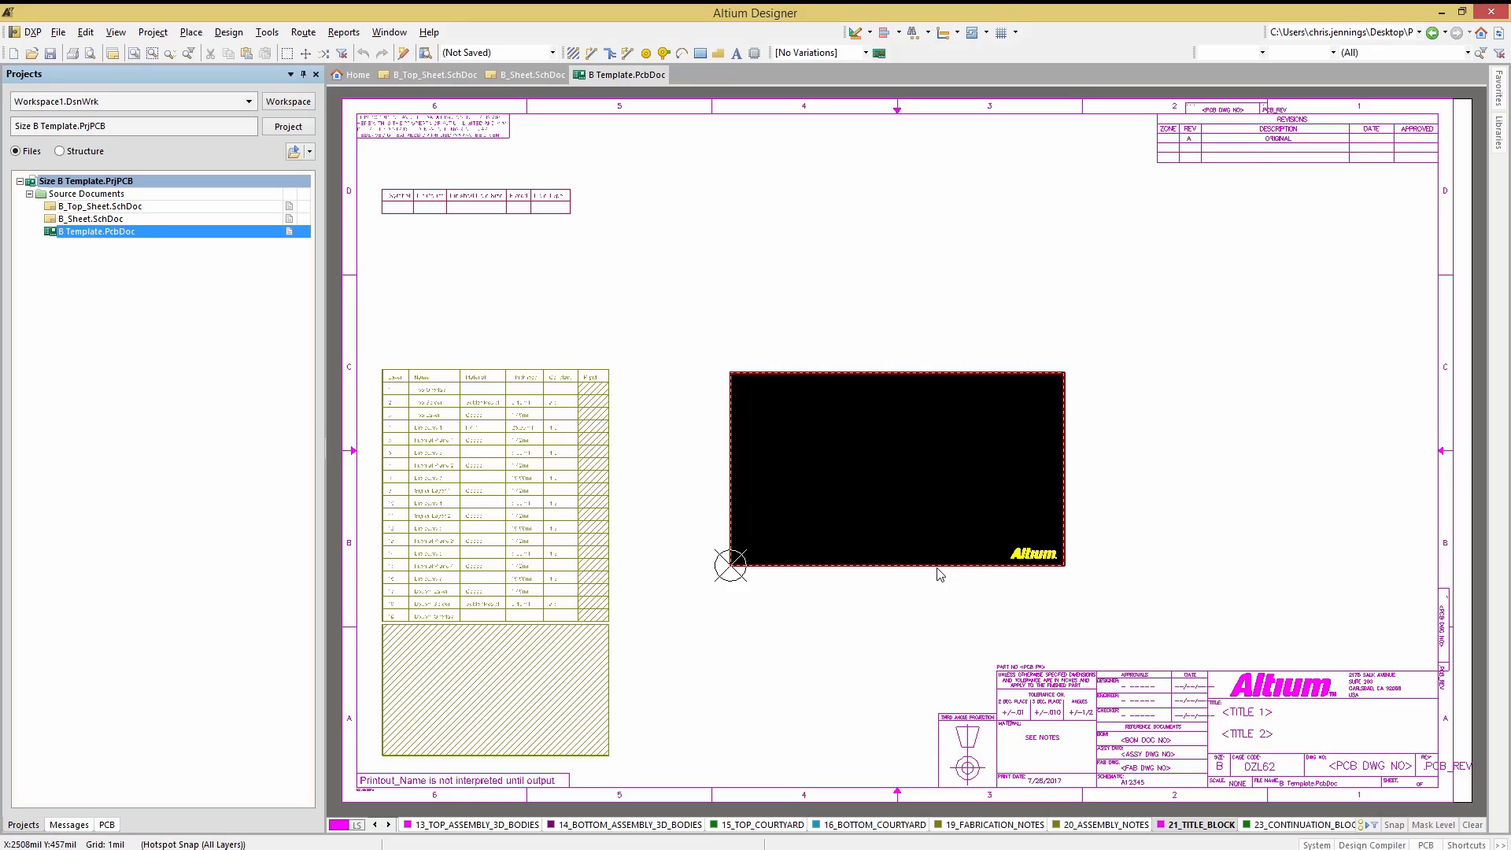
In the board layer settings, list all mechanical layers and rename Mechanical 6 to BoardOutline.
key(l)
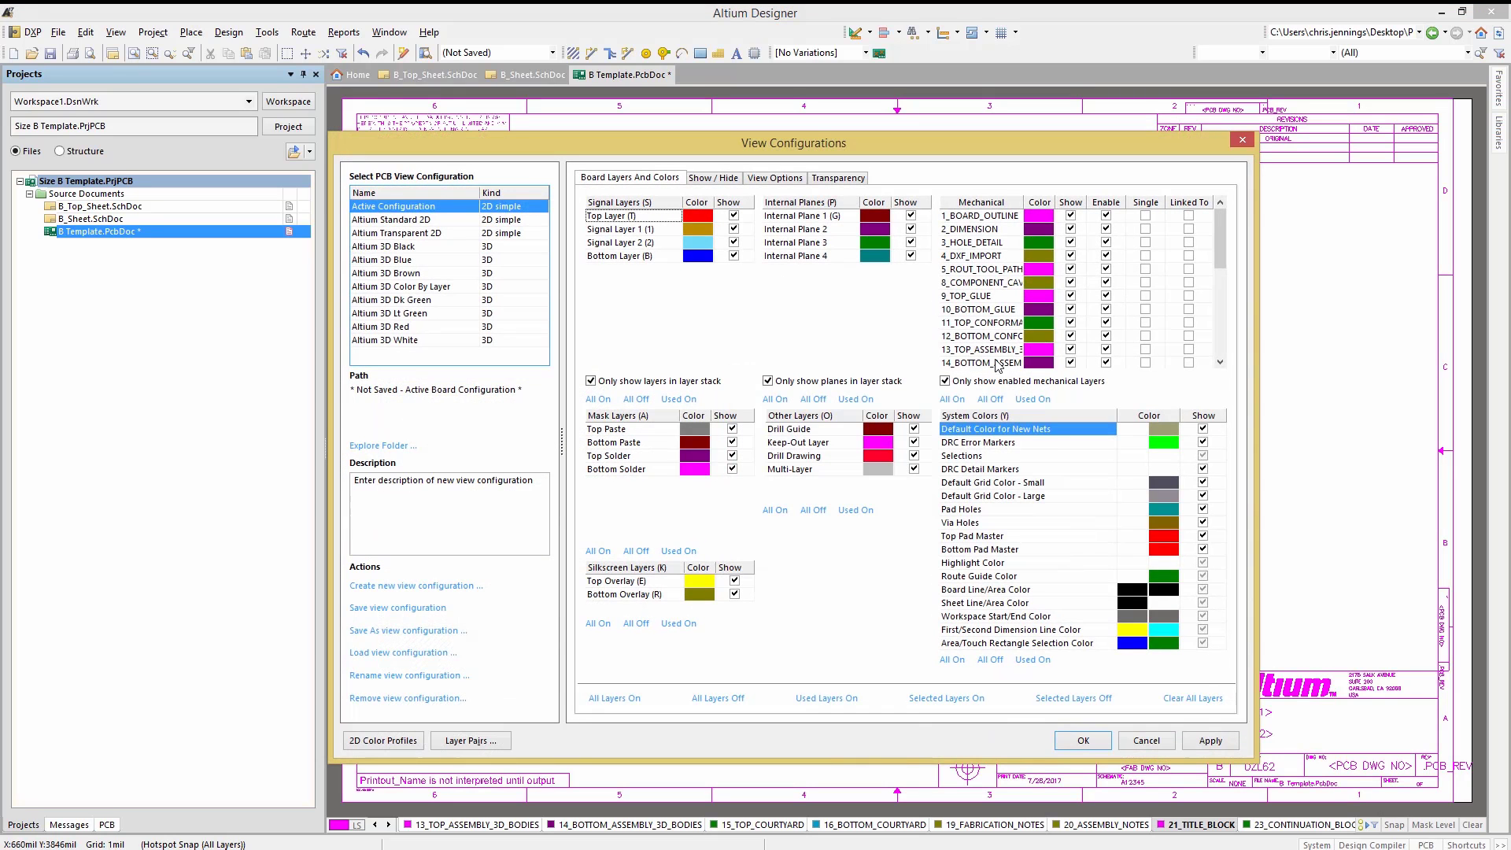
click(944, 381)
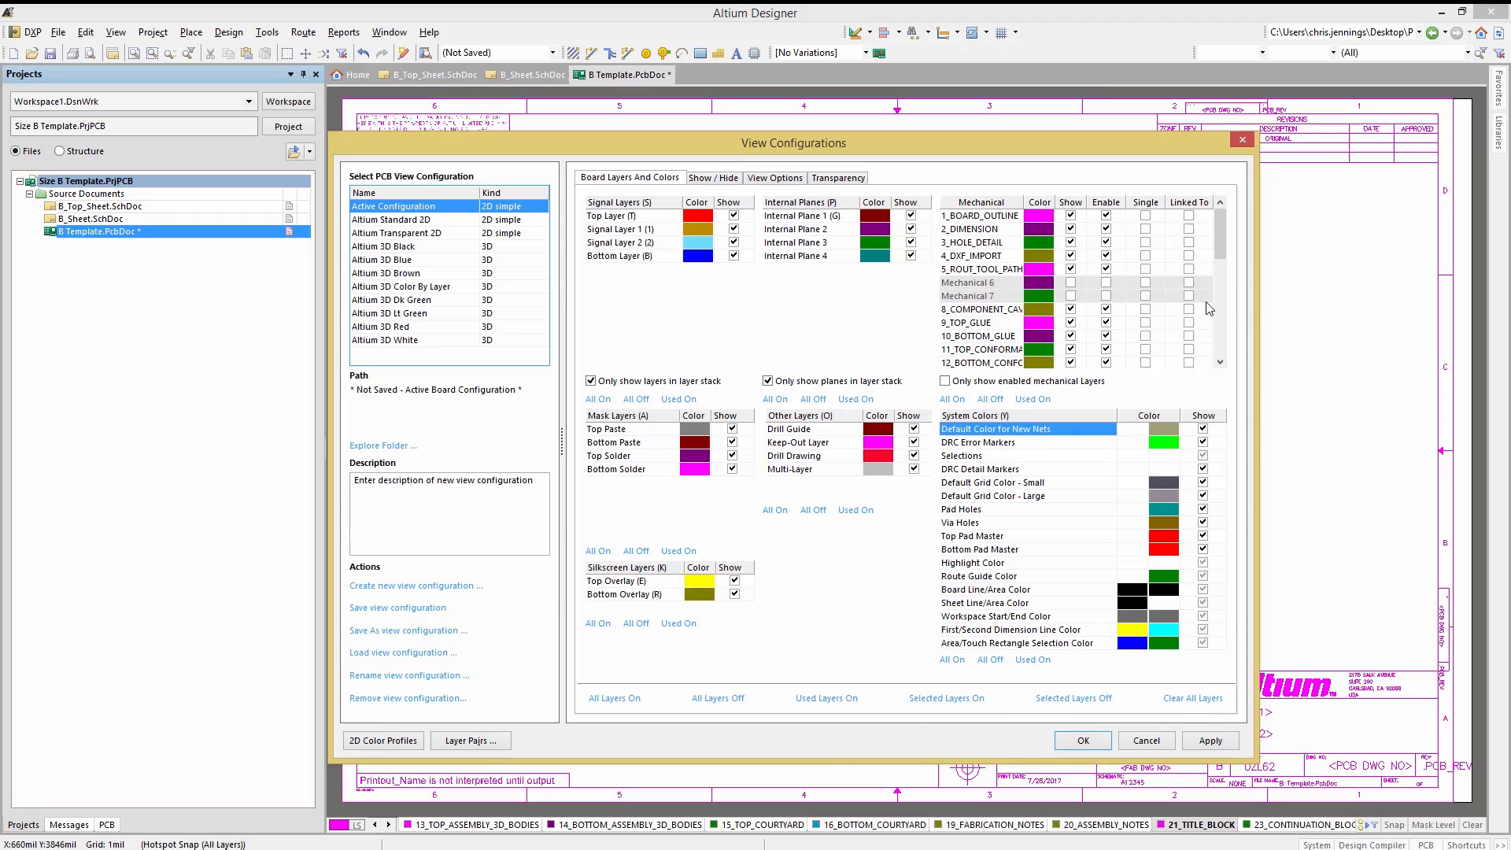
mouse_move(1220, 225)
mouse_down()
mouse_move(1219, 314)
mouse_move(1214, 222)
mouse_up()
click(991, 282)
click(996, 283)
drag(996, 282, 928, 290)
text(BoardOutline)
Make BoardOutline visible and enabled, give it a new colour, and apply the changes.
click(1070, 282)
click(1106, 282)
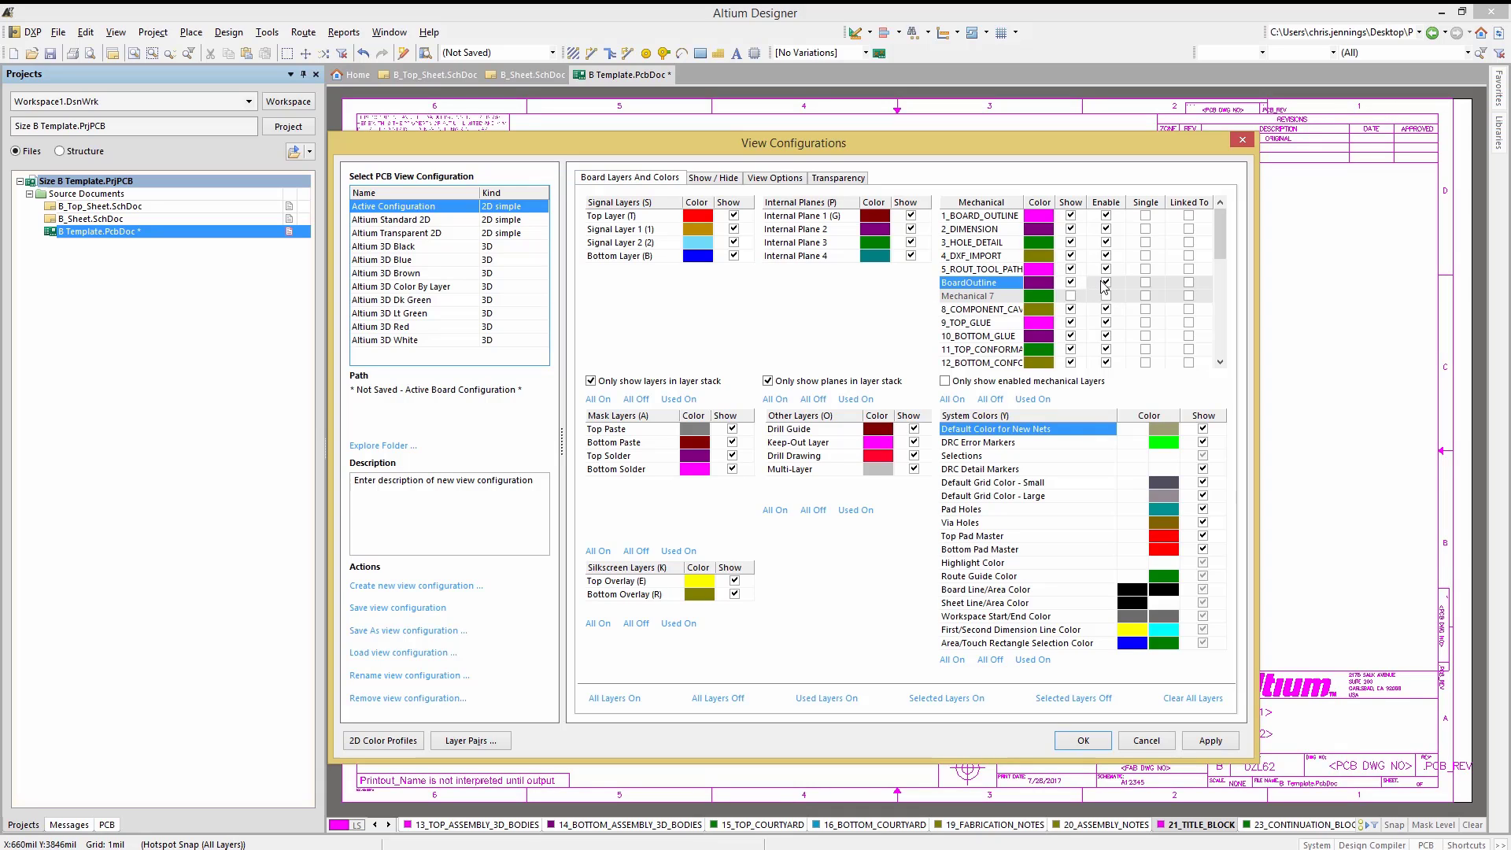
click(945, 381)
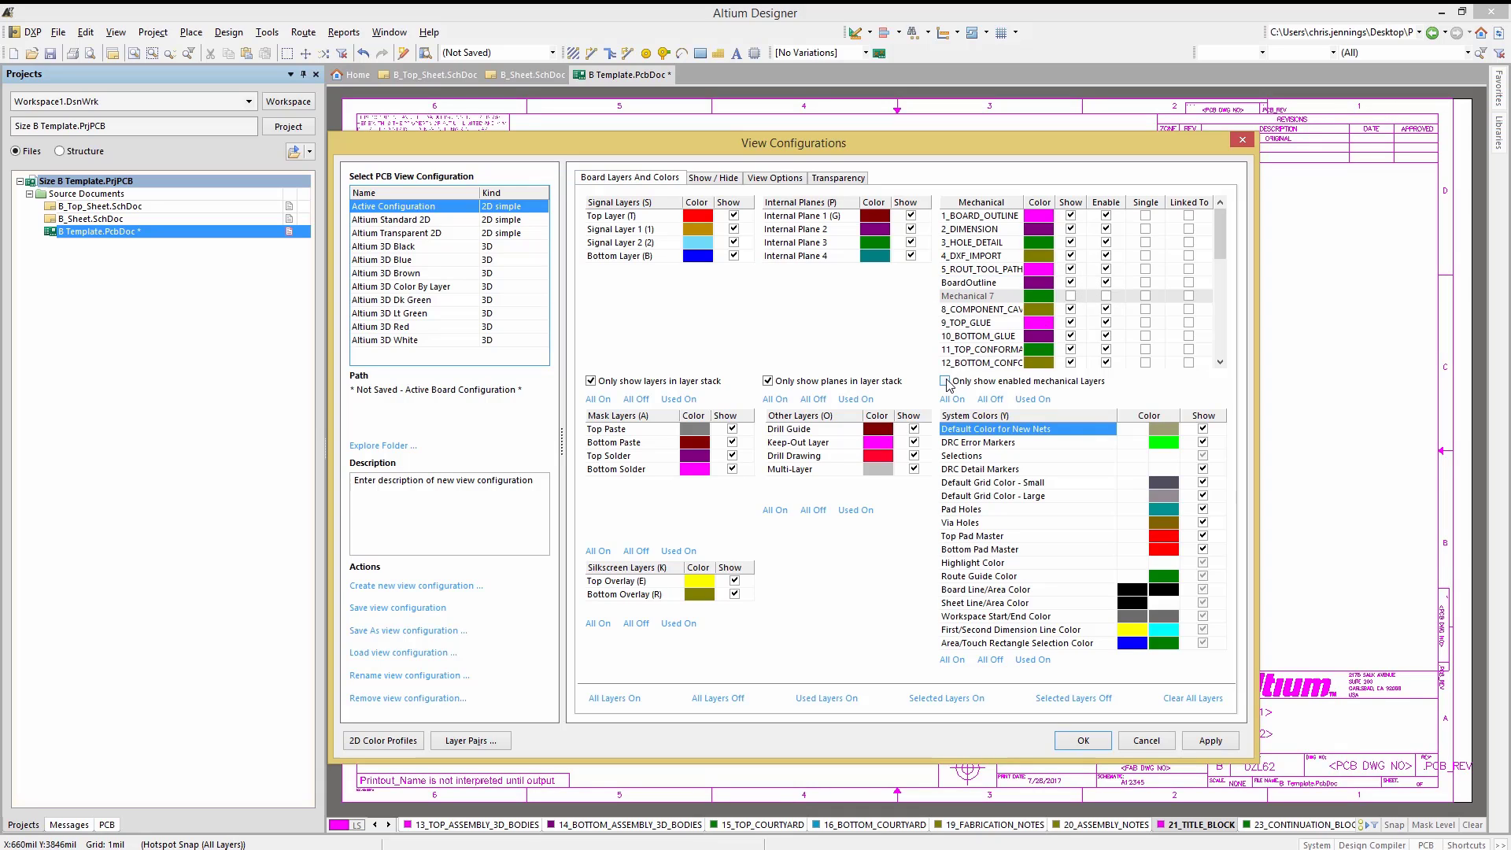
click(946, 381)
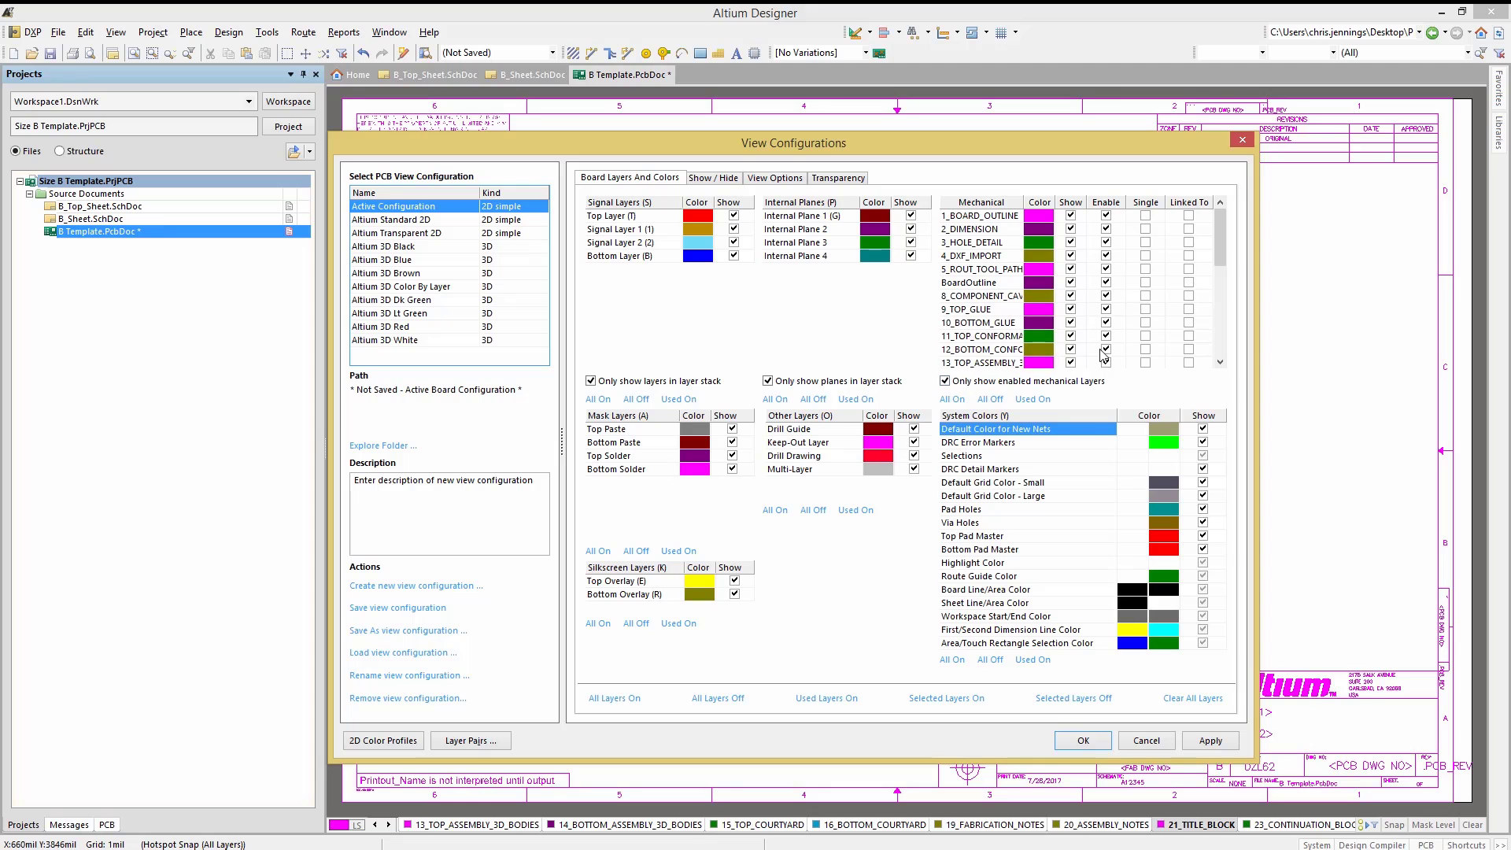
click(1041, 286)
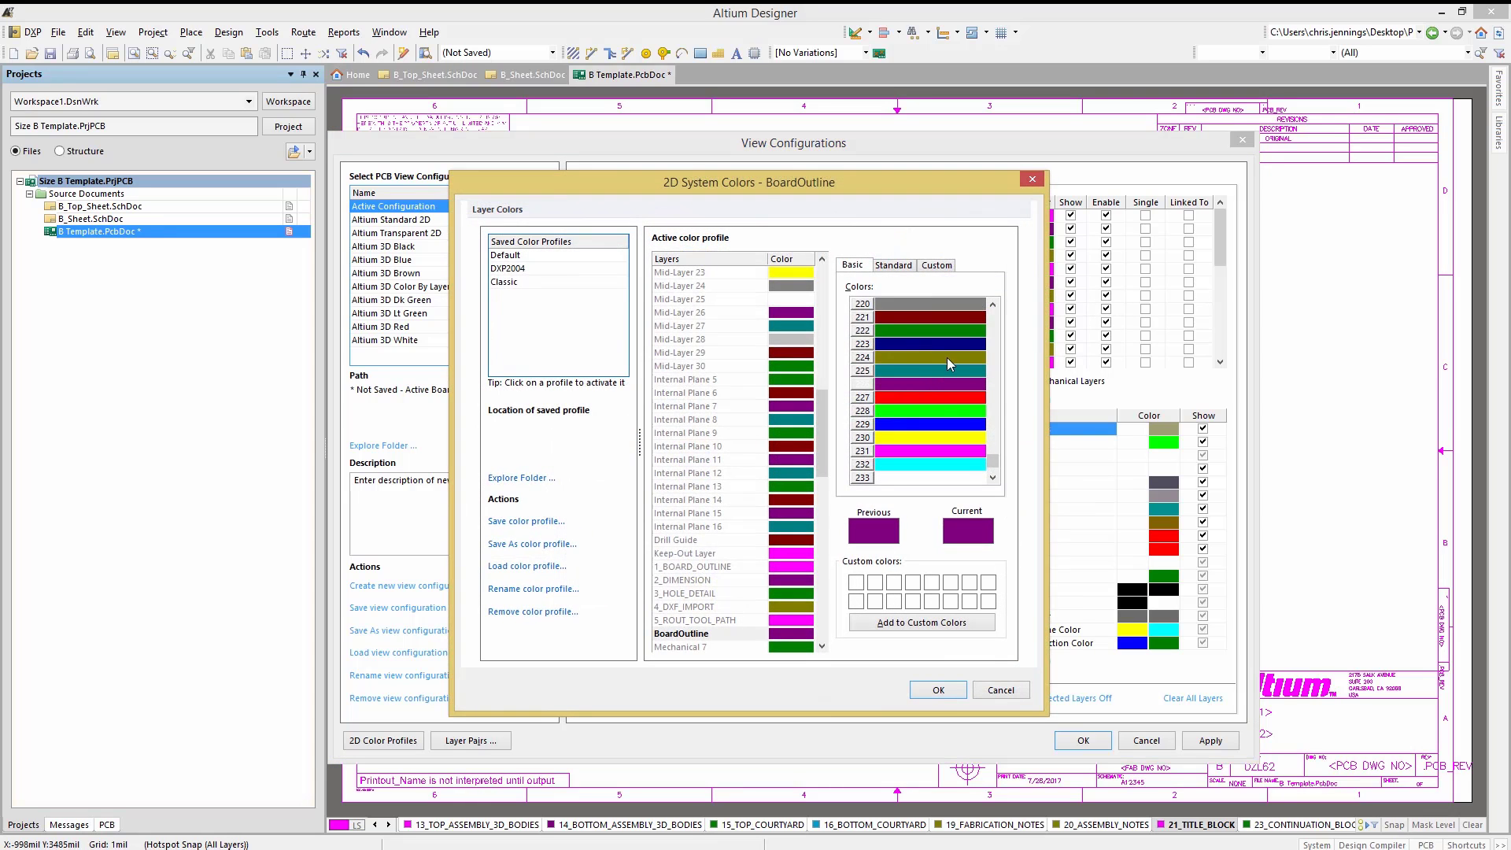
scroll(946, 446, up, 9)
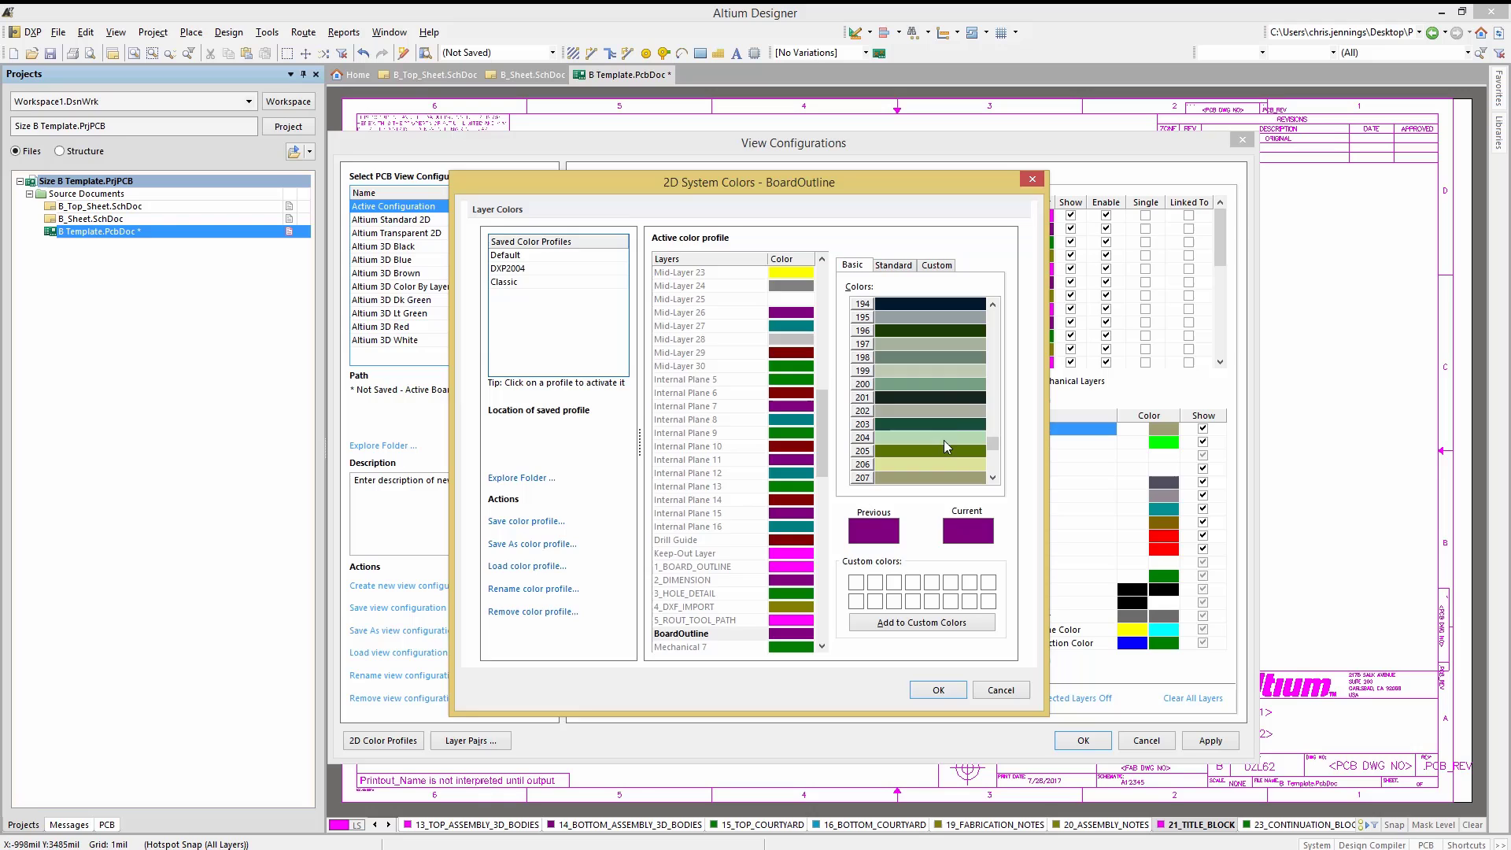
double_click(946, 447)
click(1083, 740)
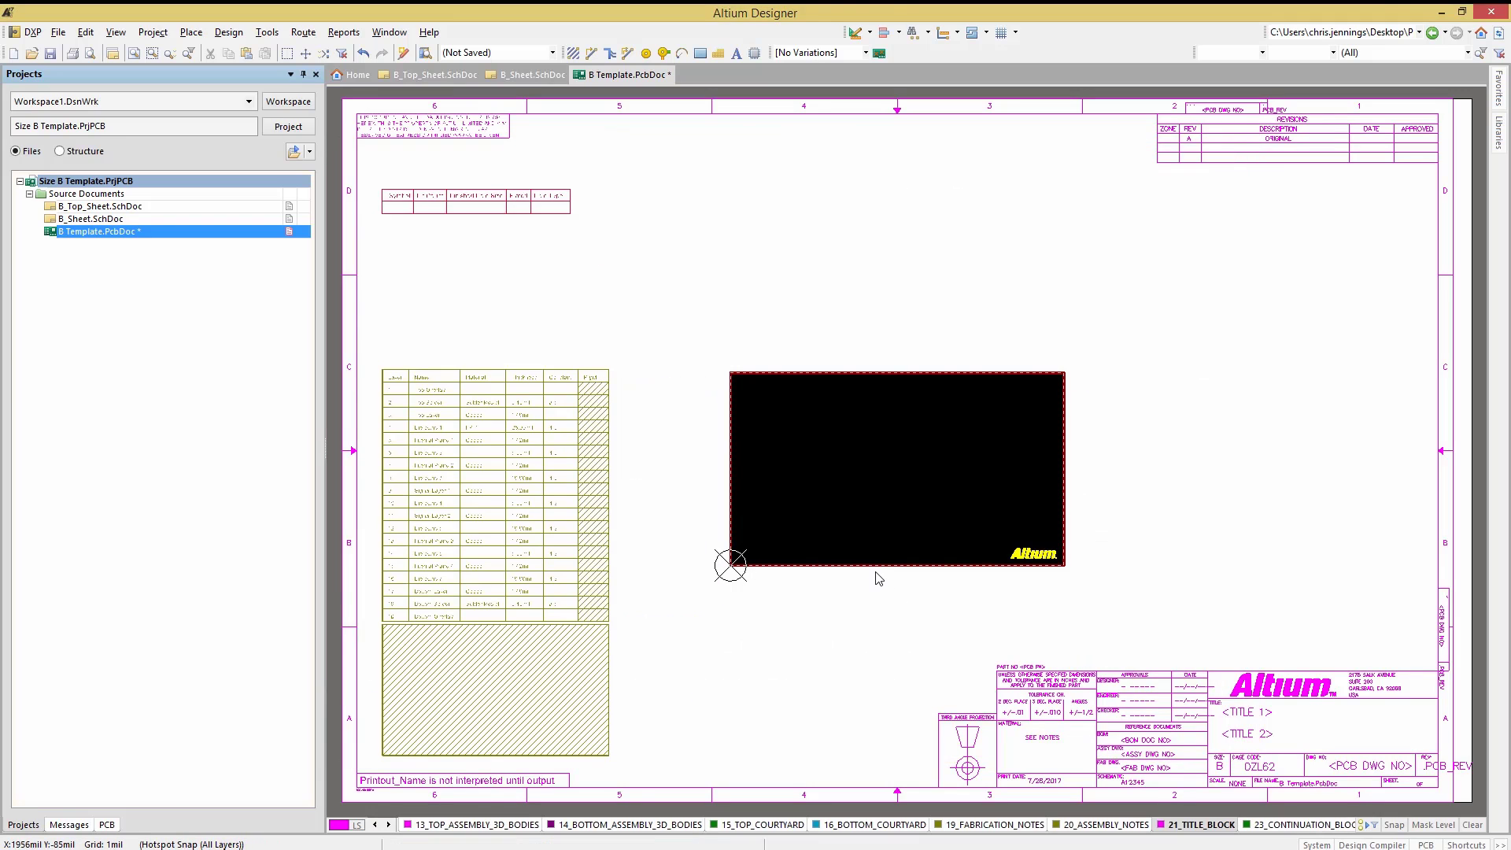
click(229, 34)
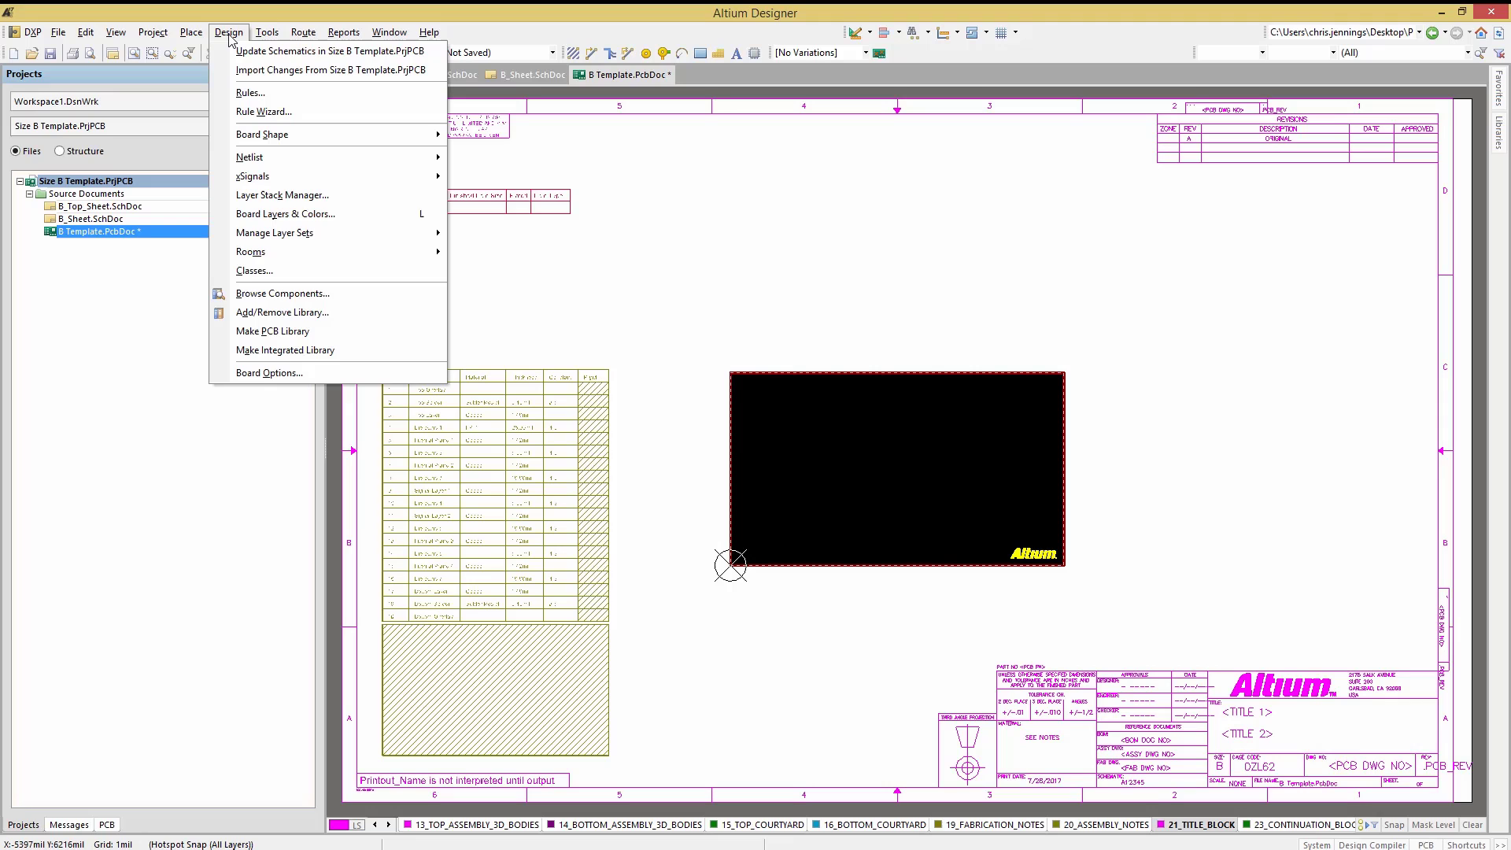
click(270, 373)
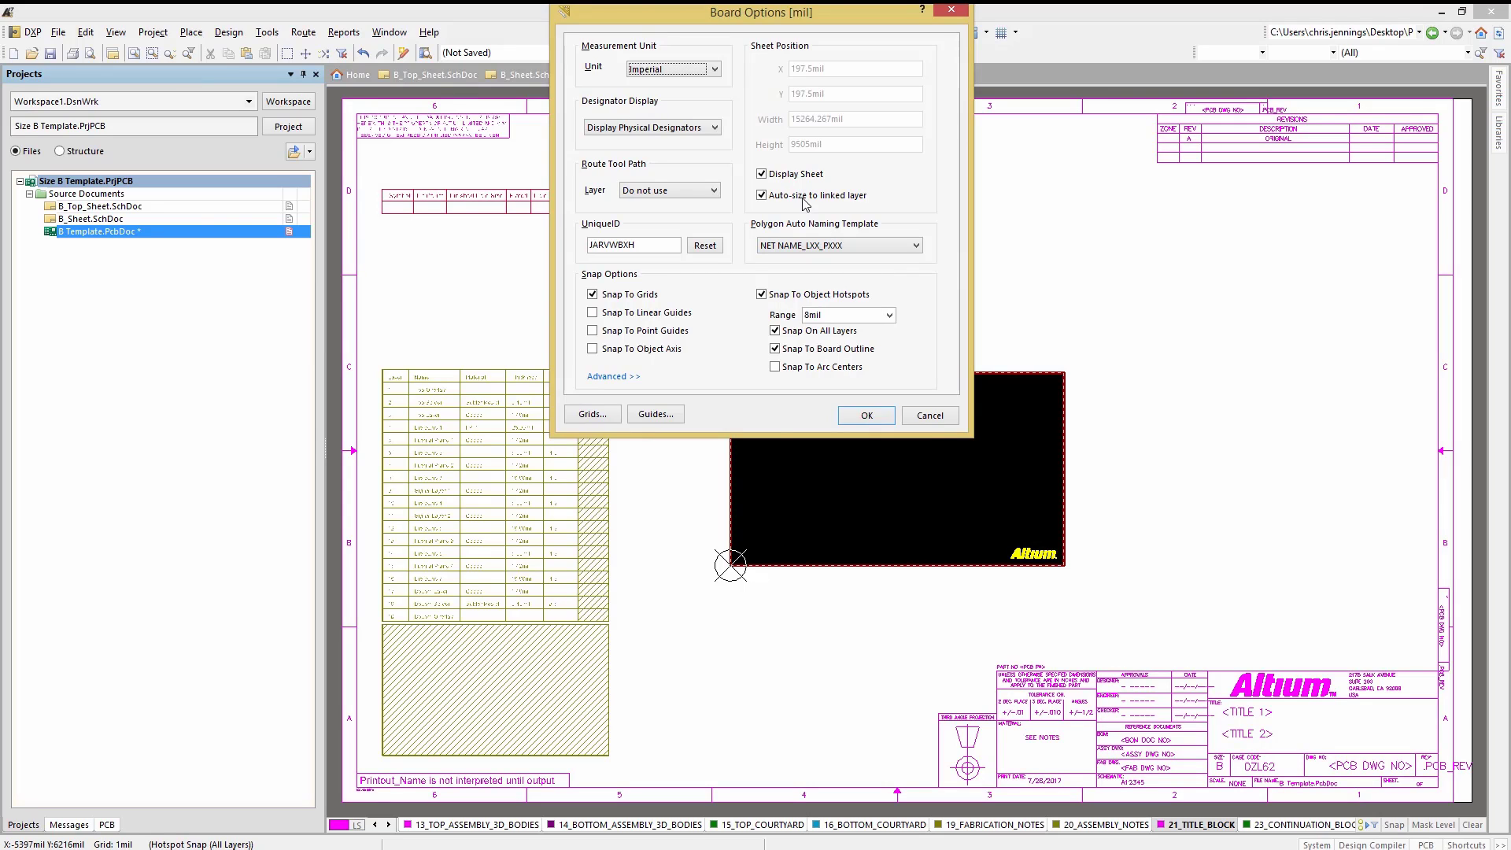
click(761, 174)
click(763, 196)
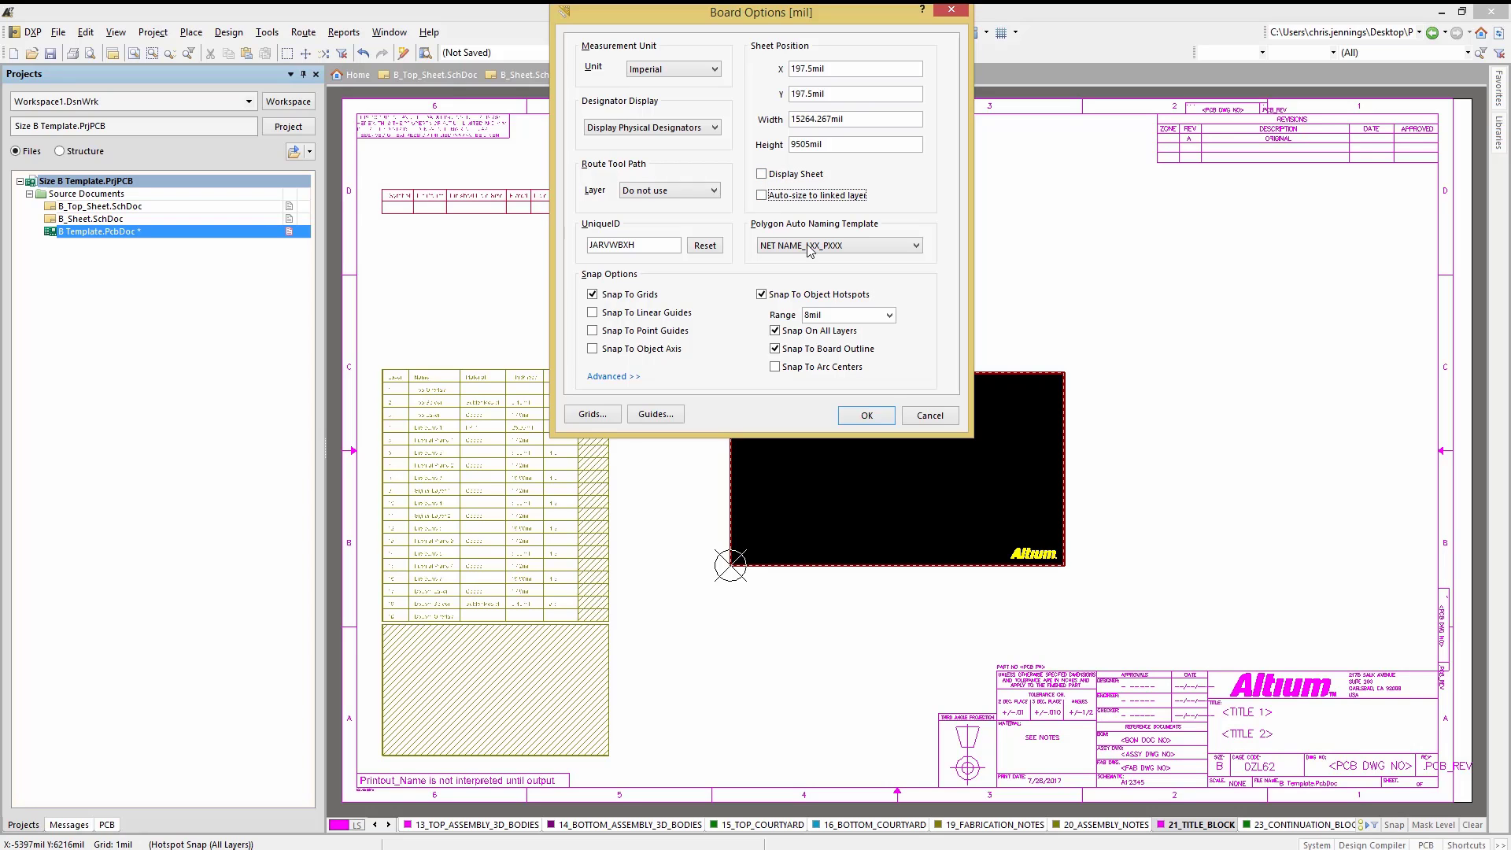
click(867, 415)
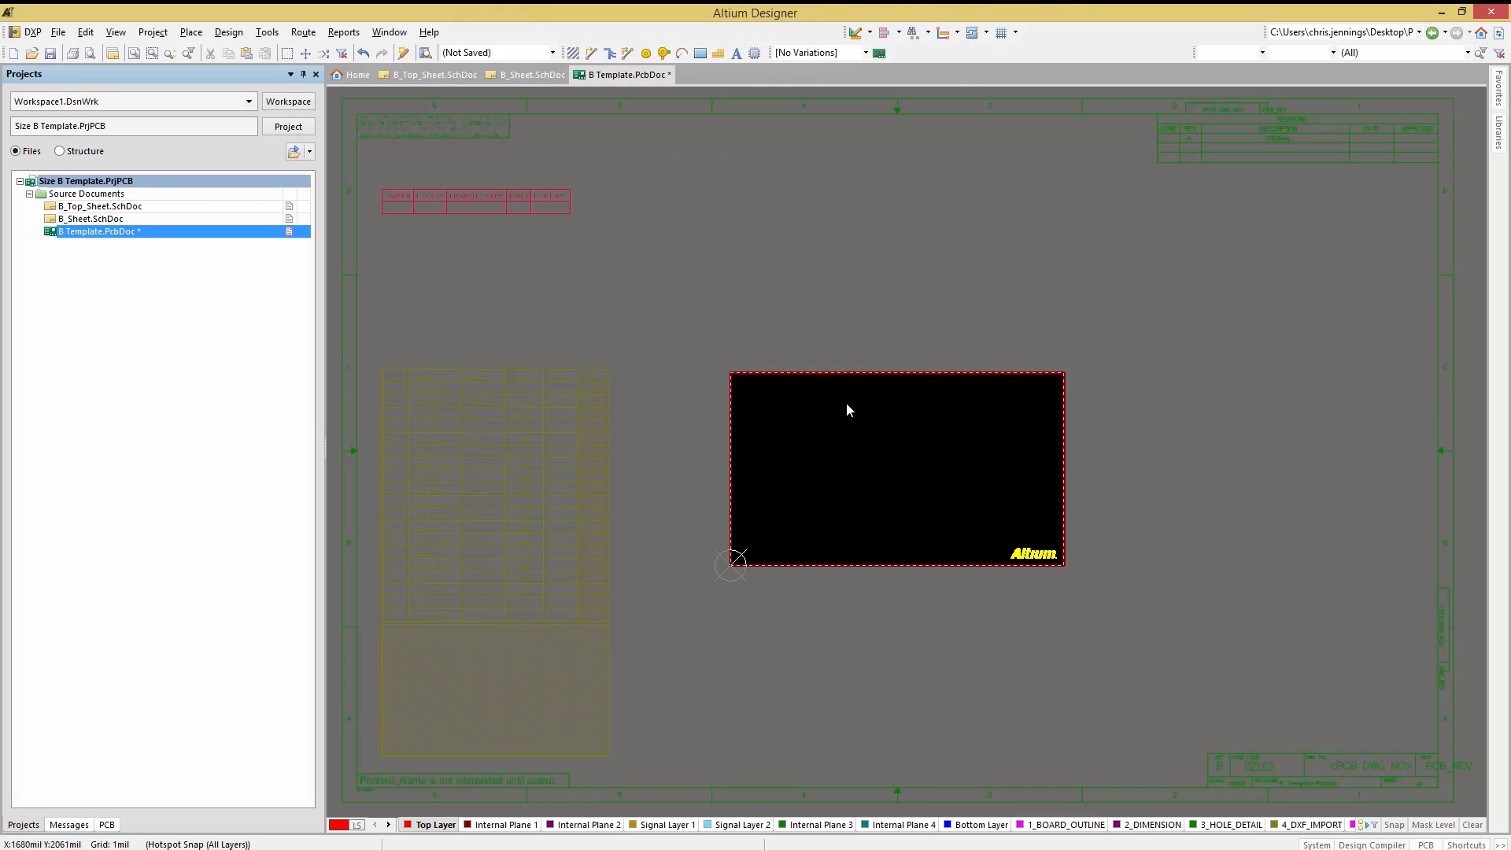
click(229, 32)
click(283, 372)
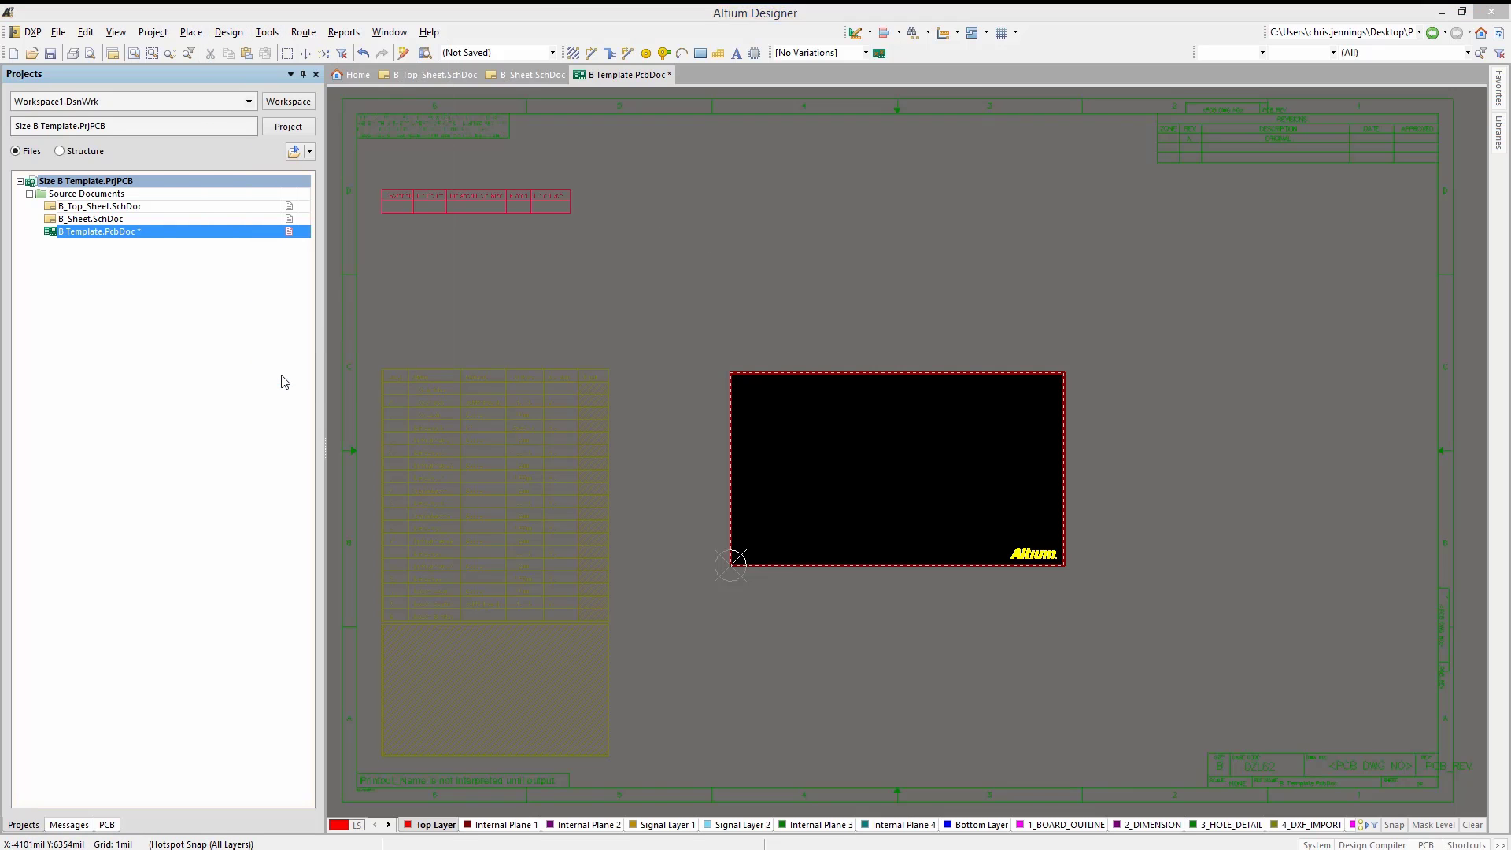
click(762, 174)
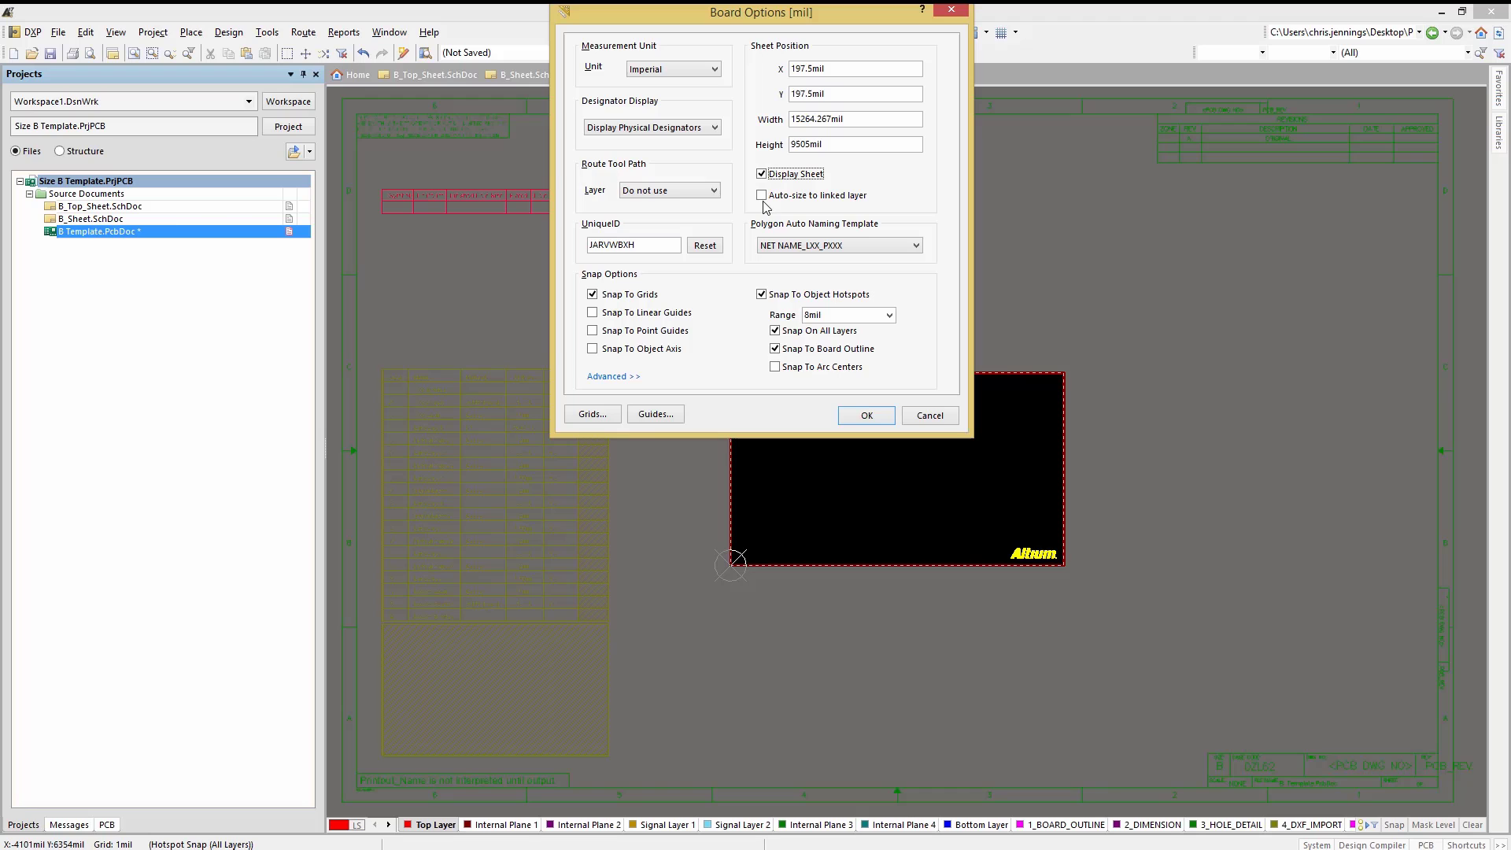
click(763, 199)
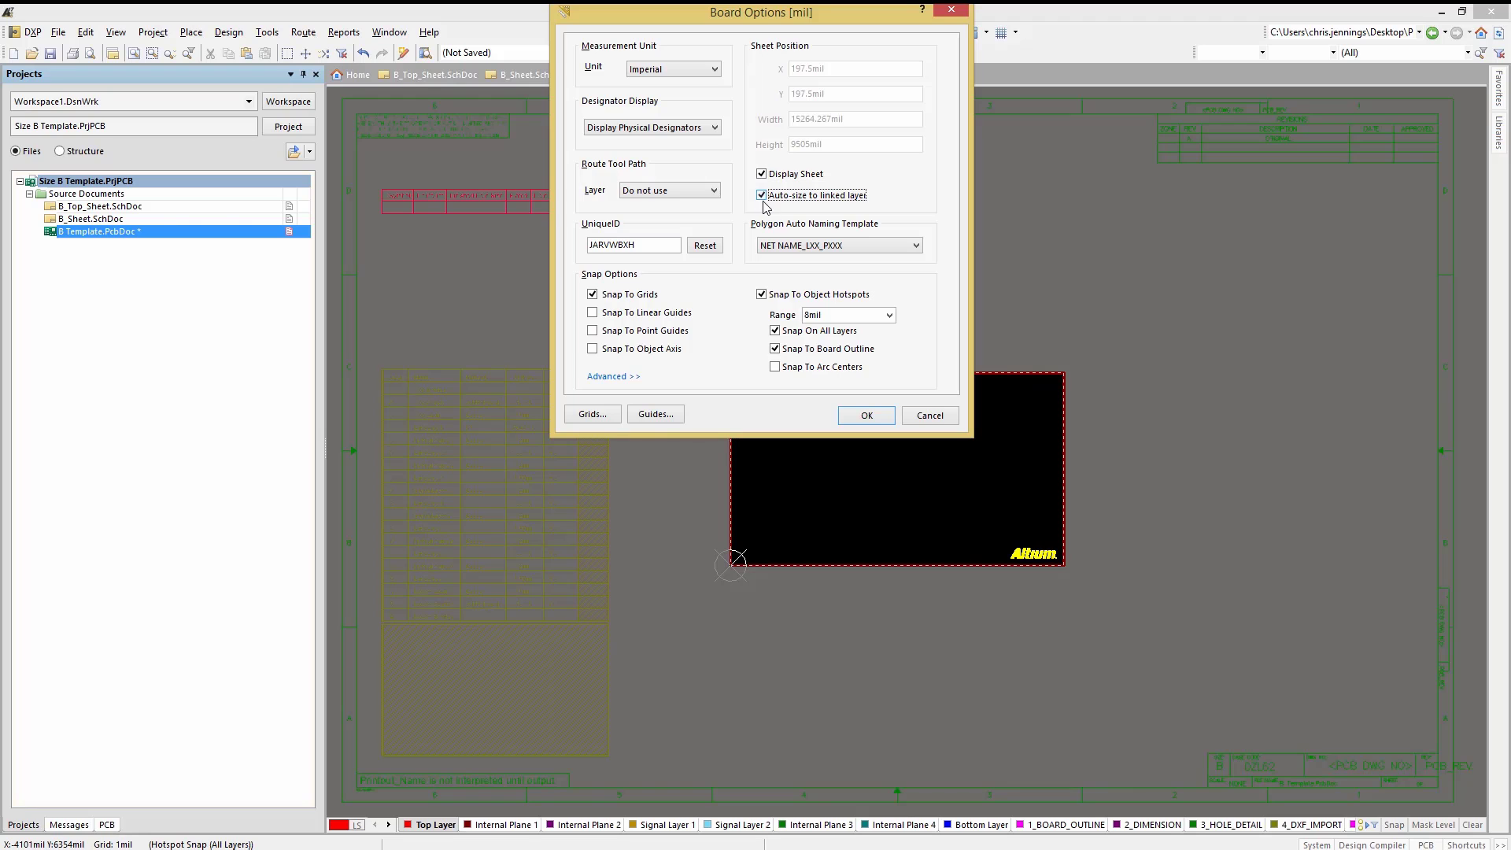
click(863, 416)
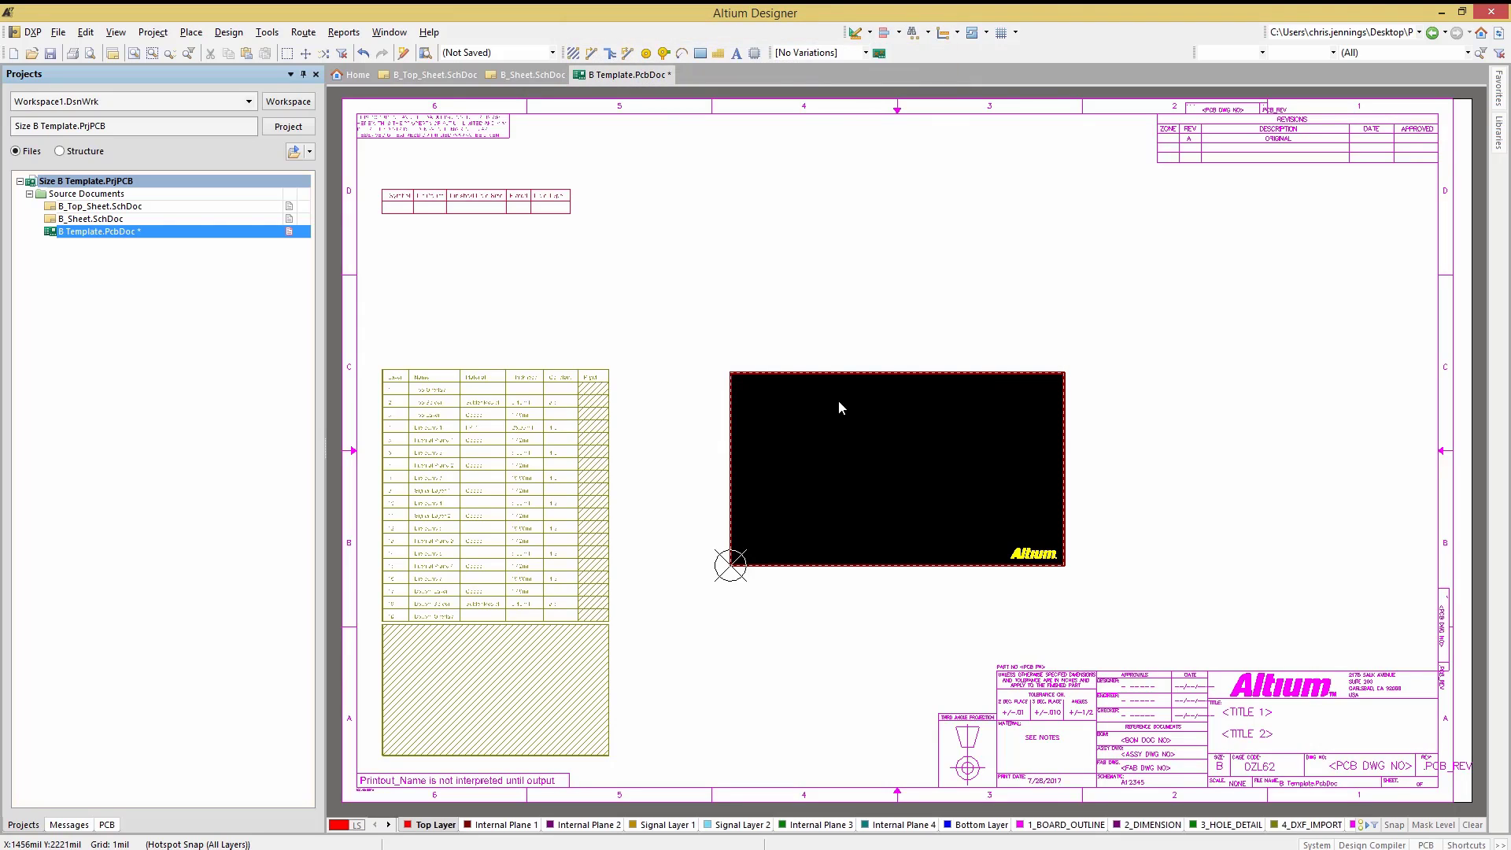
Open the File menu's import options and back out without importing anything.
click(58, 33)
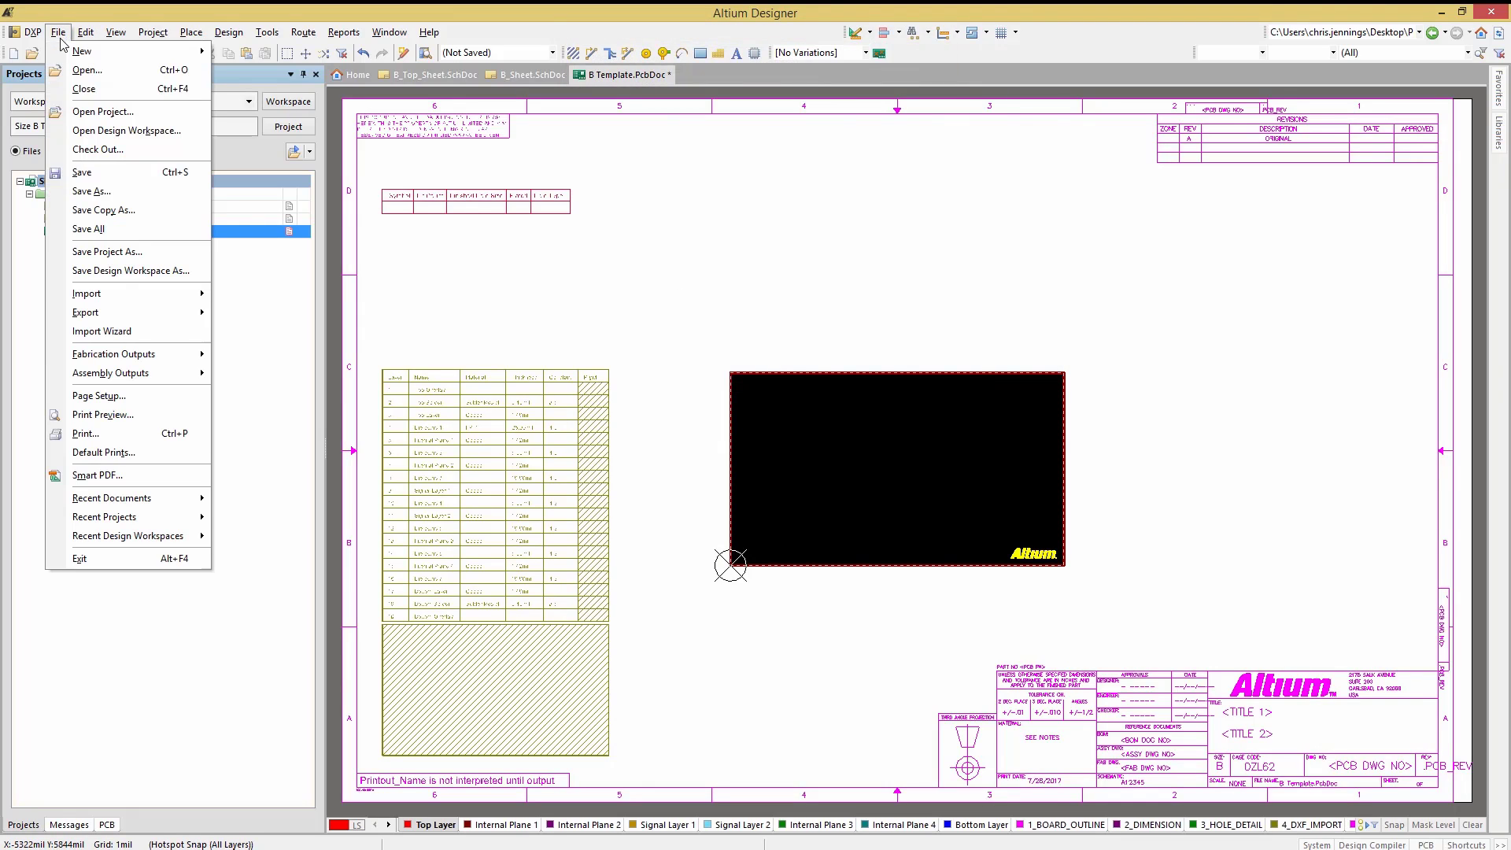
mouse_move(134, 295)
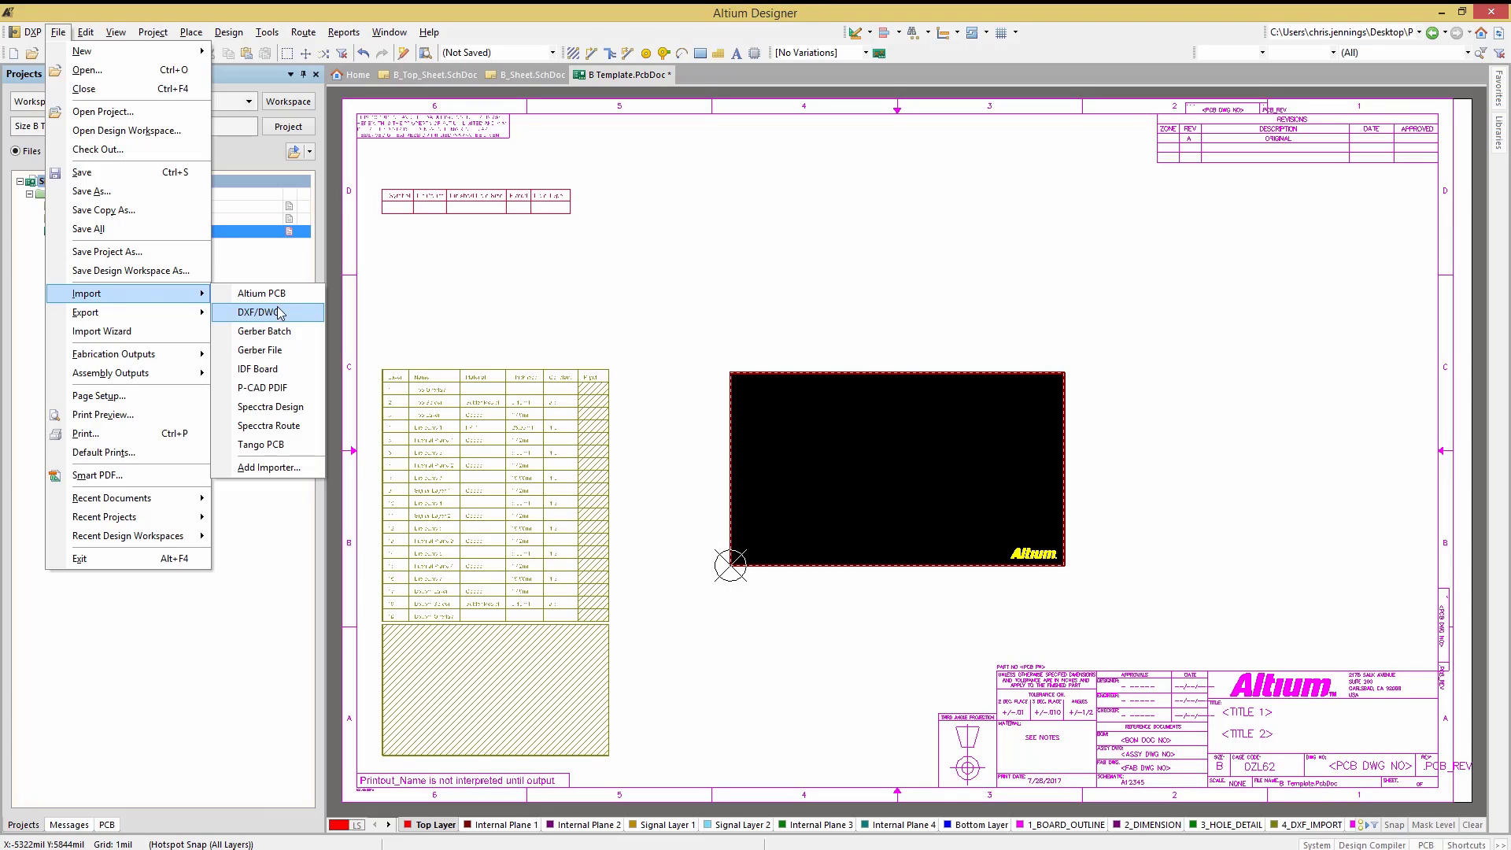
click(485, 304)
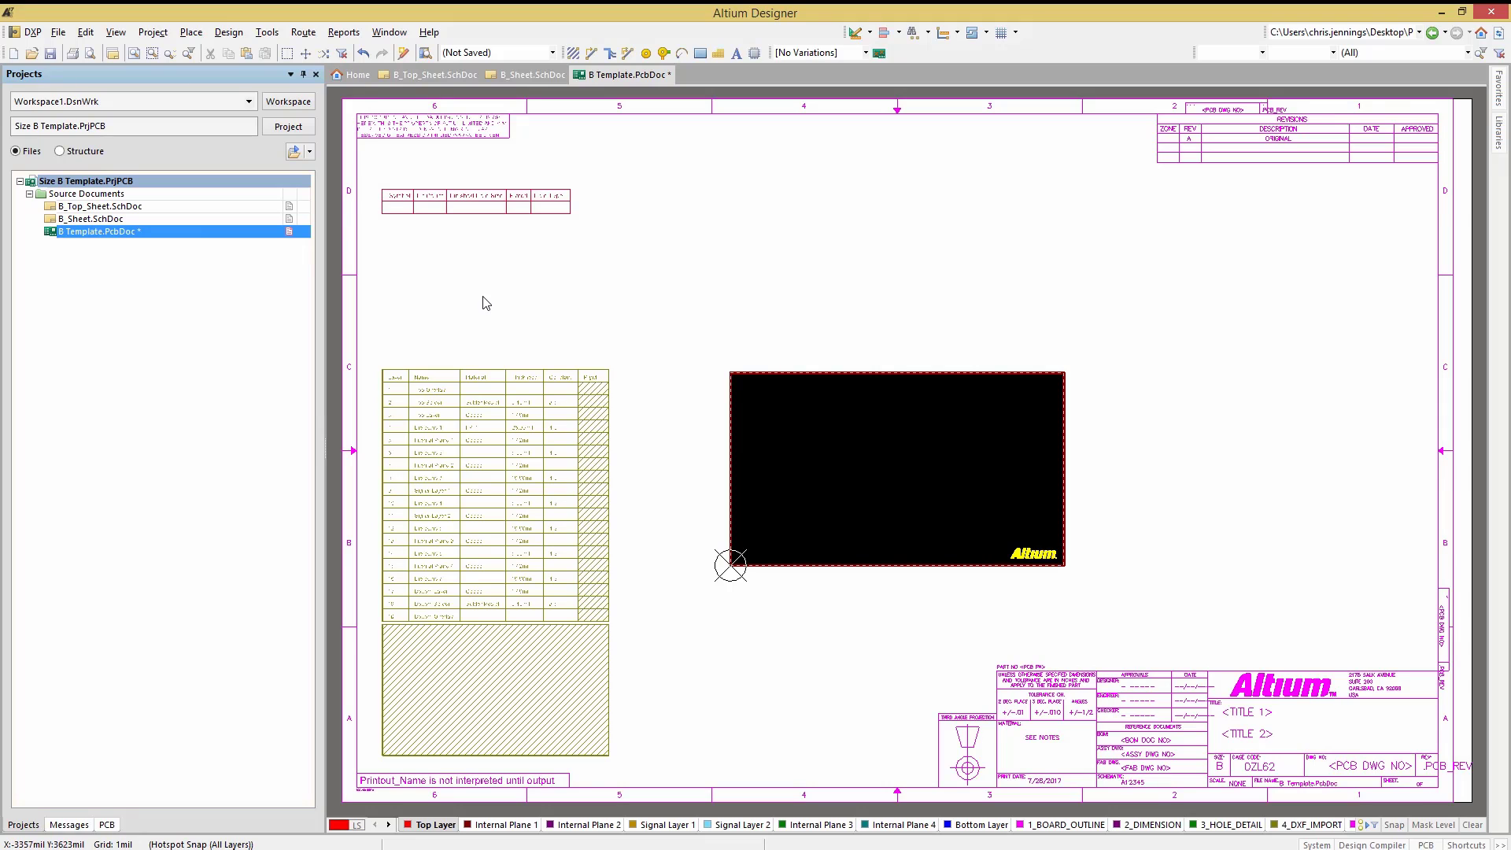
Place the string 'Text on Board outline layer' on 1_BOARD_OUTLINE near the sheet's top.
click(191, 32)
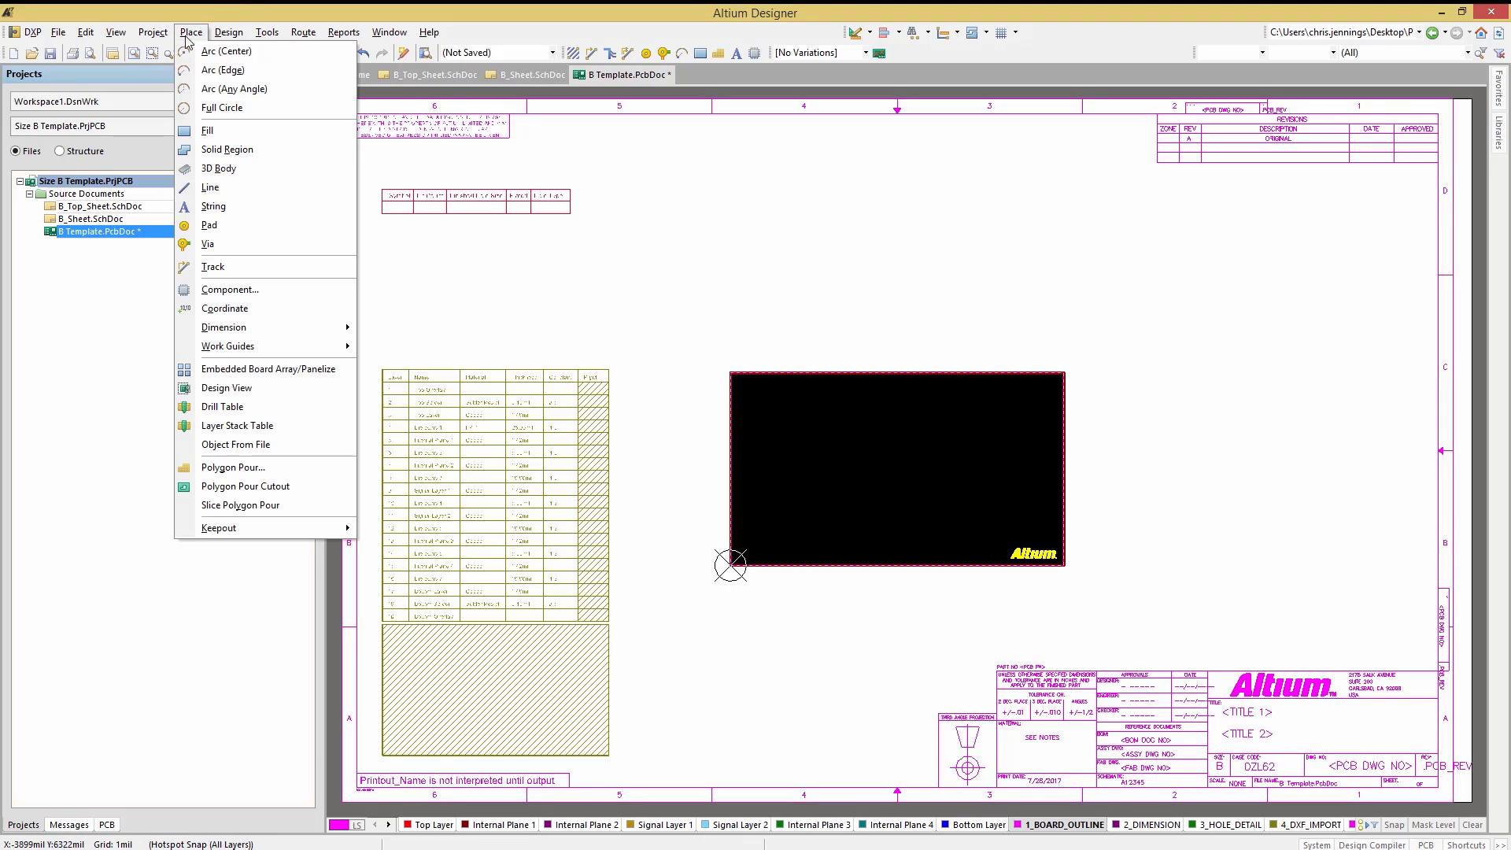
click(214, 207)
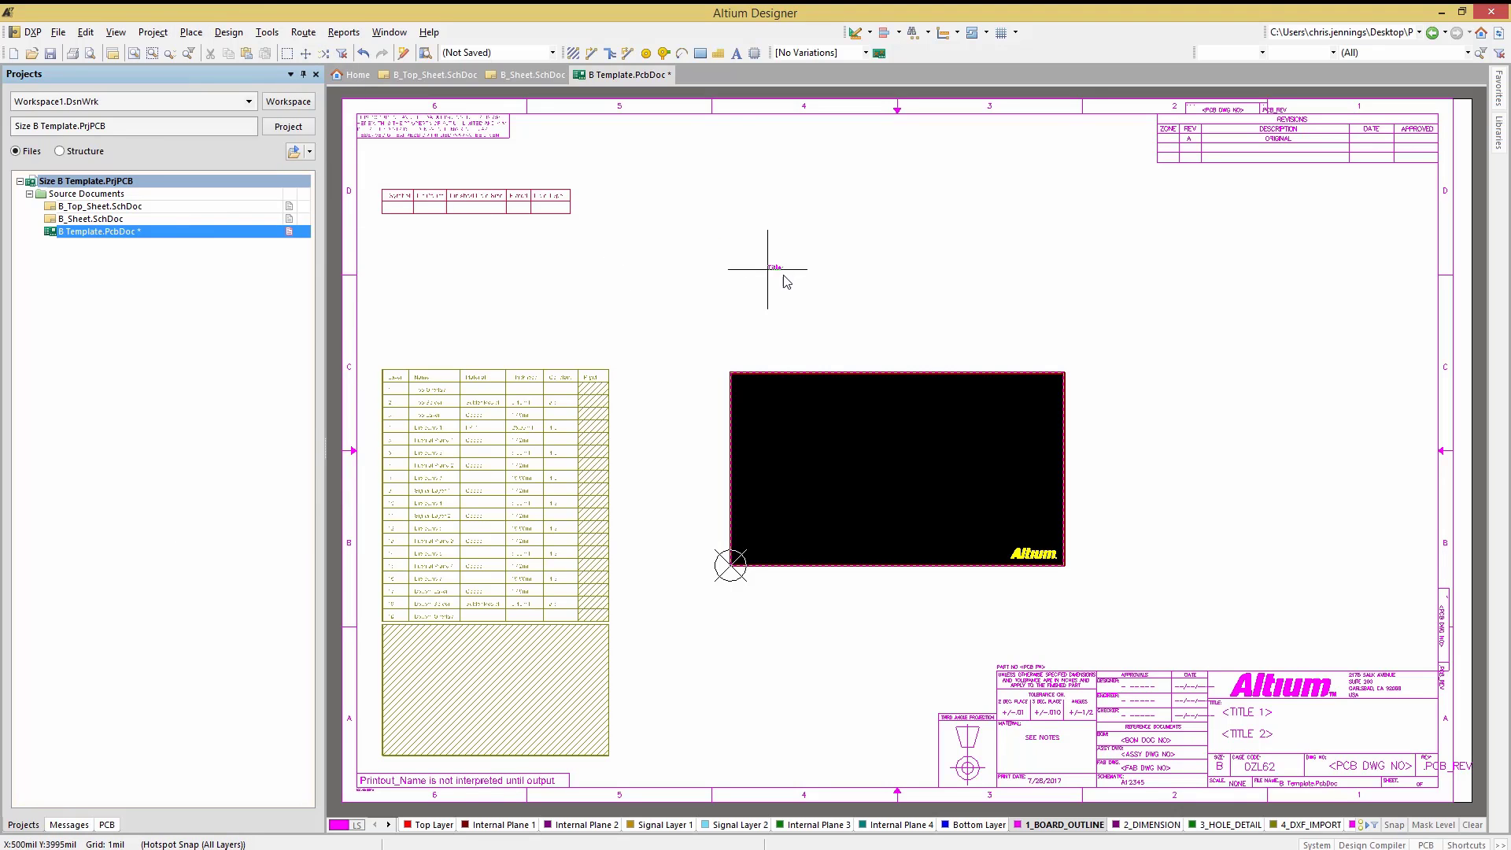
key(Tab)
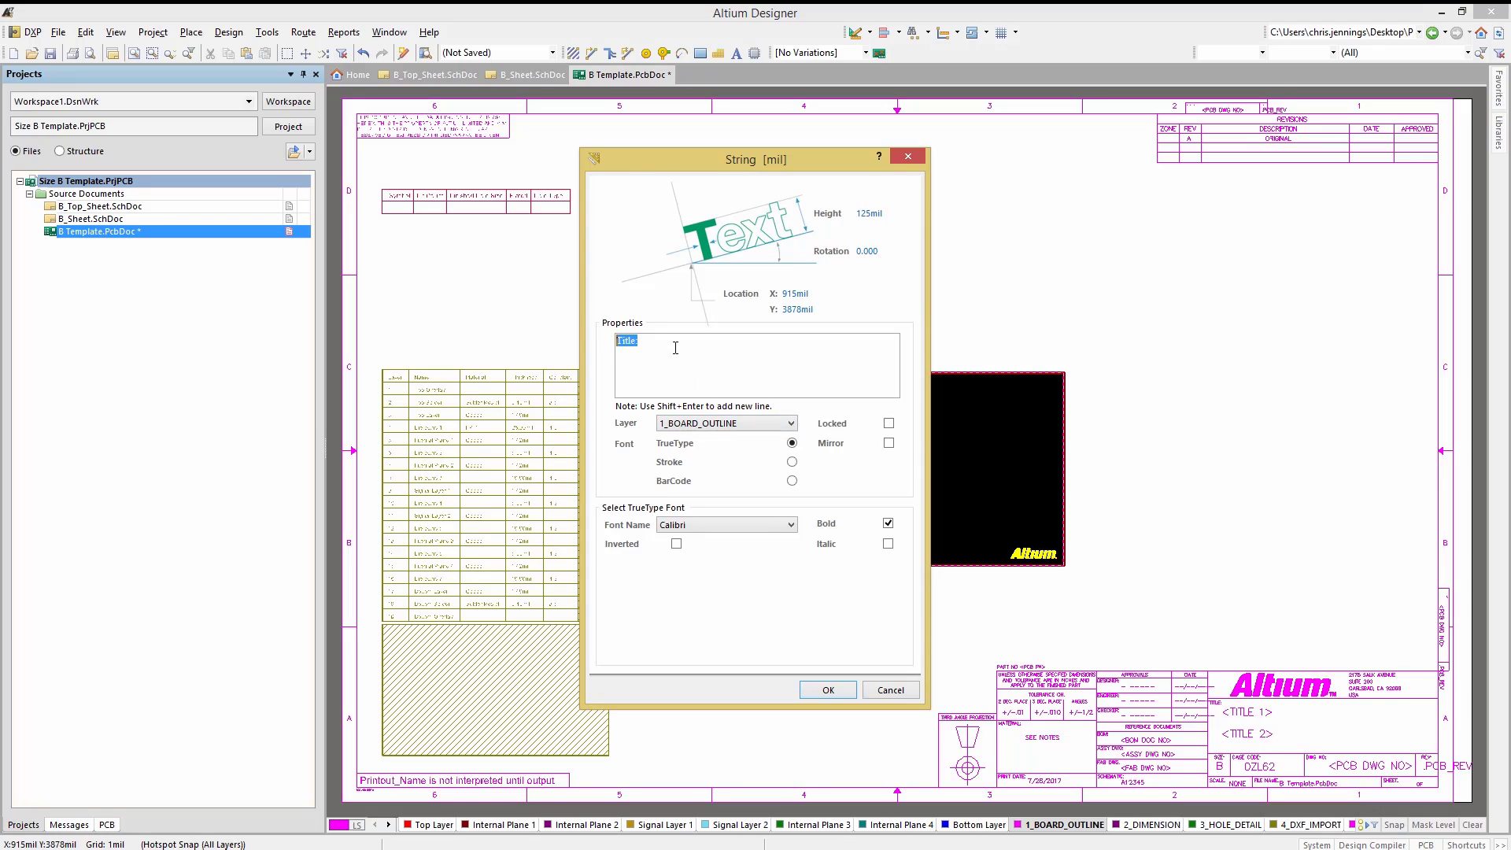
text(Text on Board outline layer)
click(826, 691)
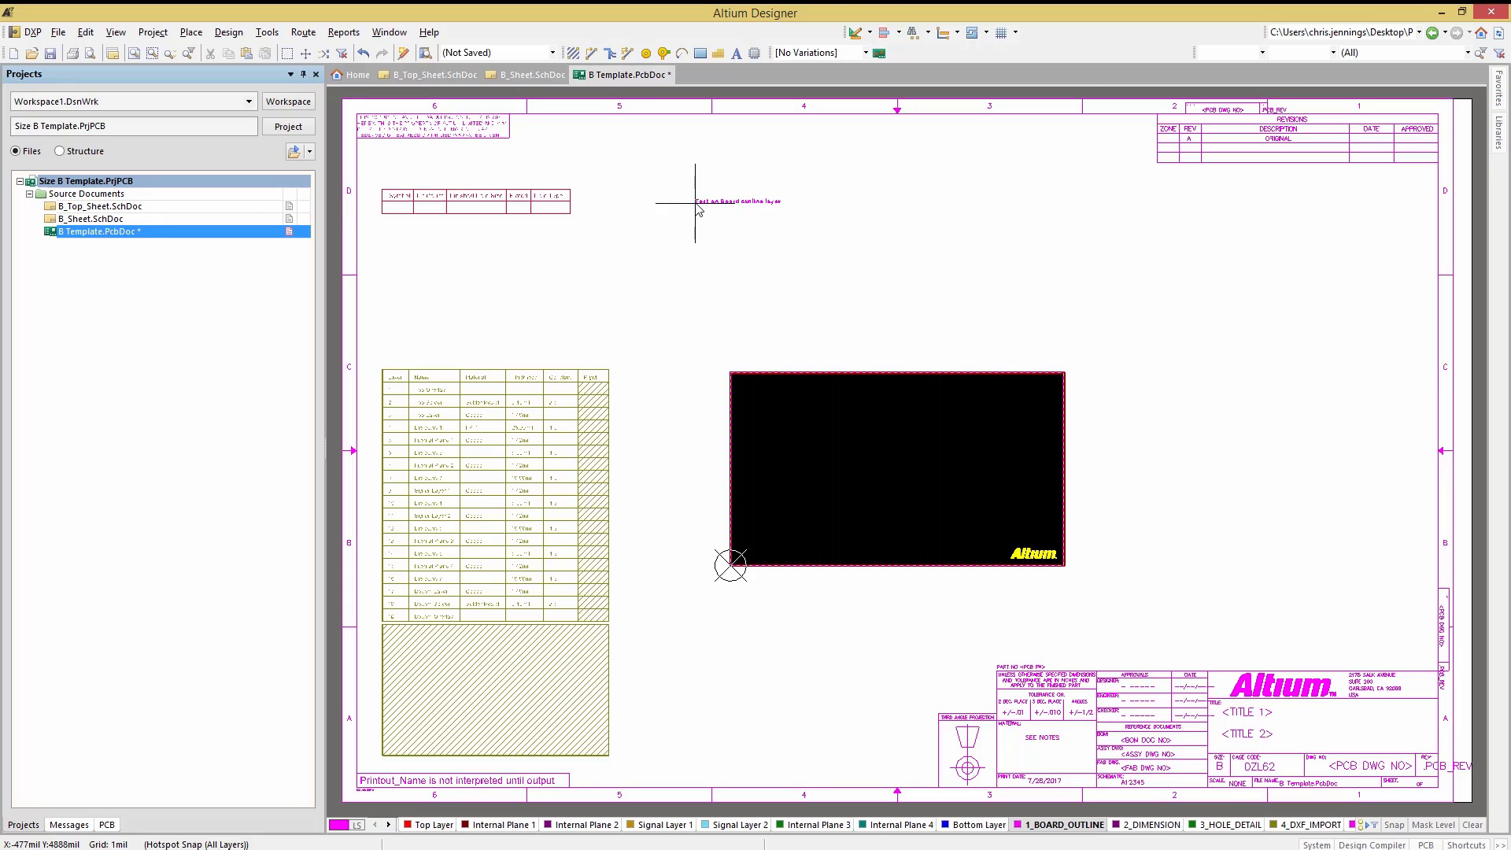
click(696, 204)
right_click(679, 257)
Rename Top Layer to 'Top Signal Layer' in the Layer Stack Manager.
click(227, 36)
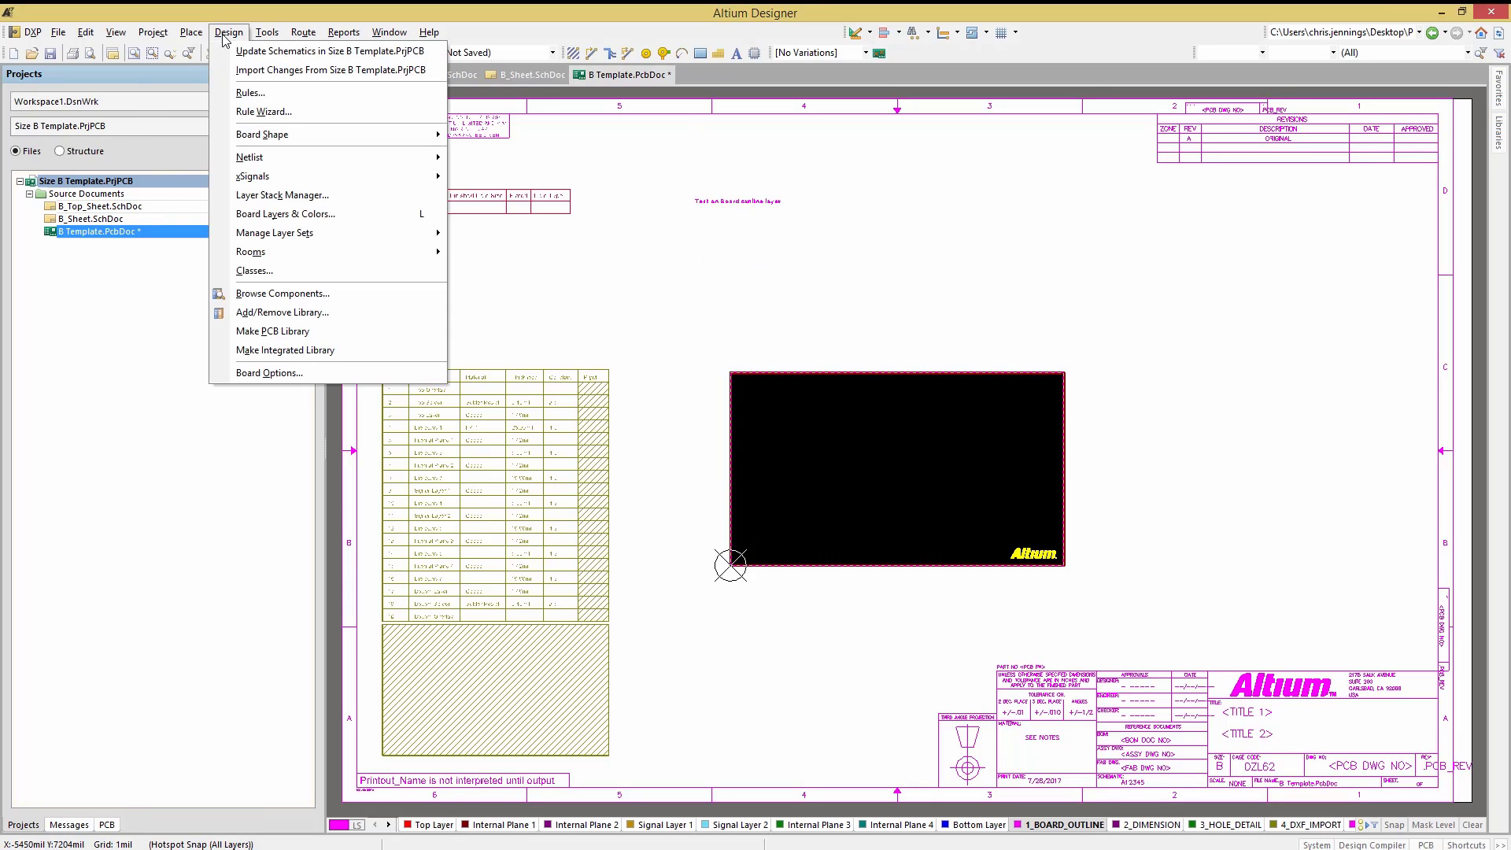
click(279, 195)
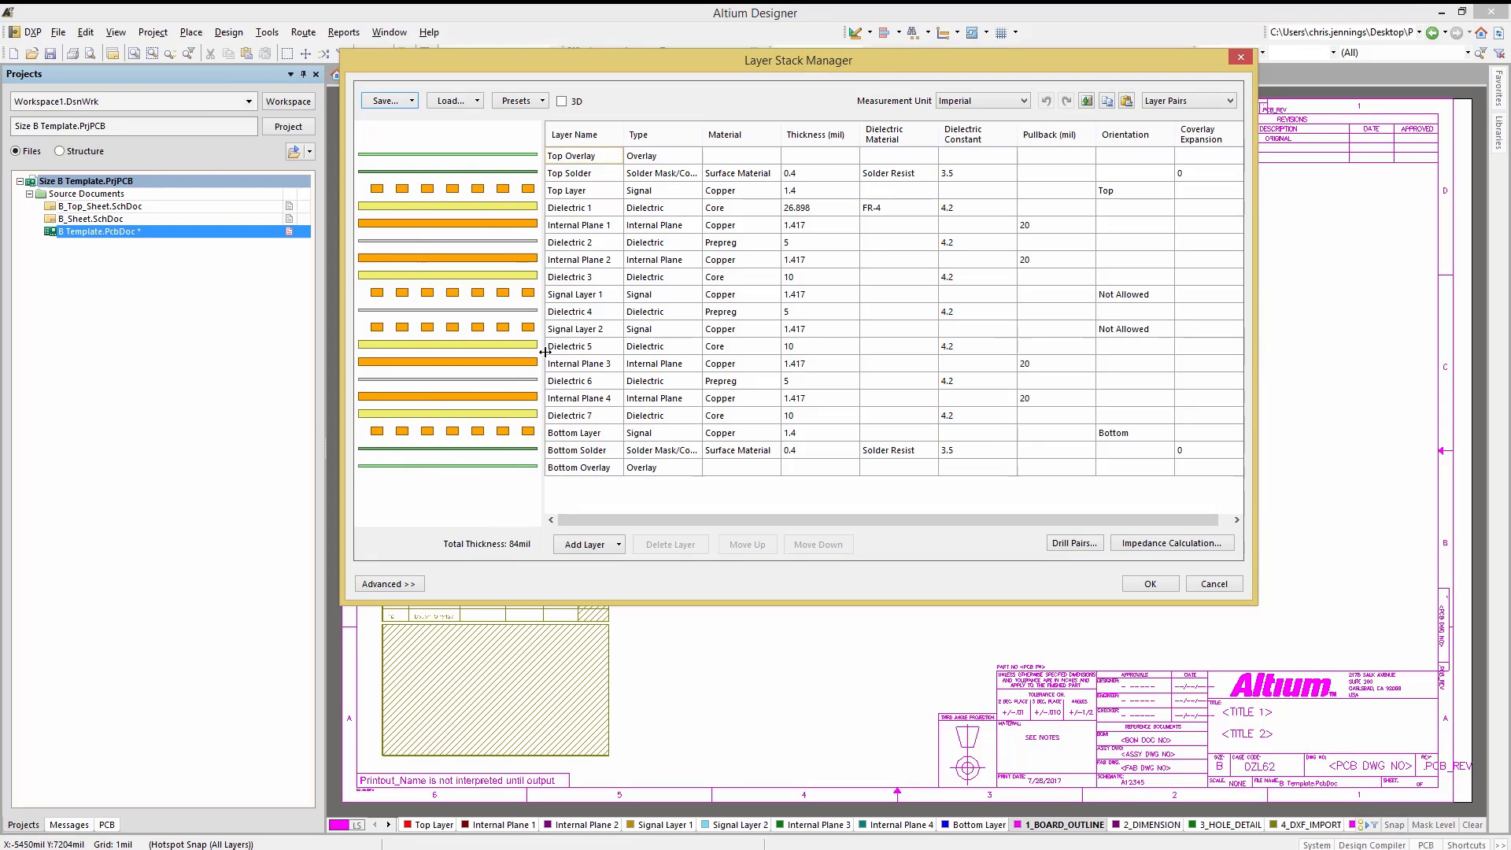
click(593, 192)
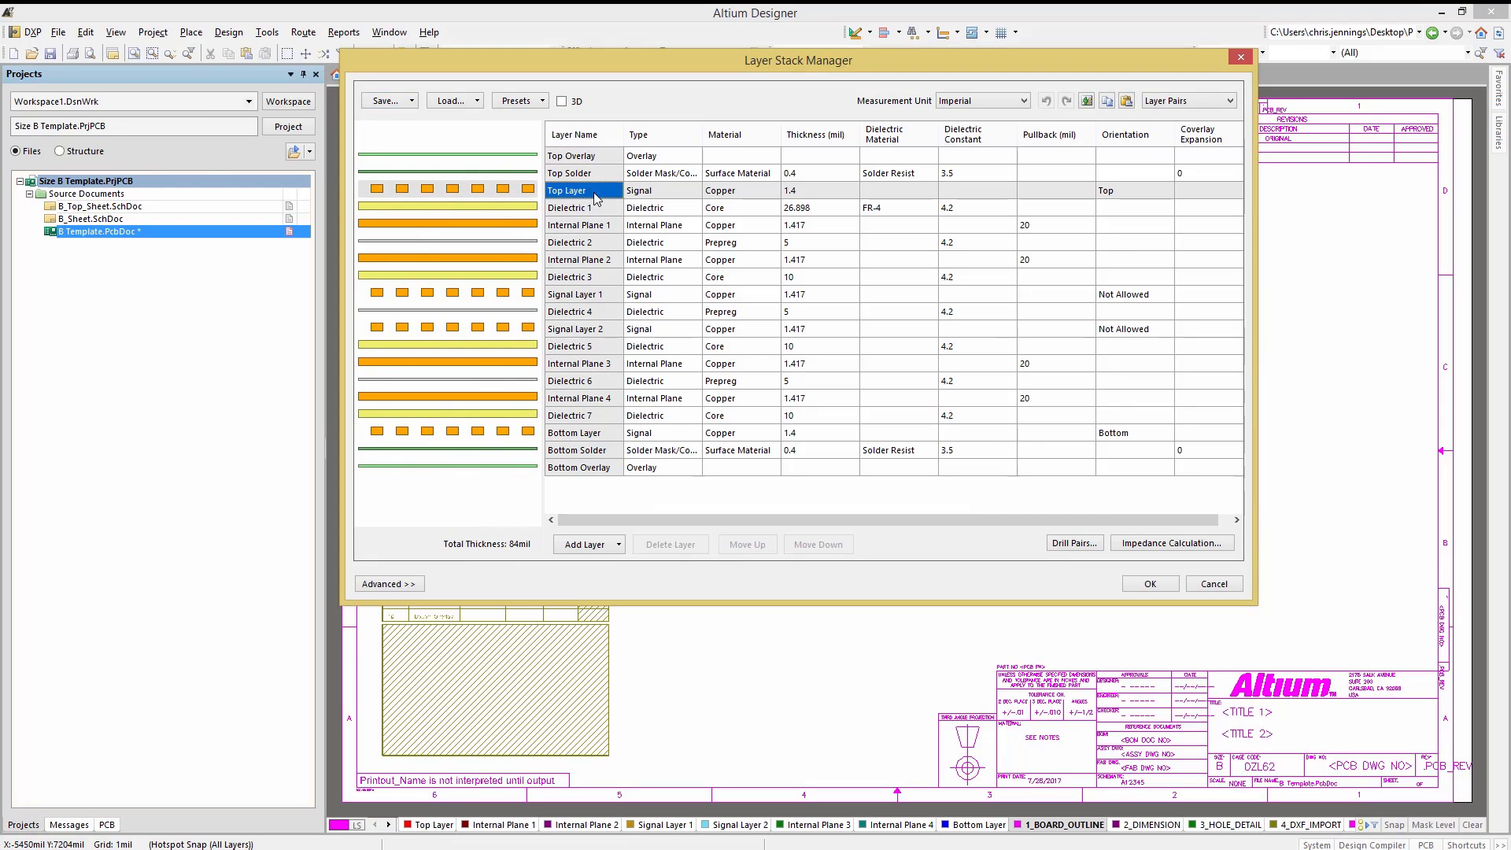
click(595, 193)
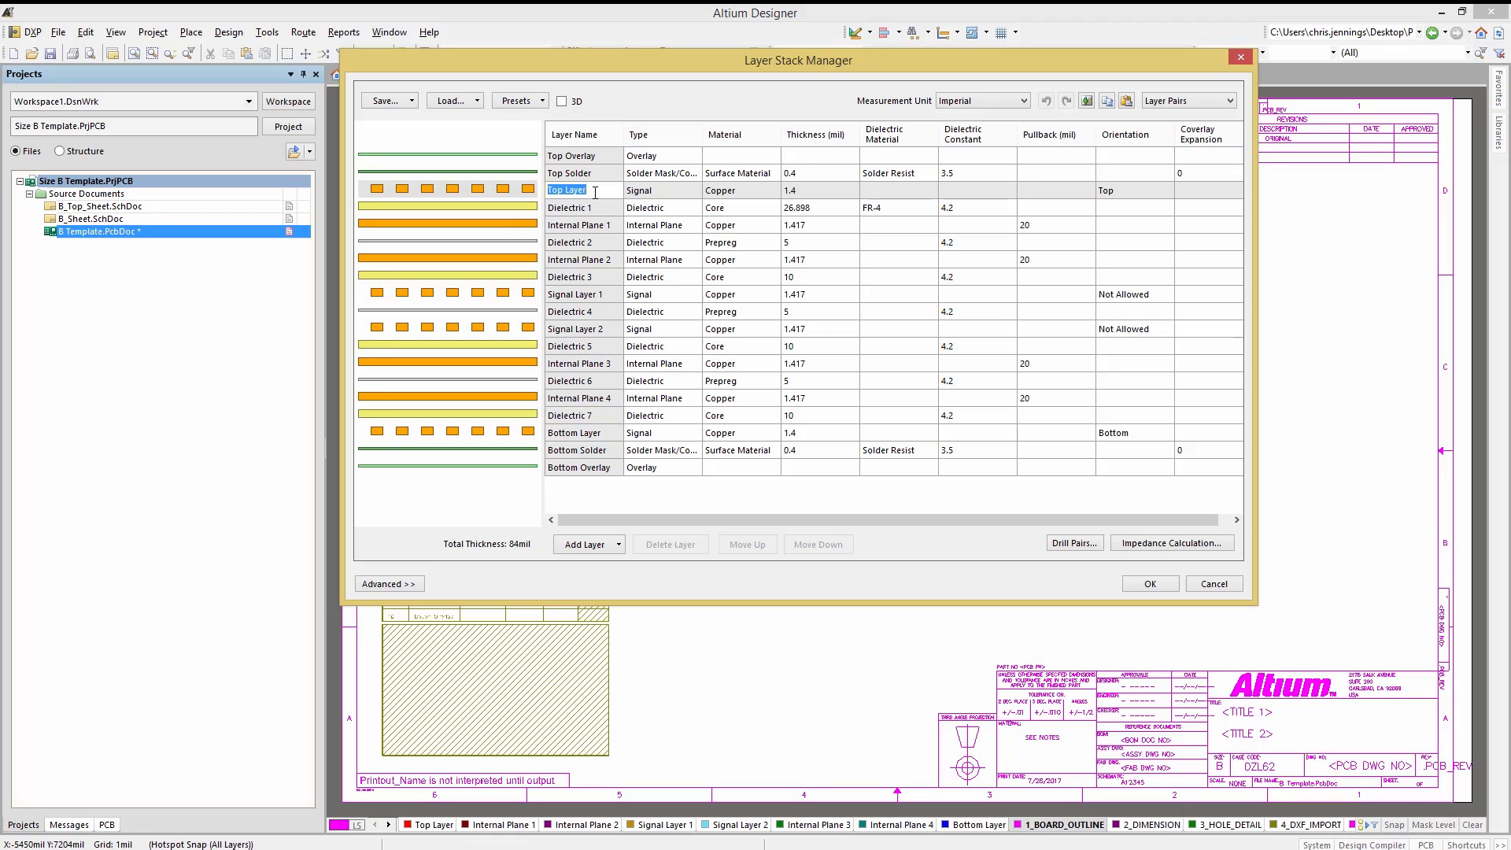
text(Top)
click(1150, 583)
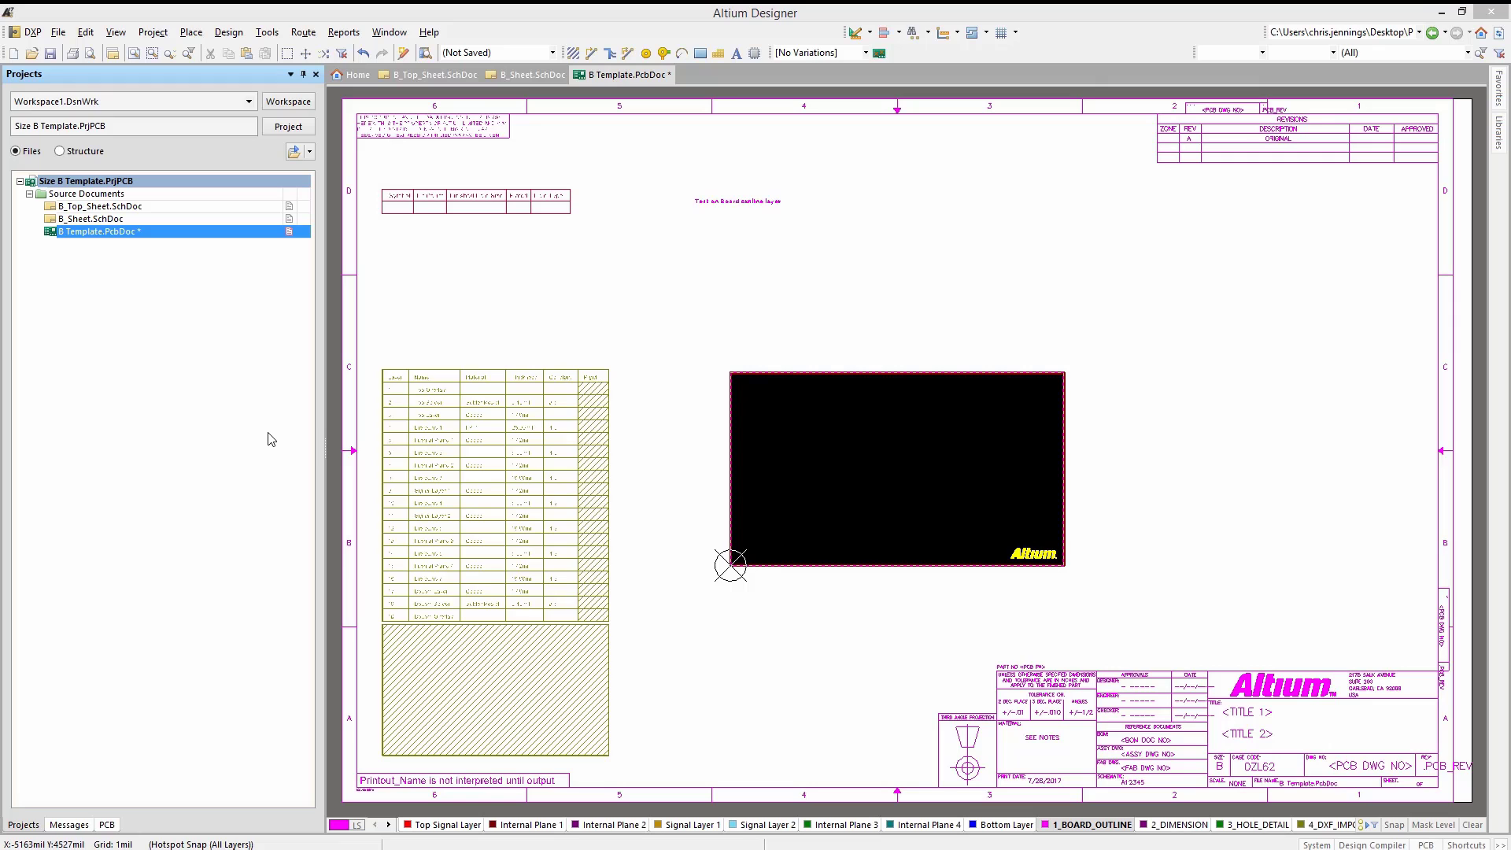
In Project Options, add parameter MyProjectParameter with value Empty.
right_click(105, 181)
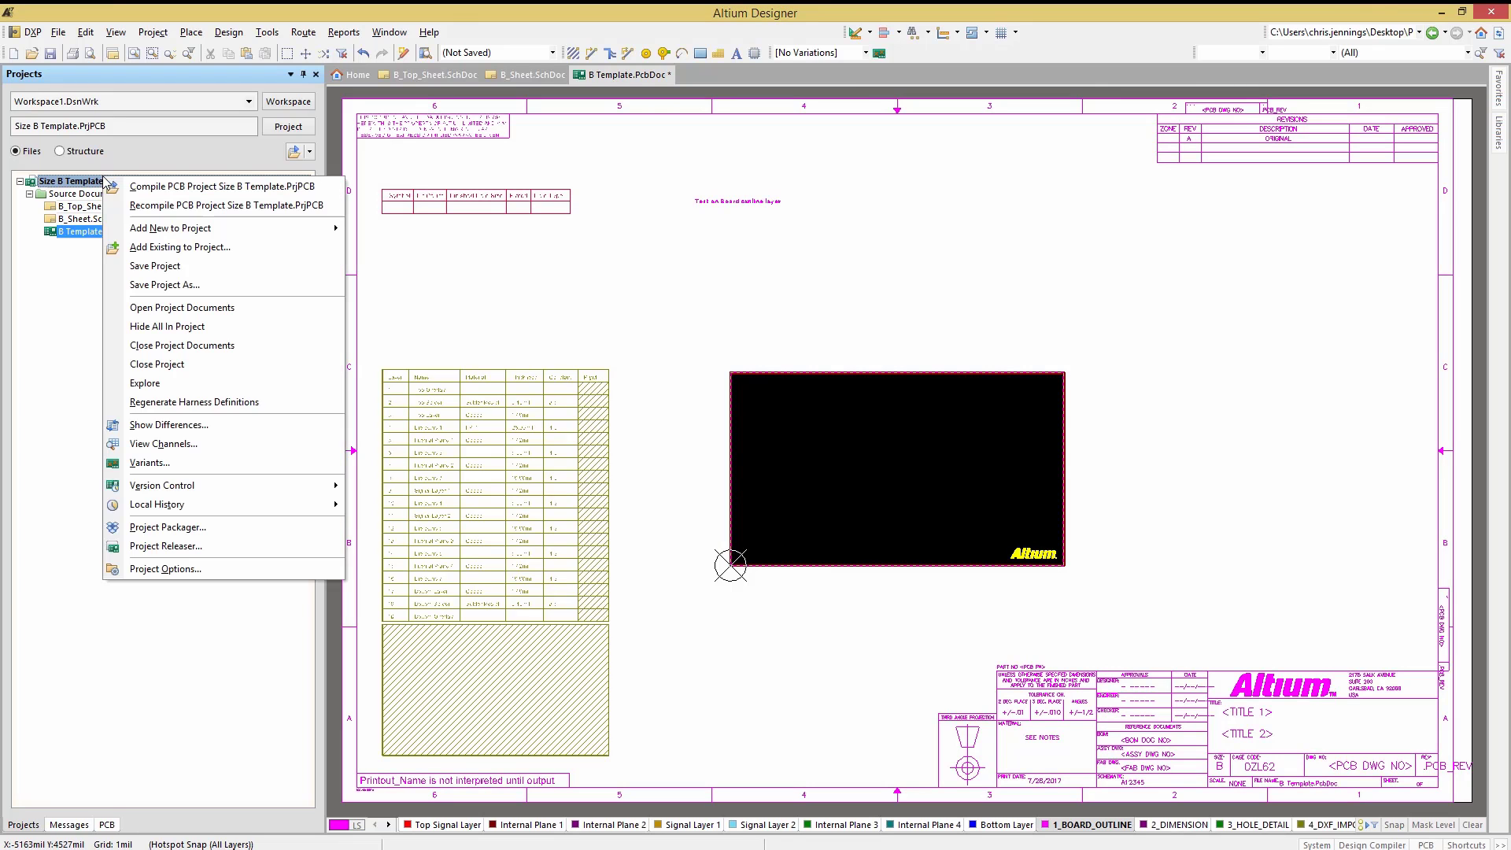
click(194, 569)
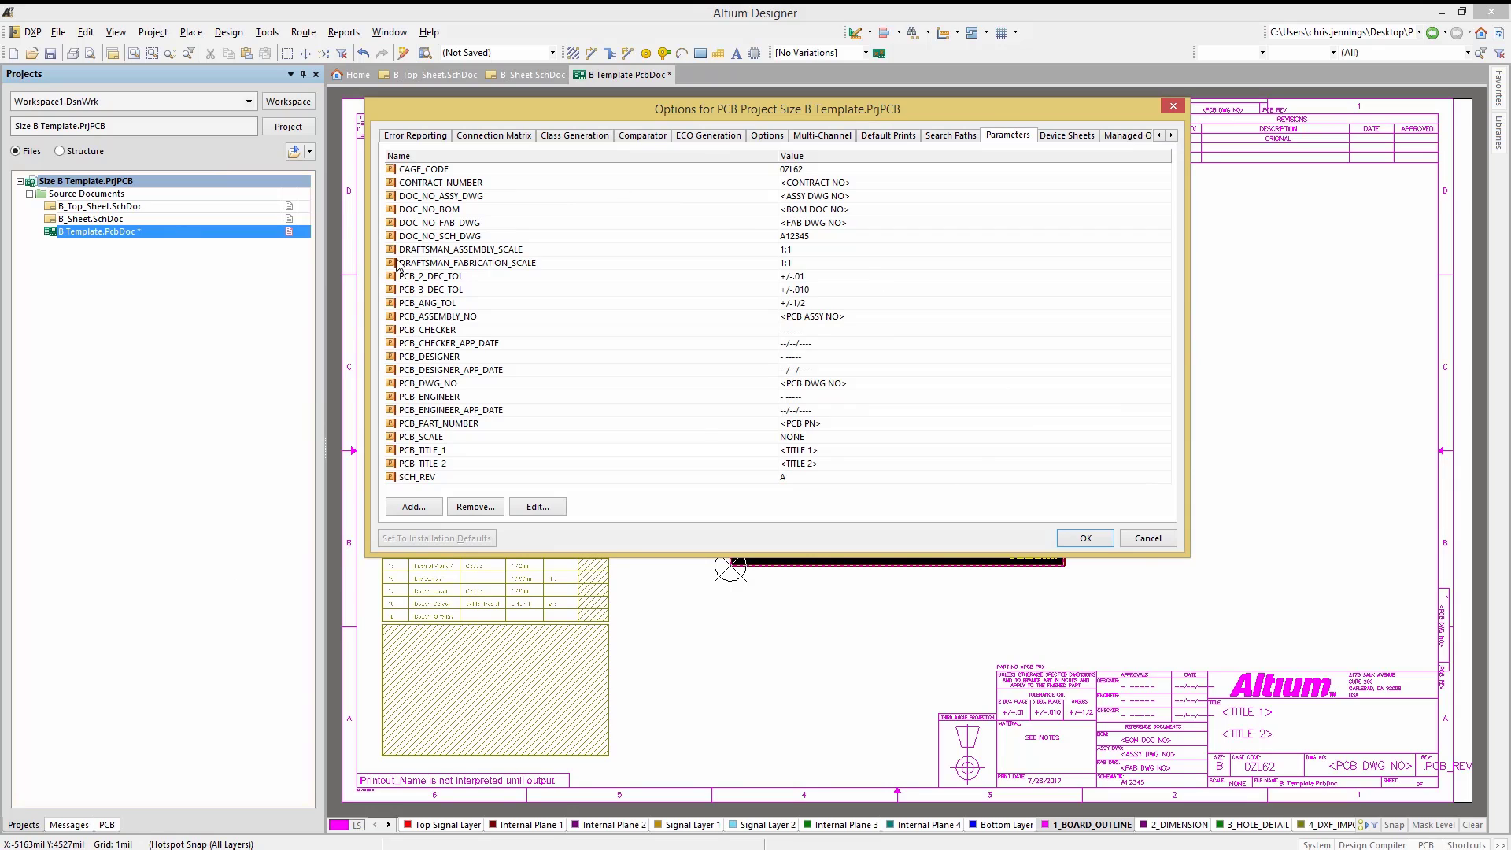
click(414, 508)
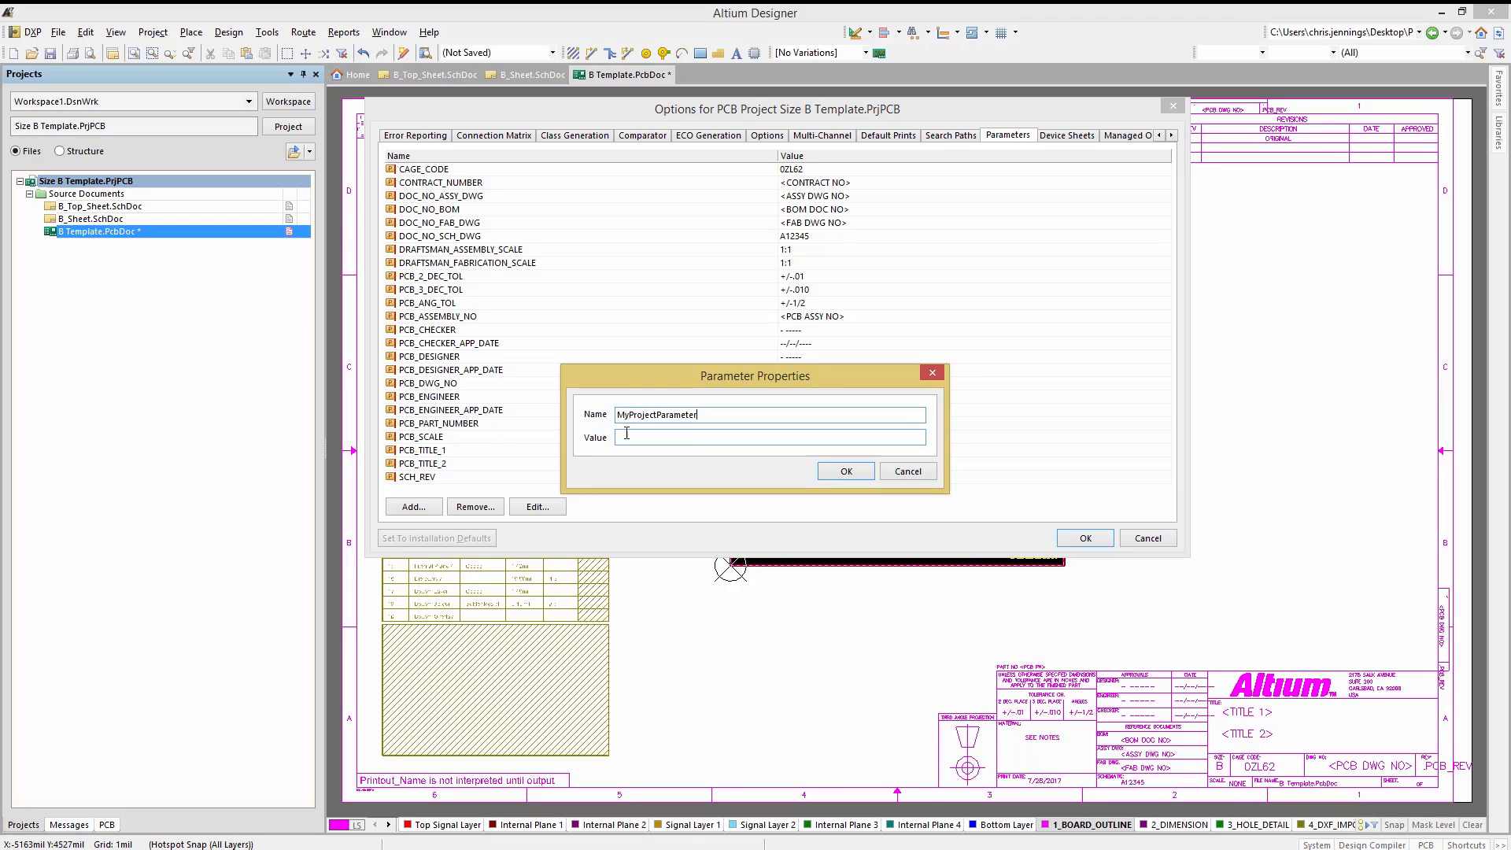
click(627, 435)
text(Empty)
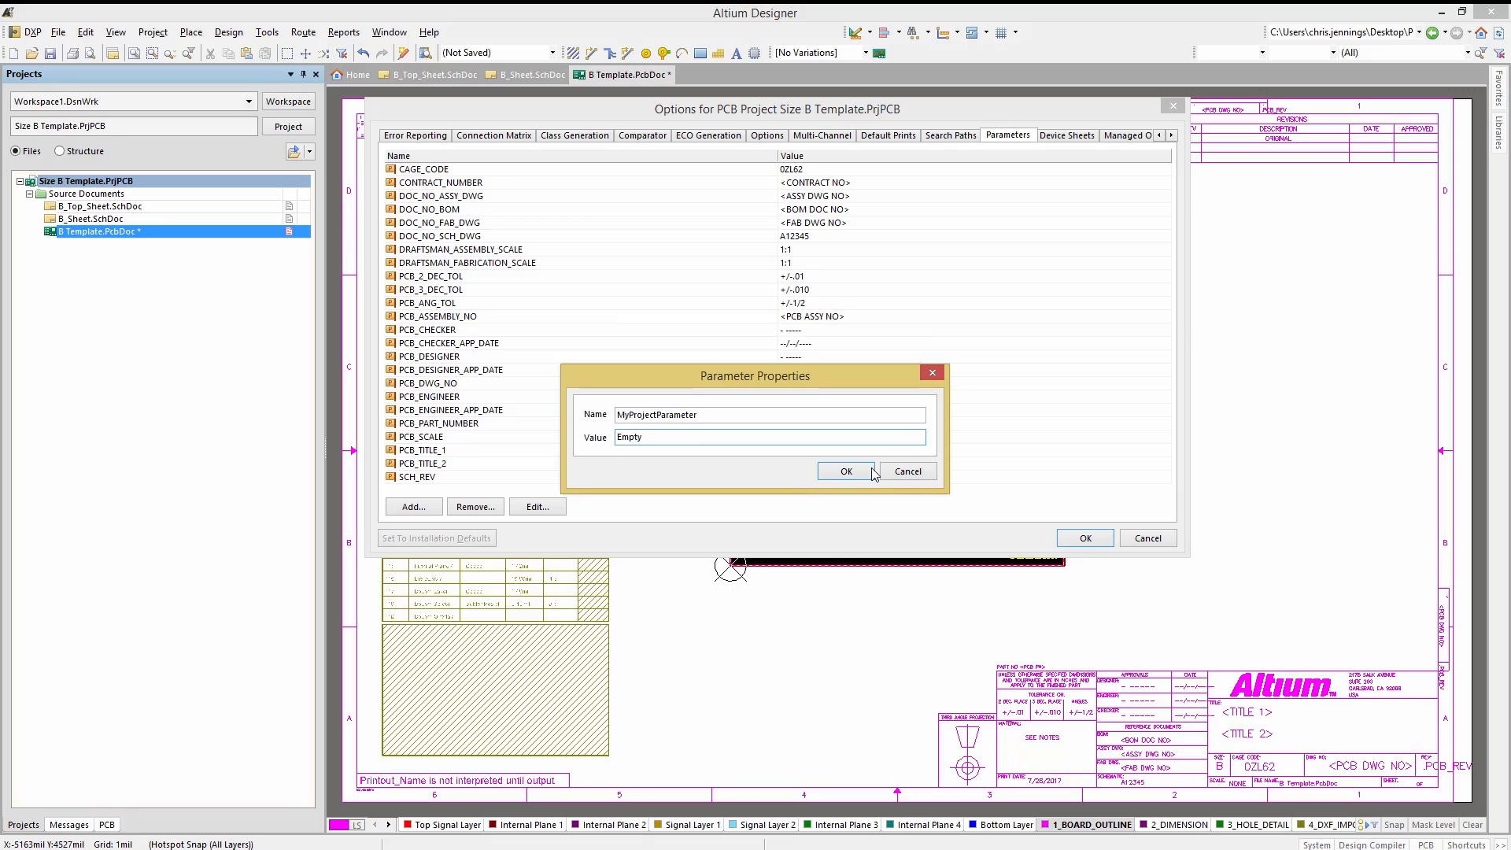
click(844, 470)
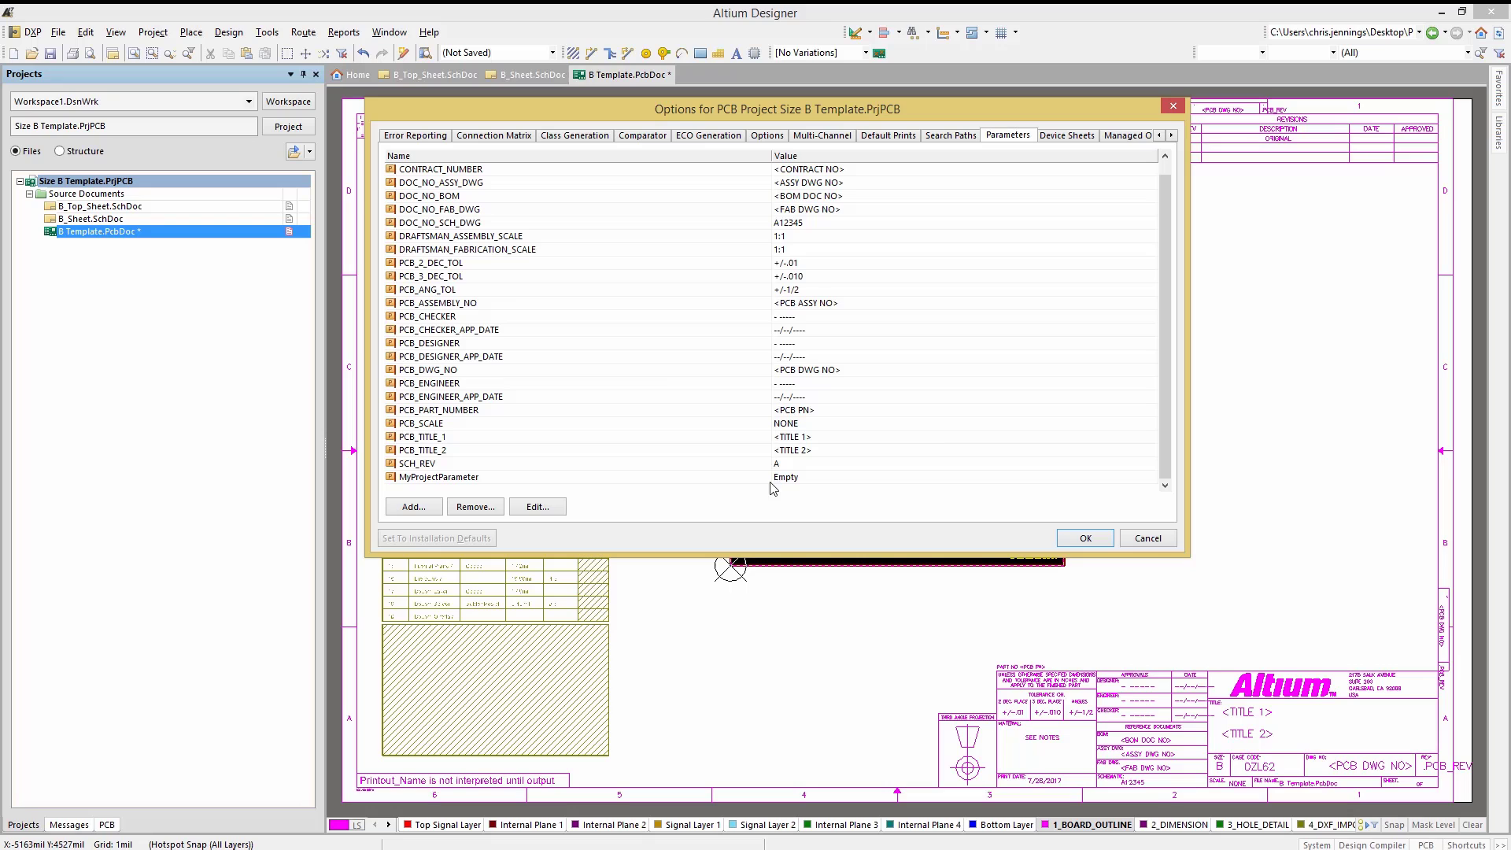
click(1085, 538)
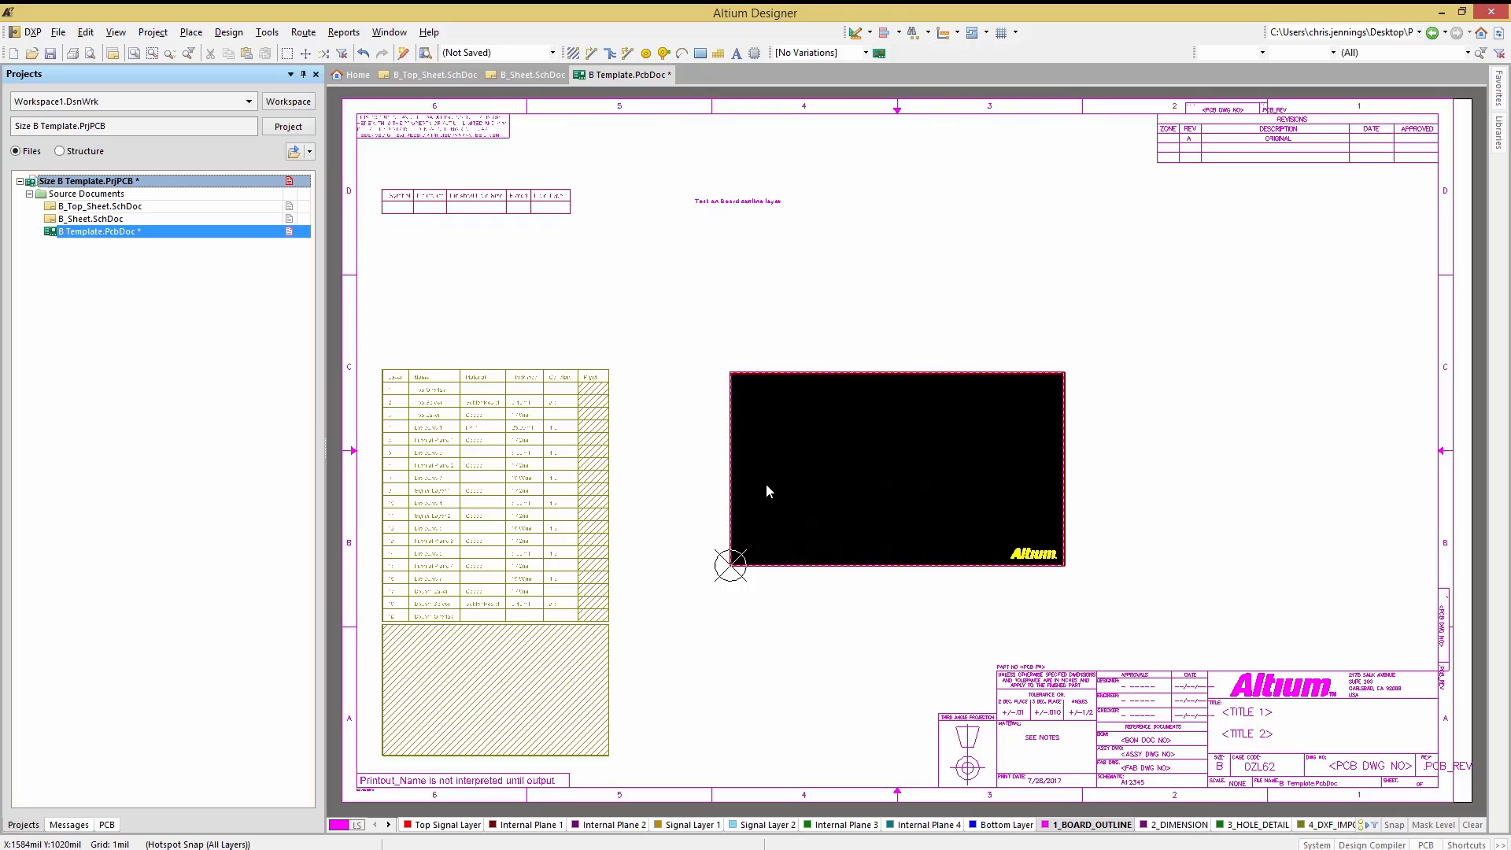
Review the Draftsman template settings in the application Preferences.
click(34, 35)
click(63, 92)
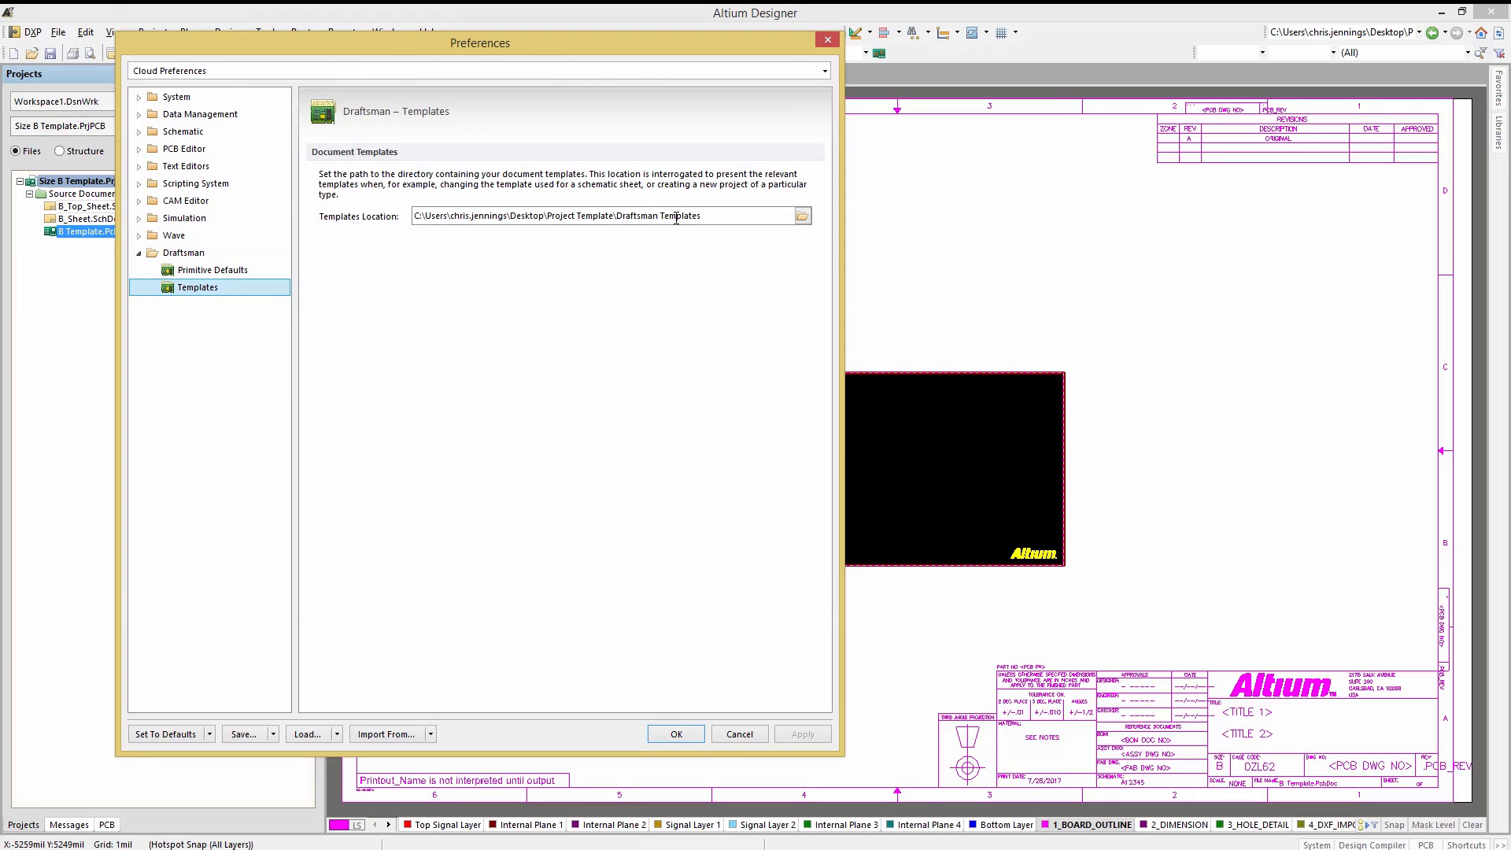
click(682, 732)
Add a Draftsman document to the Size B Template project using the SIZE_B_ASSEMBLY template.
right_click(87, 181)
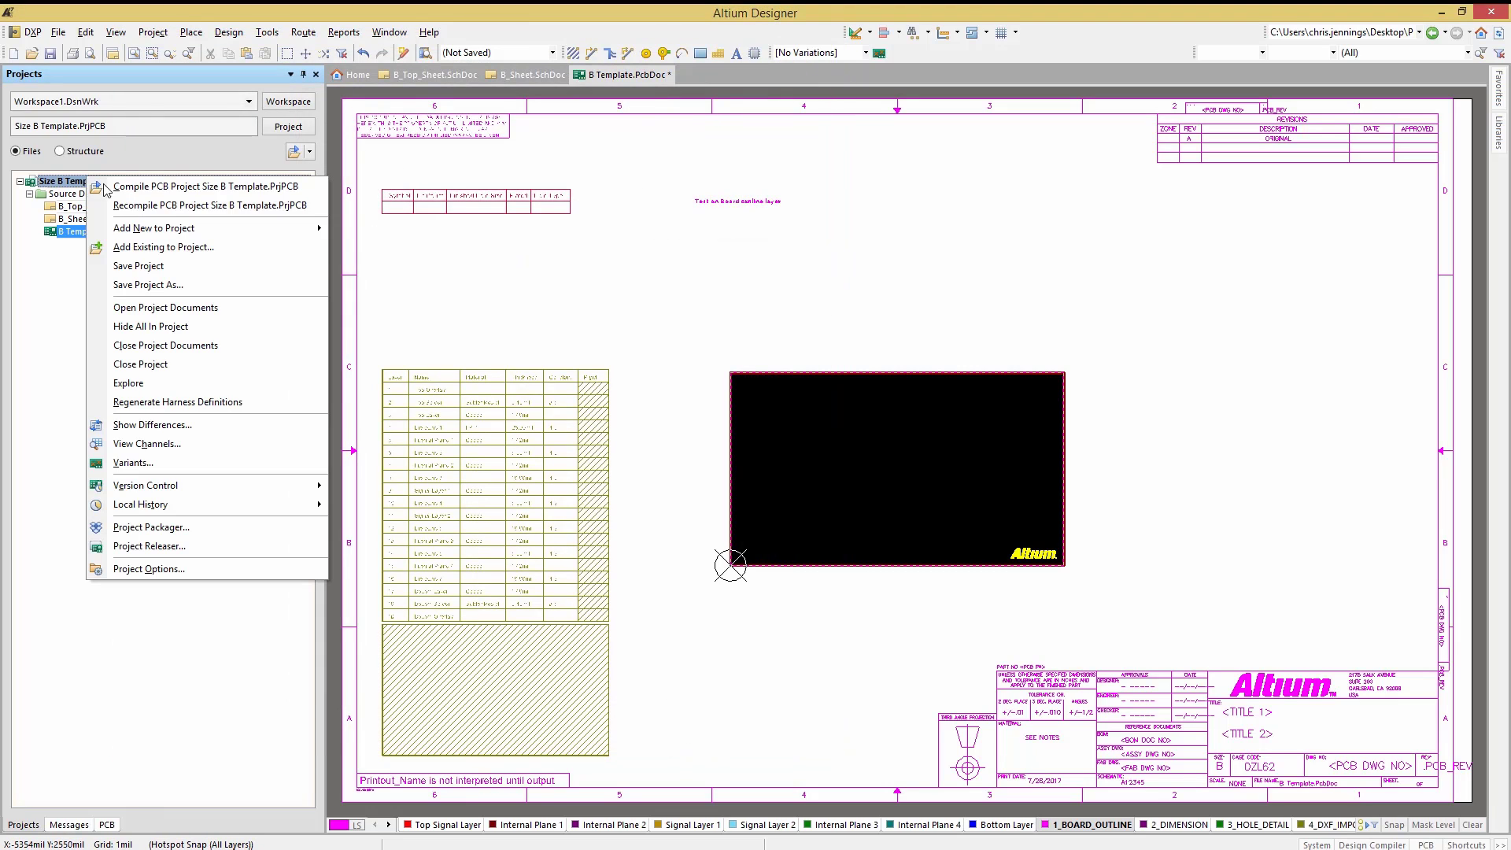
mouse_move(135, 229)
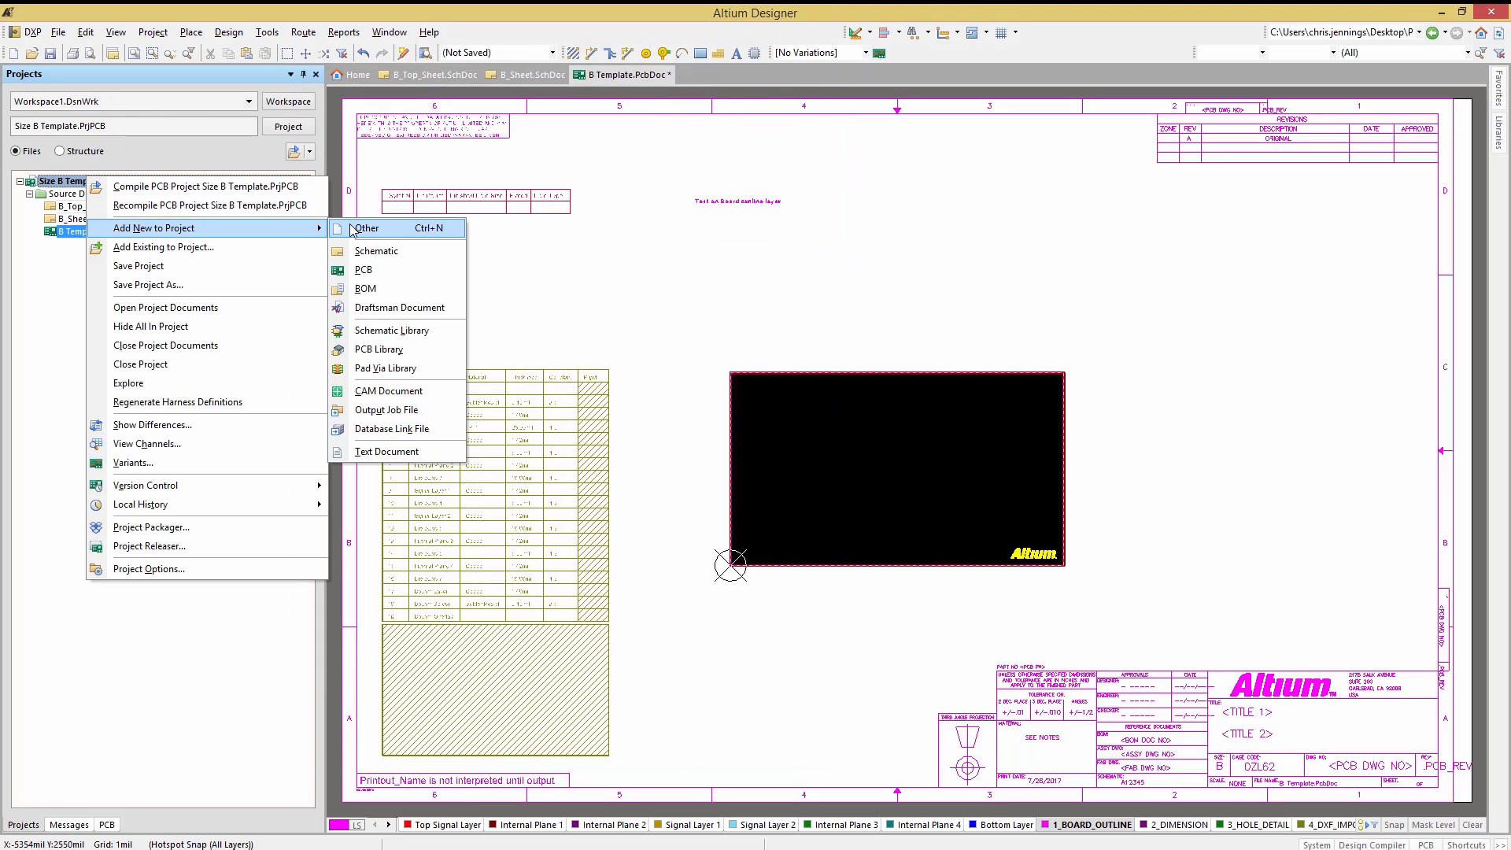
click(376, 309)
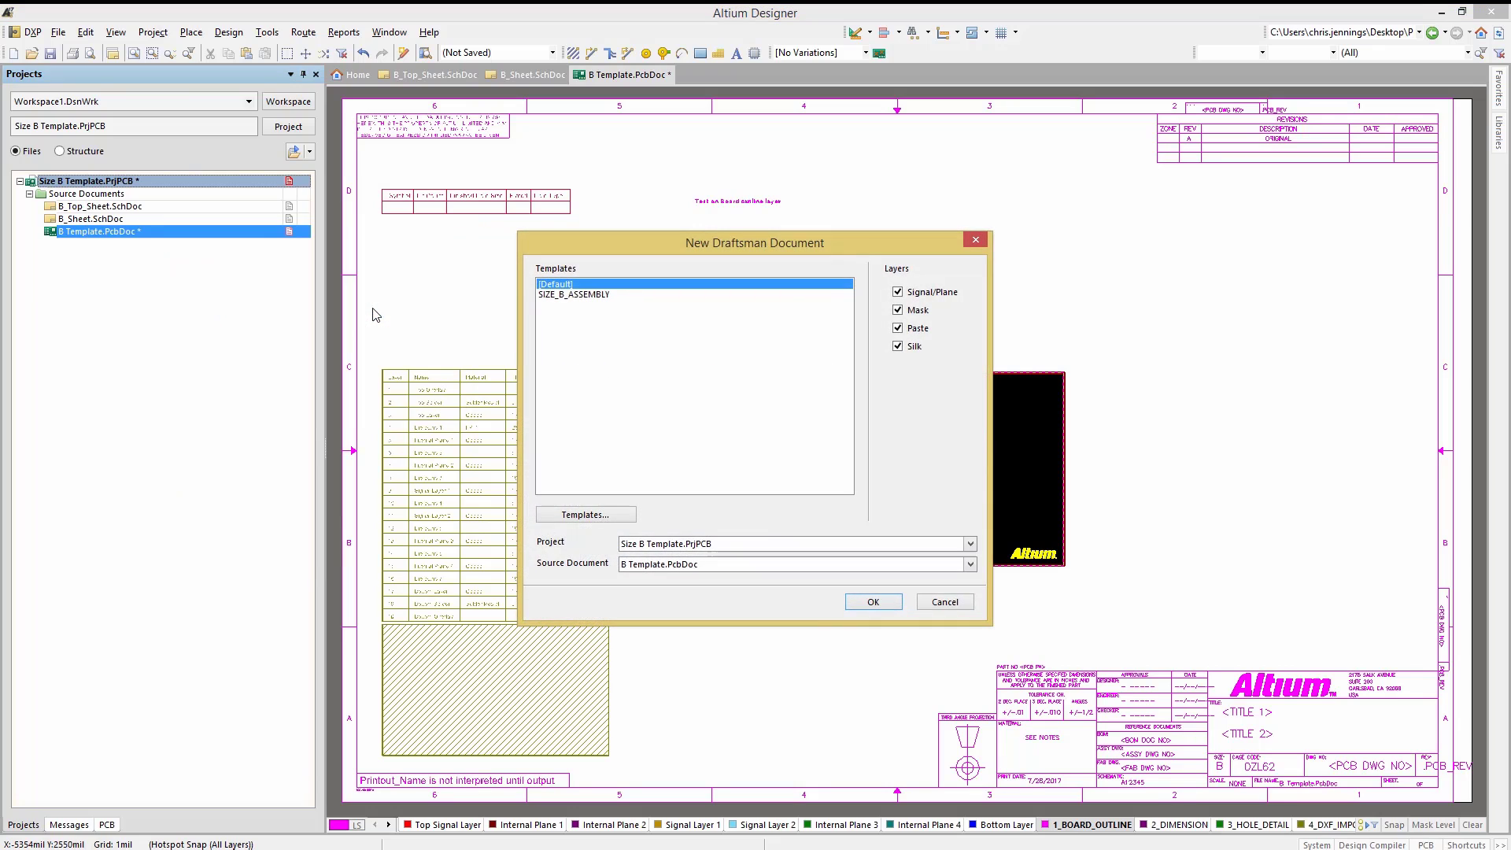
click(576, 296)
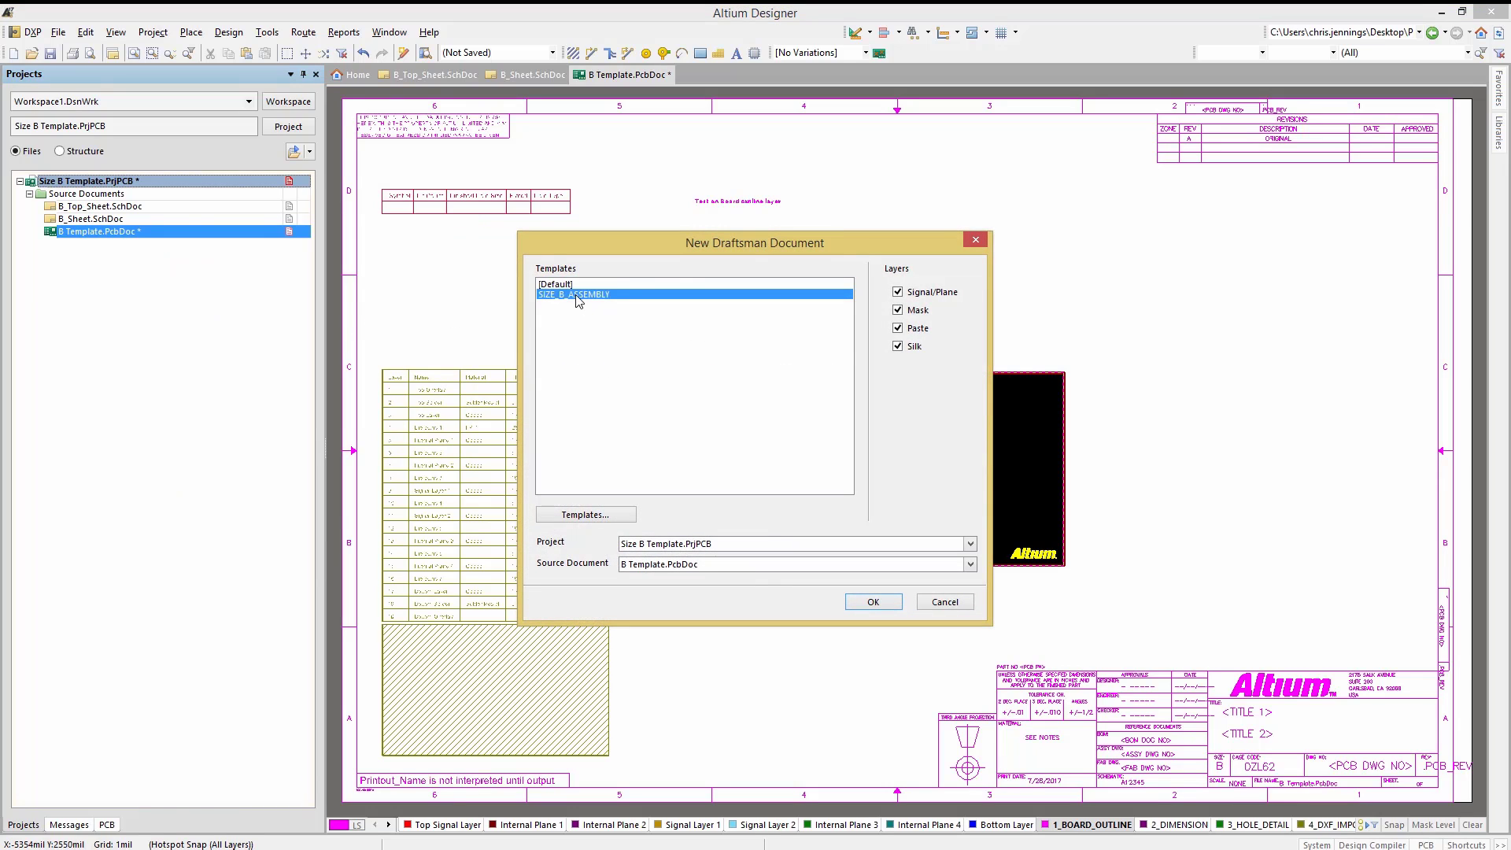
click(874, 602)
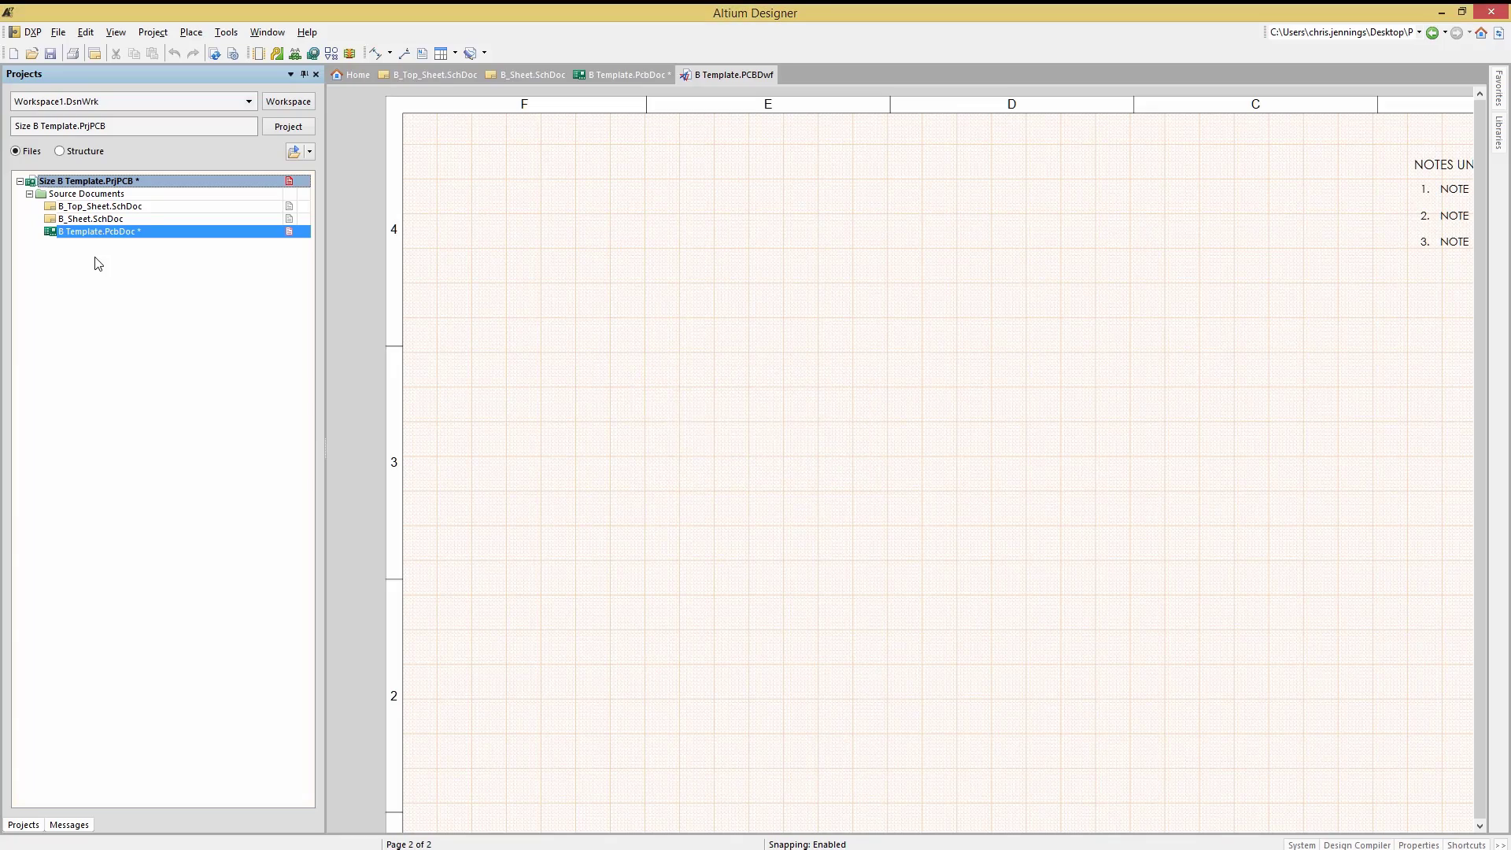
scroll(666, 395, down, 5)
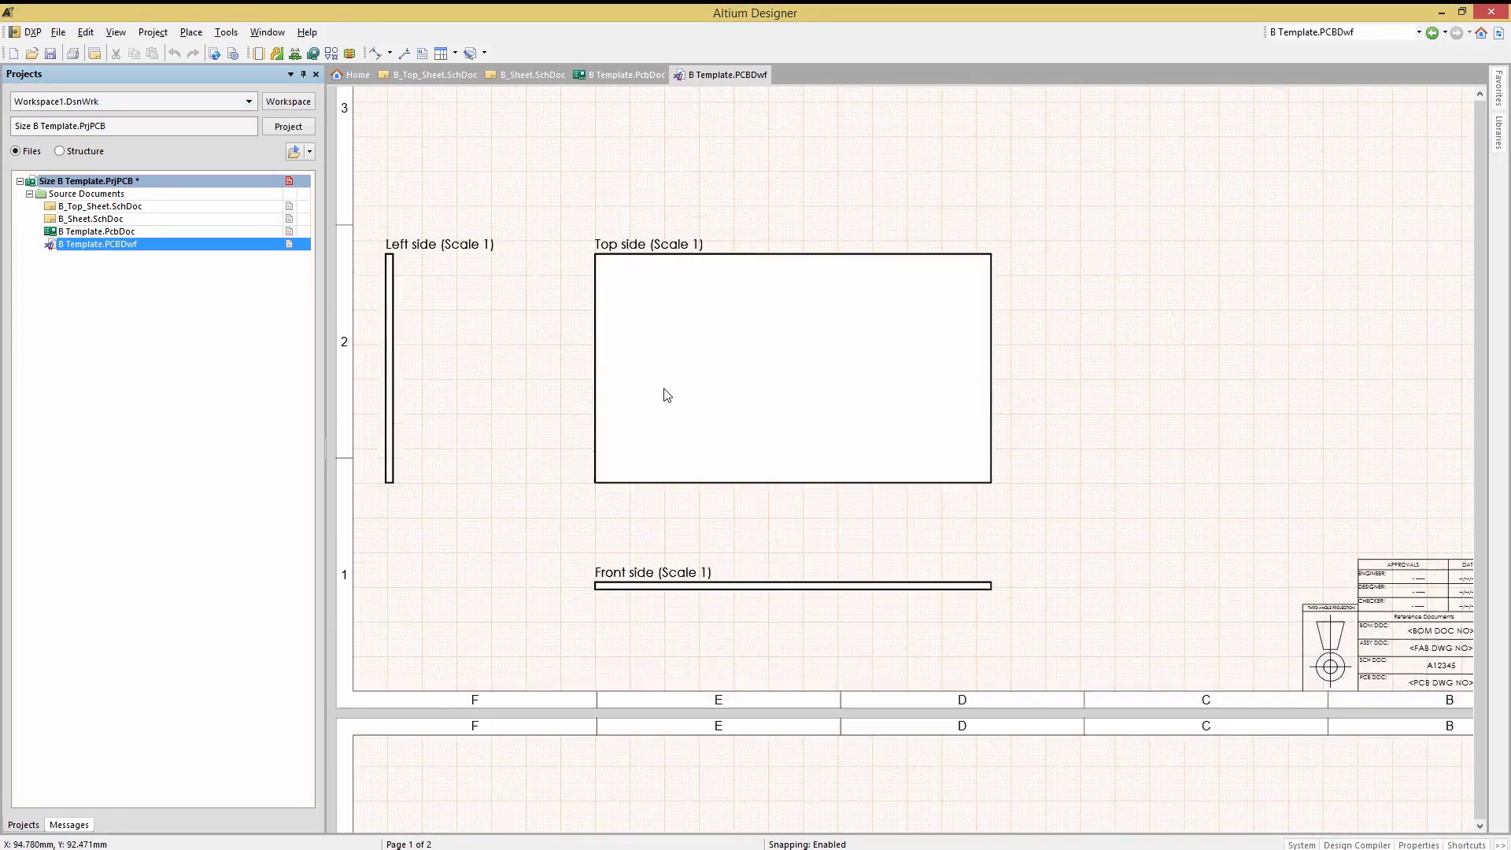
scroll(666, 395, down, 5)
scroll(659, 399, up, 5)
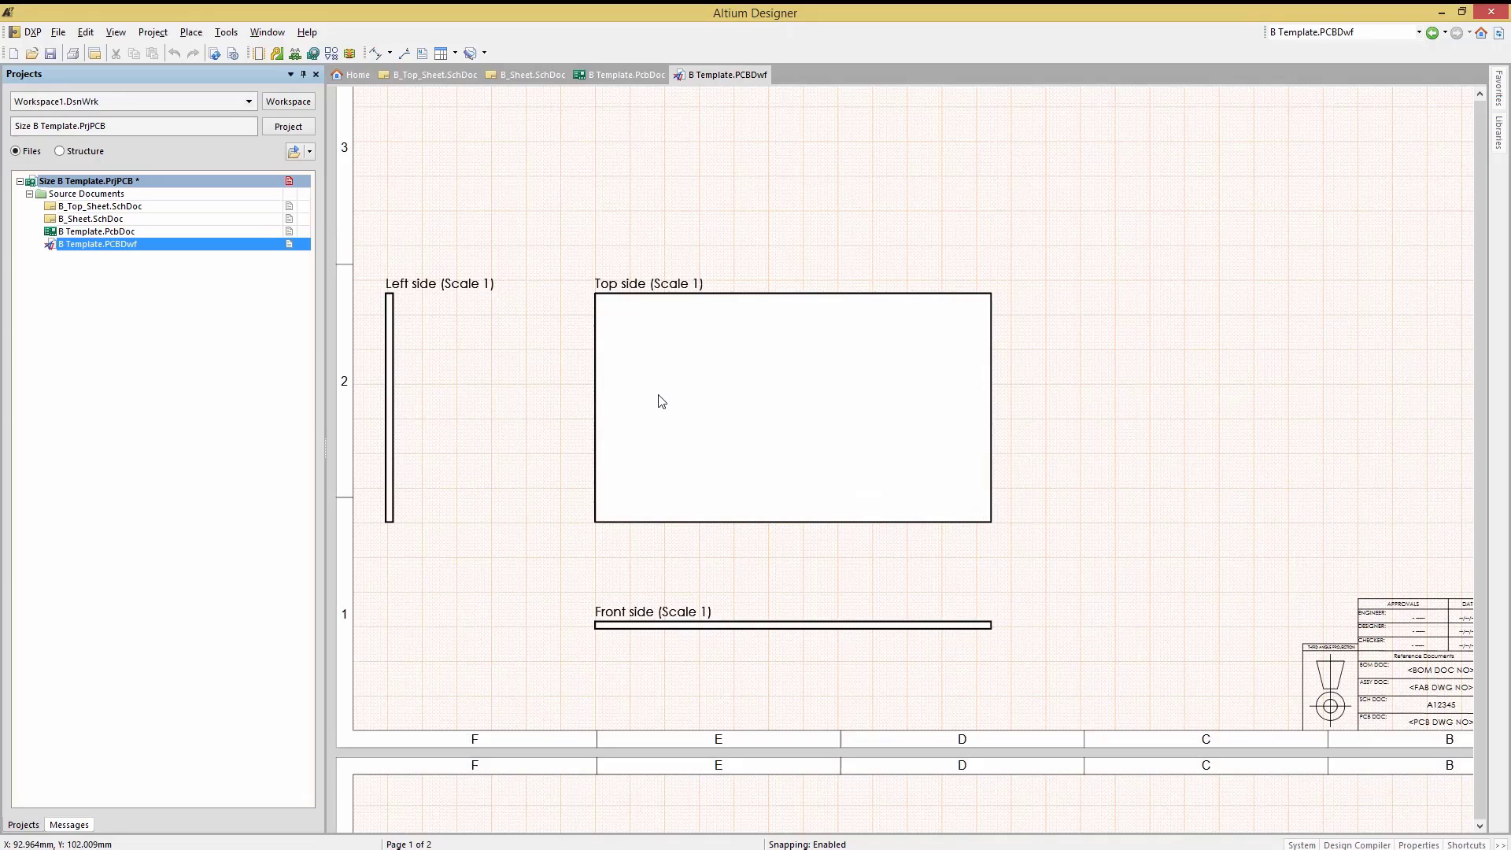
scroll(661, 401, up, 3)
scroll(660, 401, up, 1)
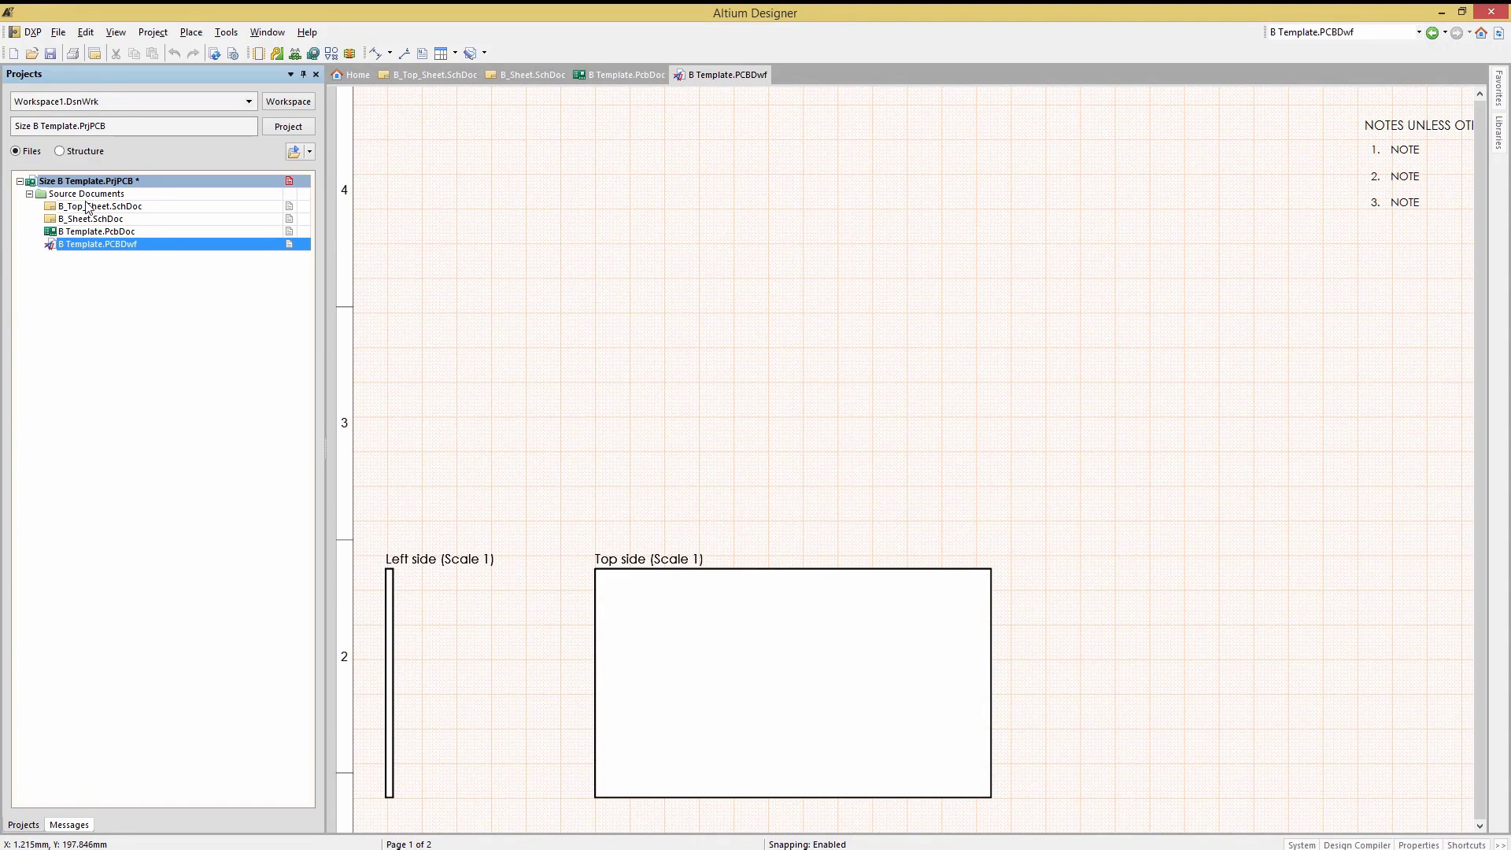
Add the existing Assembly, Documentation and Fabrication .OutJob files to the project.
right_click(39, 176)
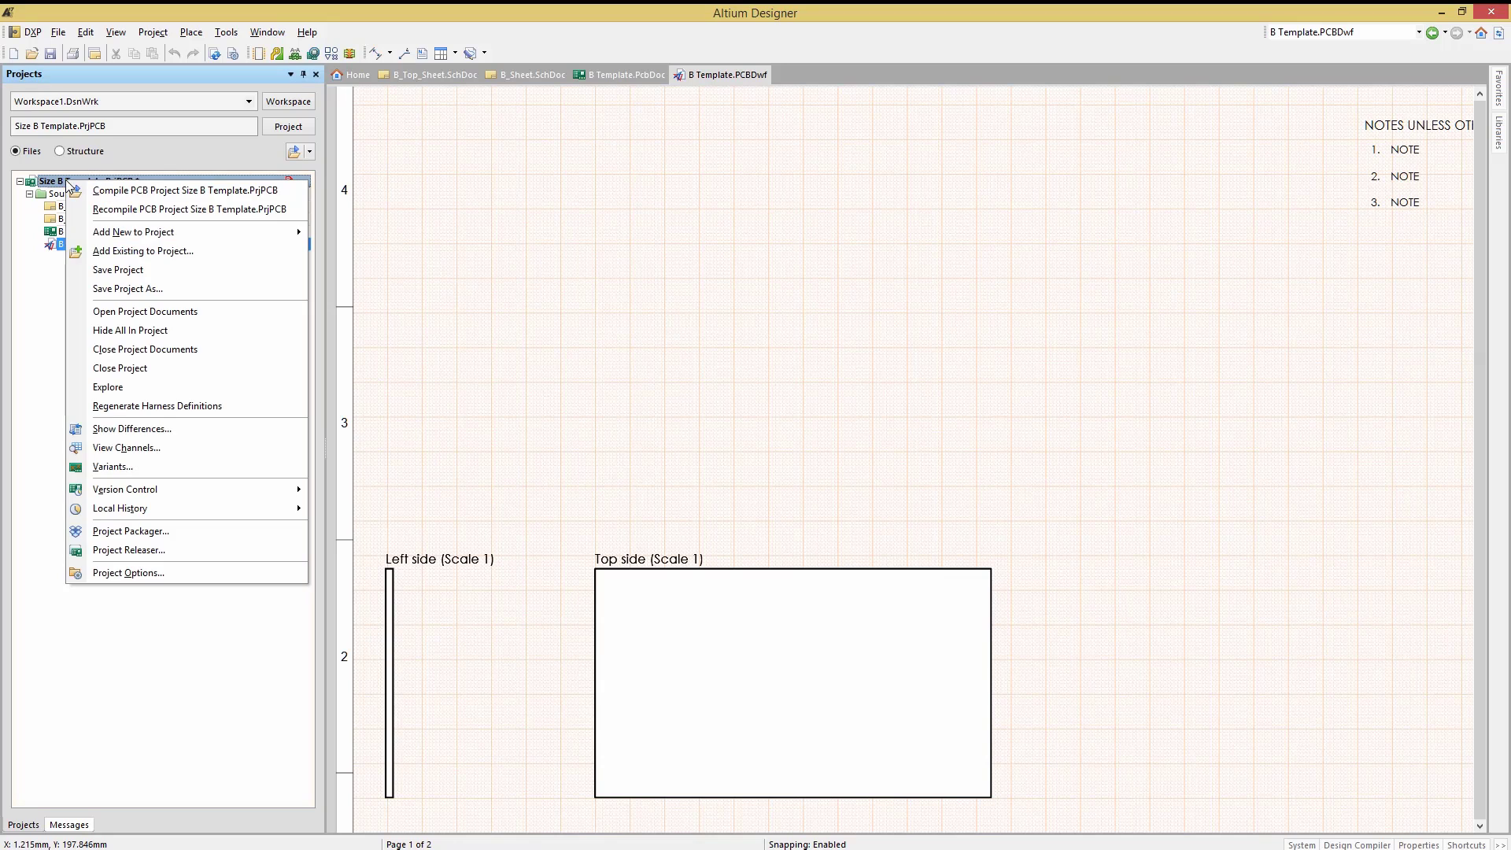
click(128, 250)
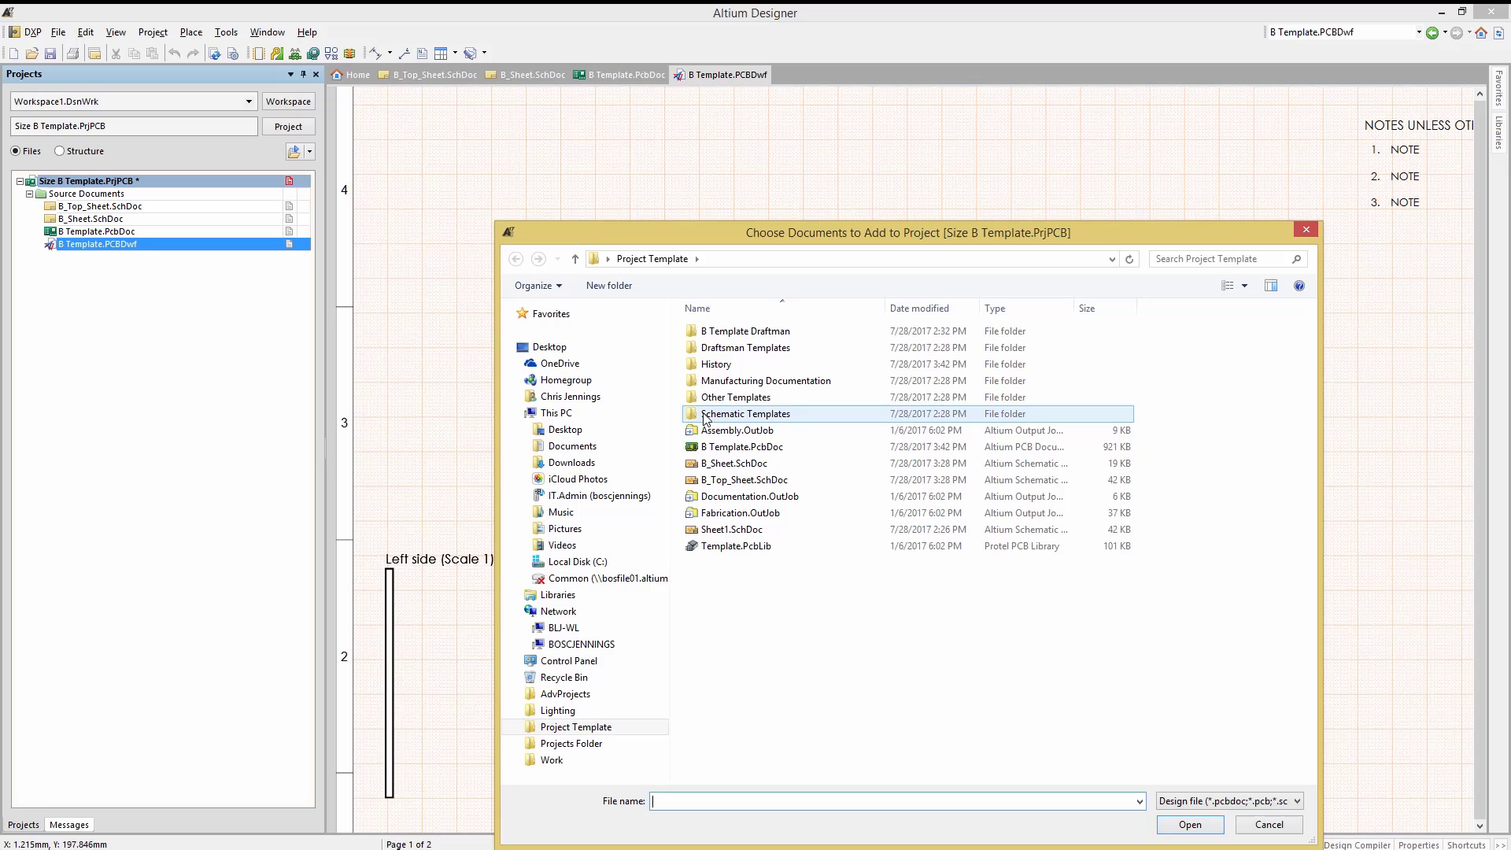
click(751, 435)
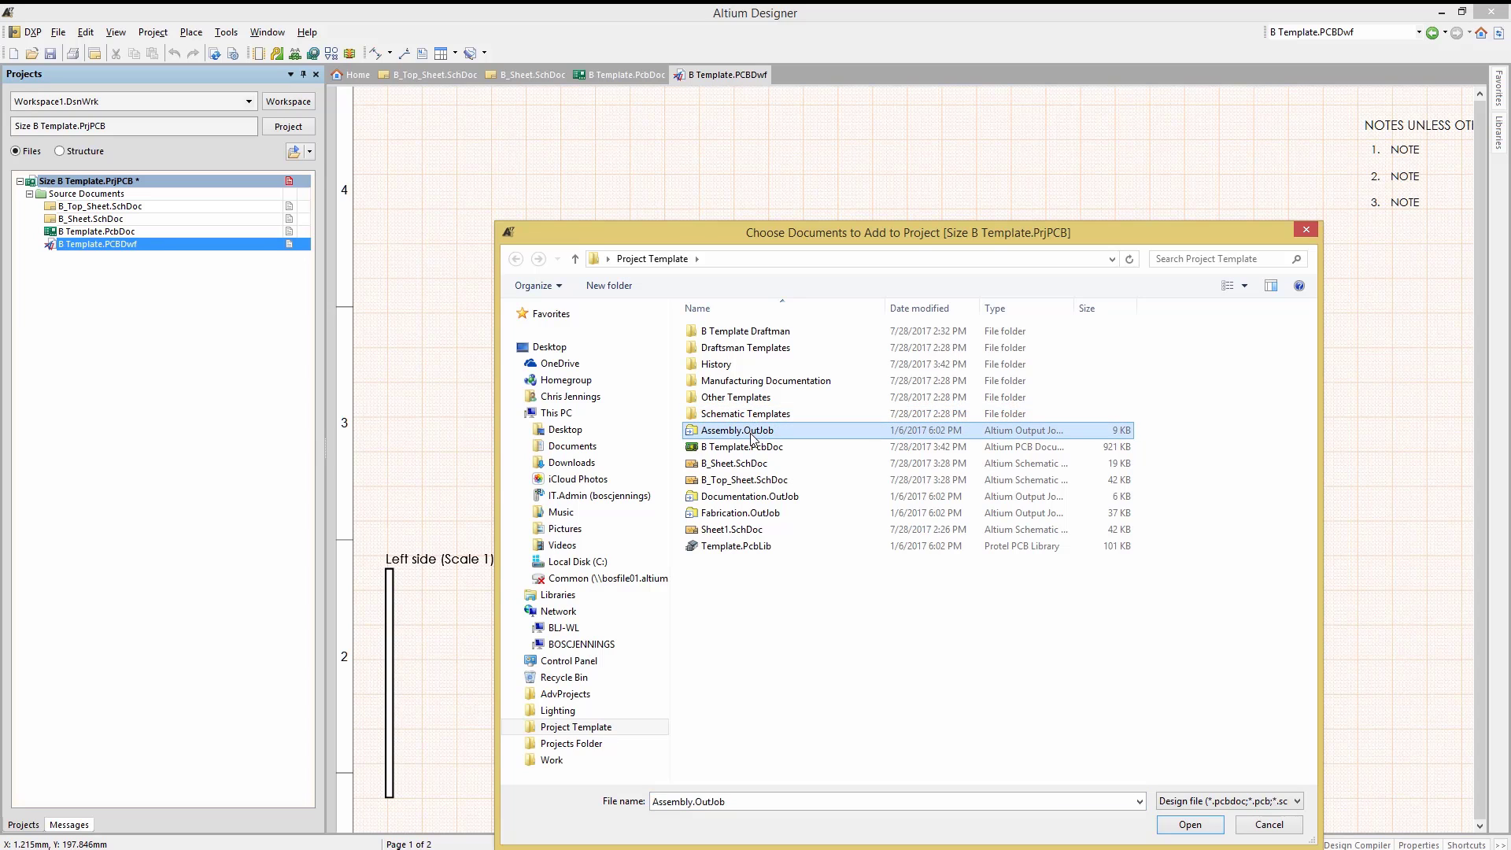
ctrl+click(765, 499)
ctrl+click(760, 514)
click(1190, 824)
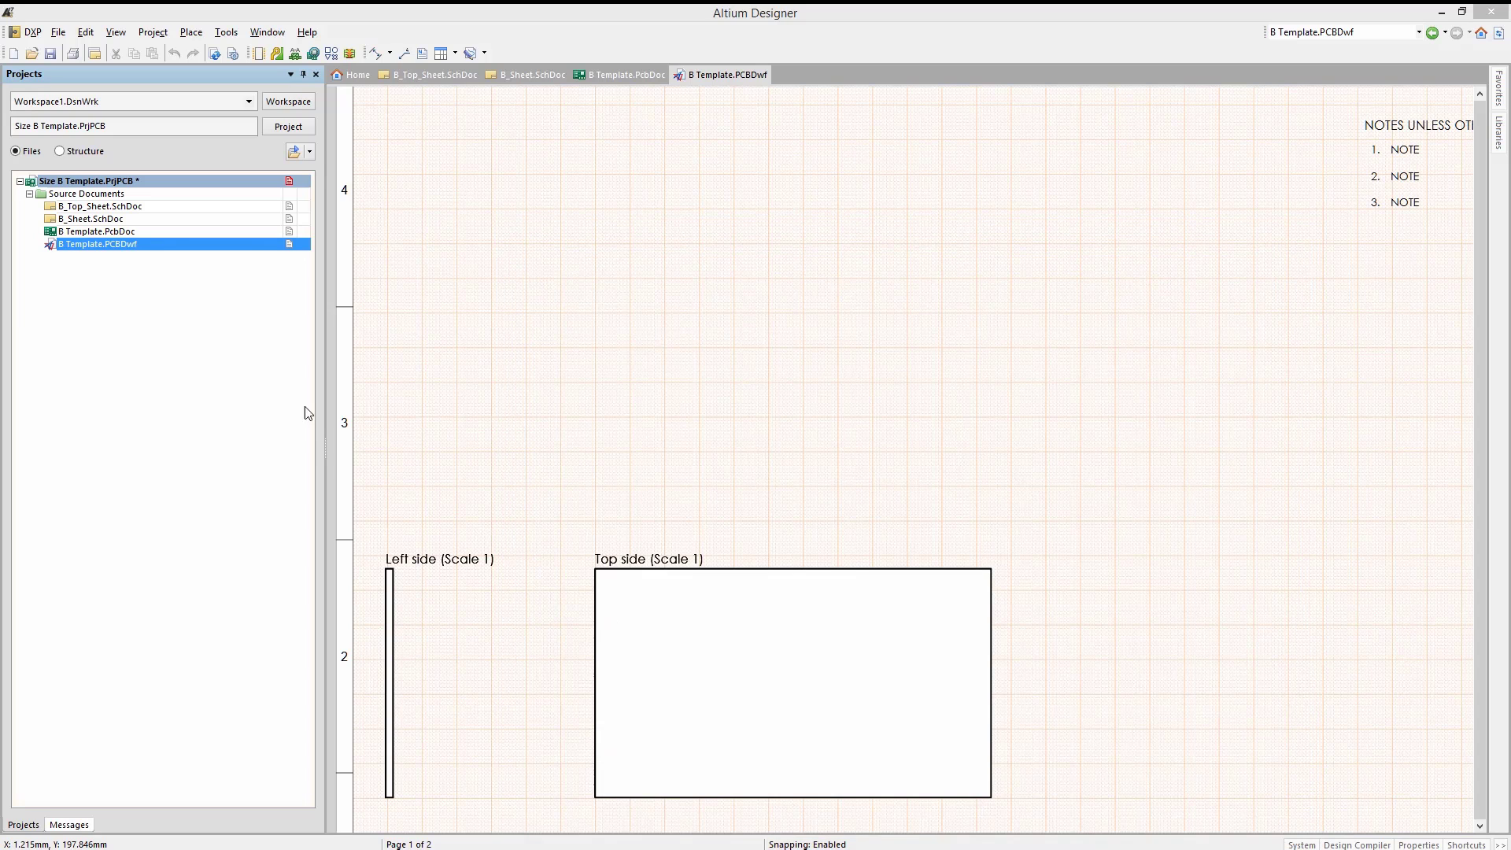
Save the project and open Documentation.OutJob from the Settings > Output Job Files folder.
right_click(85, 193)
click(149, 265)
click(30, 257)
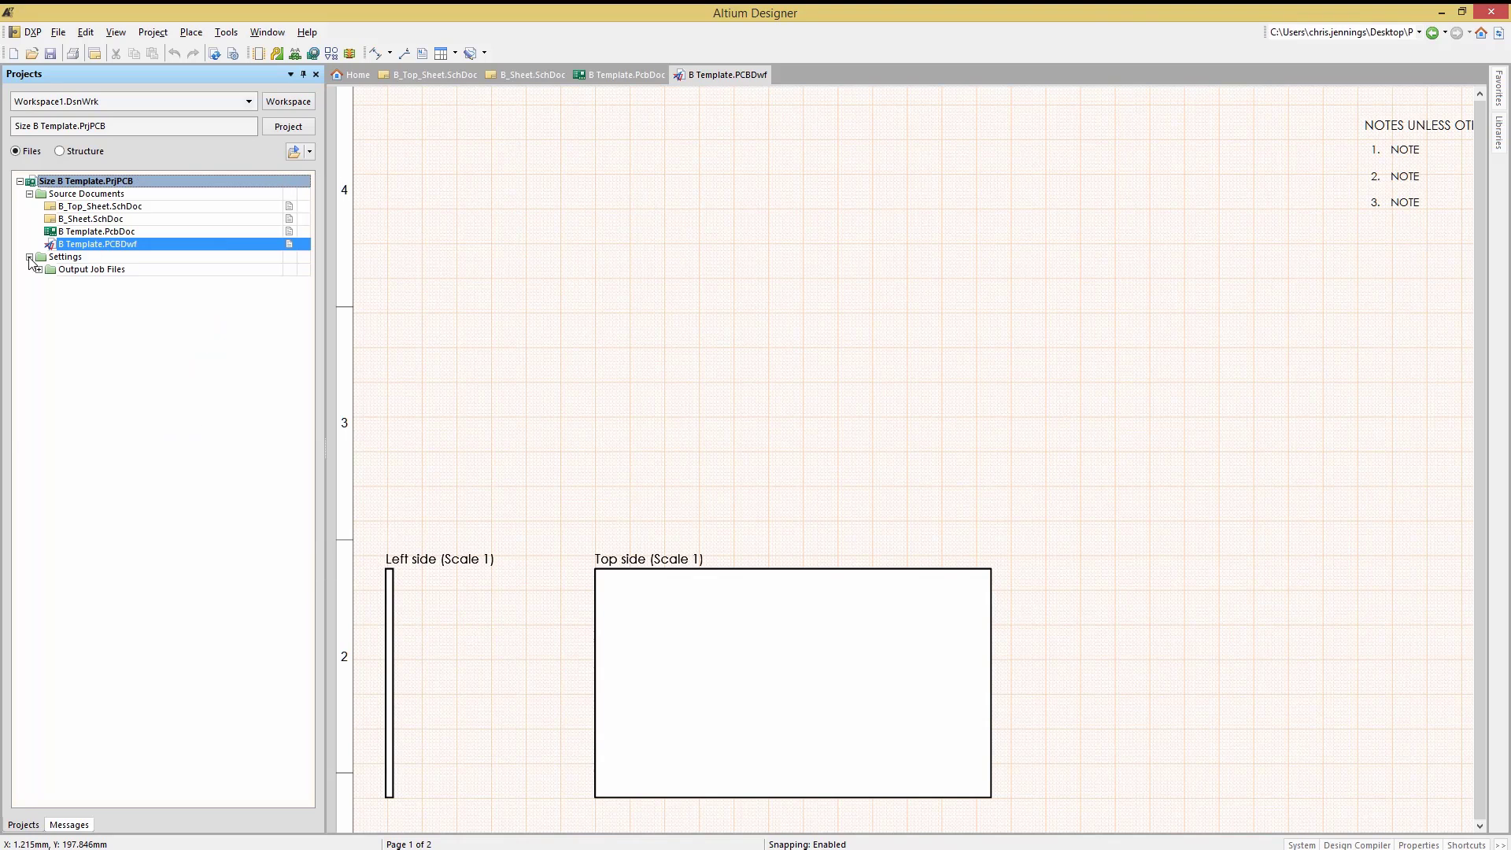
click(39, 269)
double_click(92, 296)
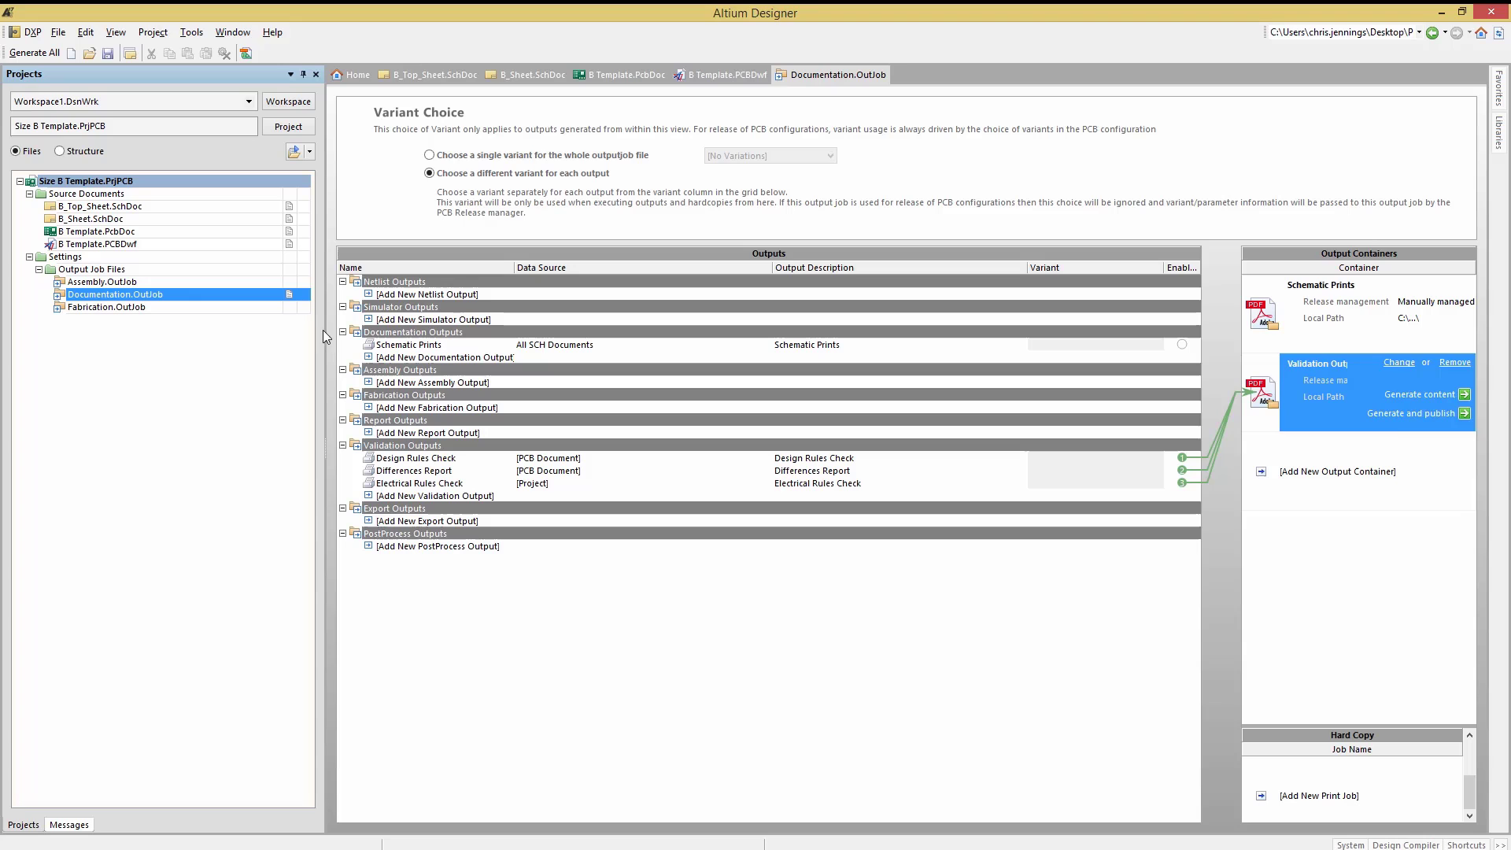
Link Schematic Prints to the PDF container and accept its Manufacturing Documentation\Documentation output path.
click(1349, 309)
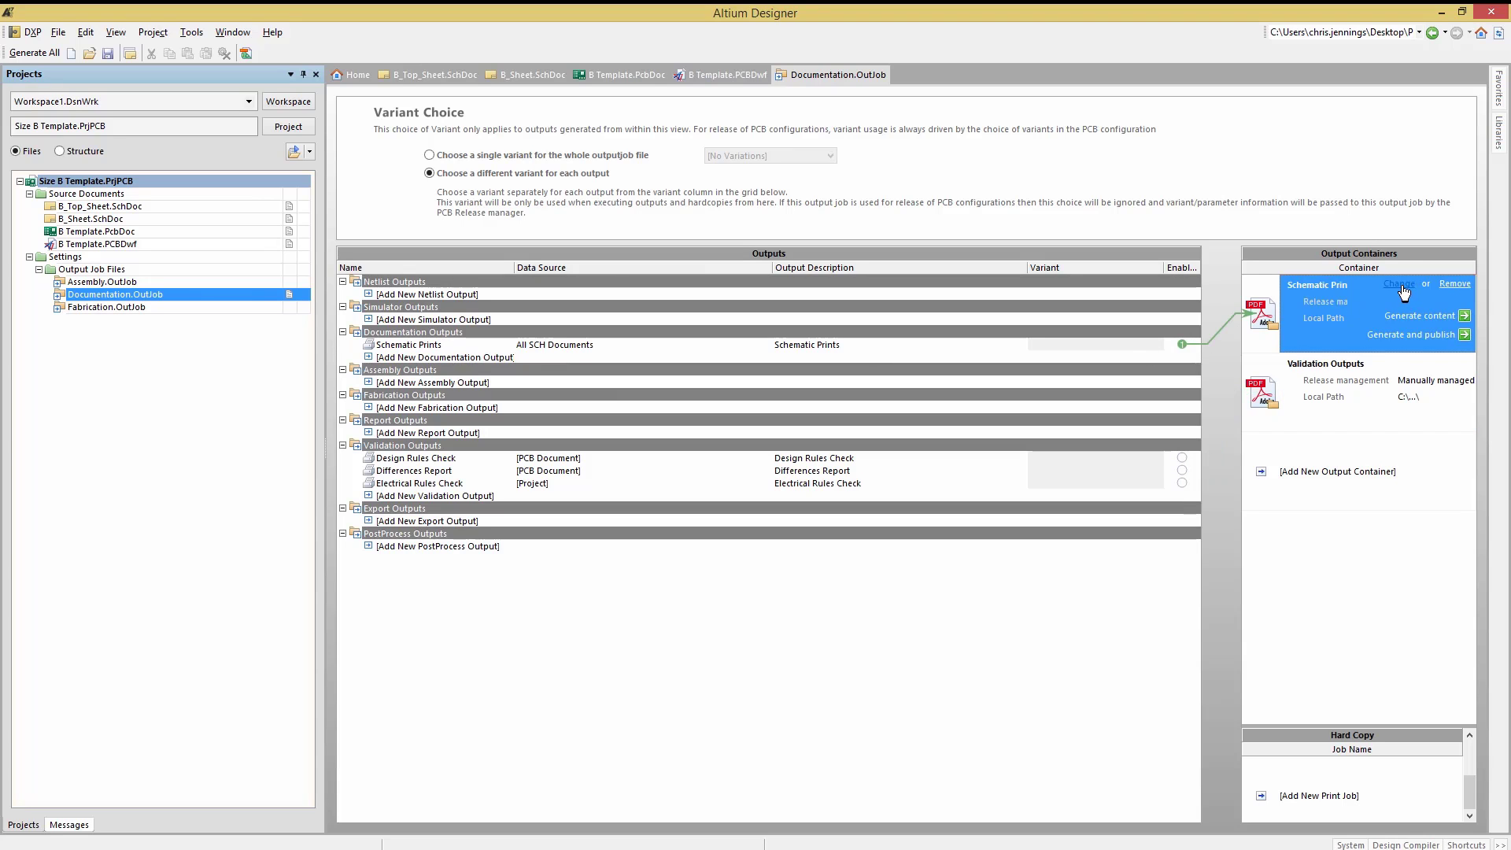
click(1400, 285)
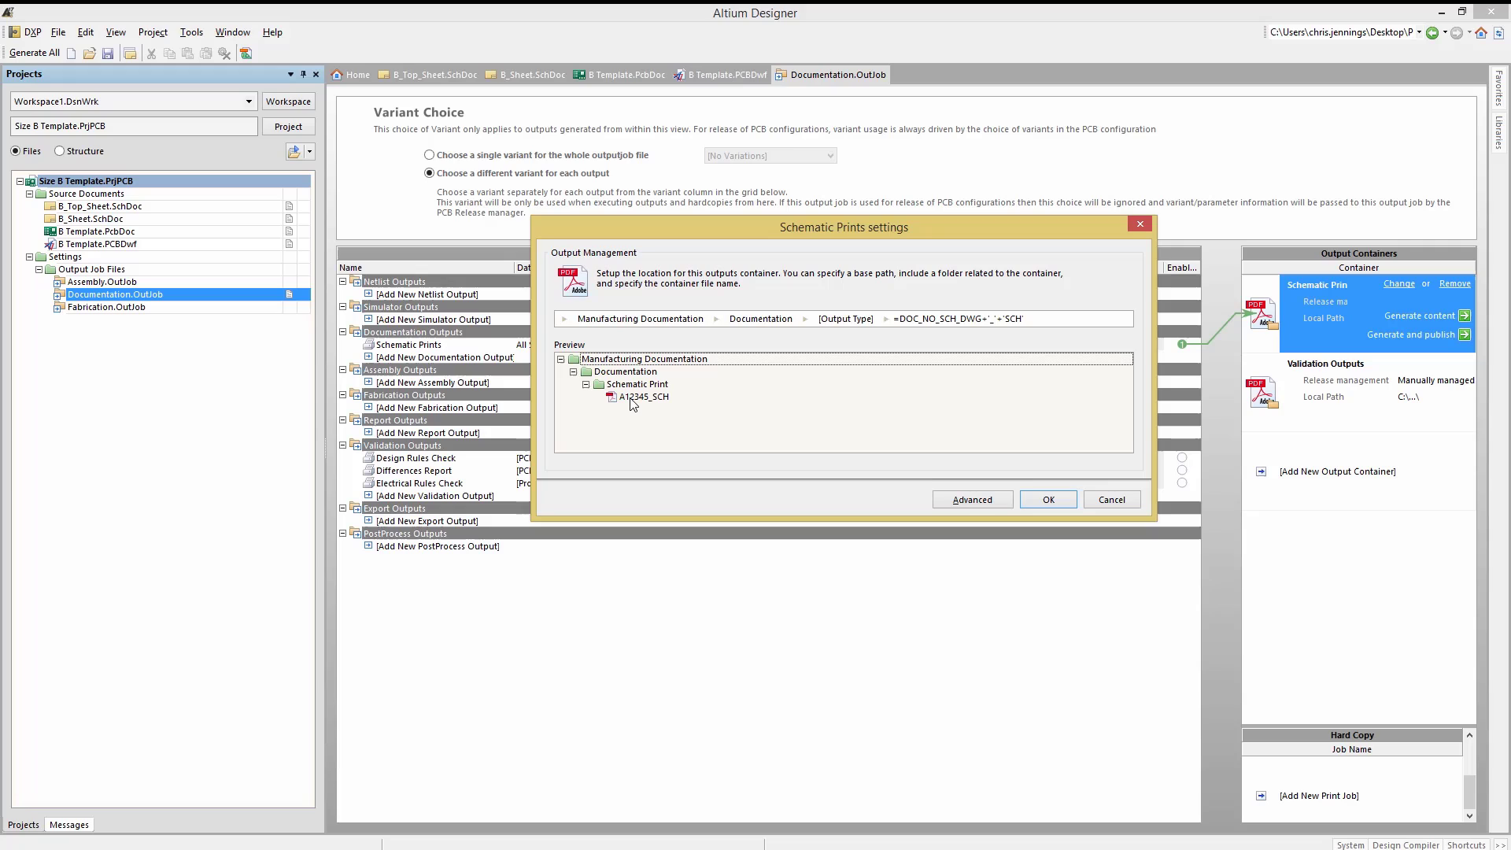
click(1048, 502)
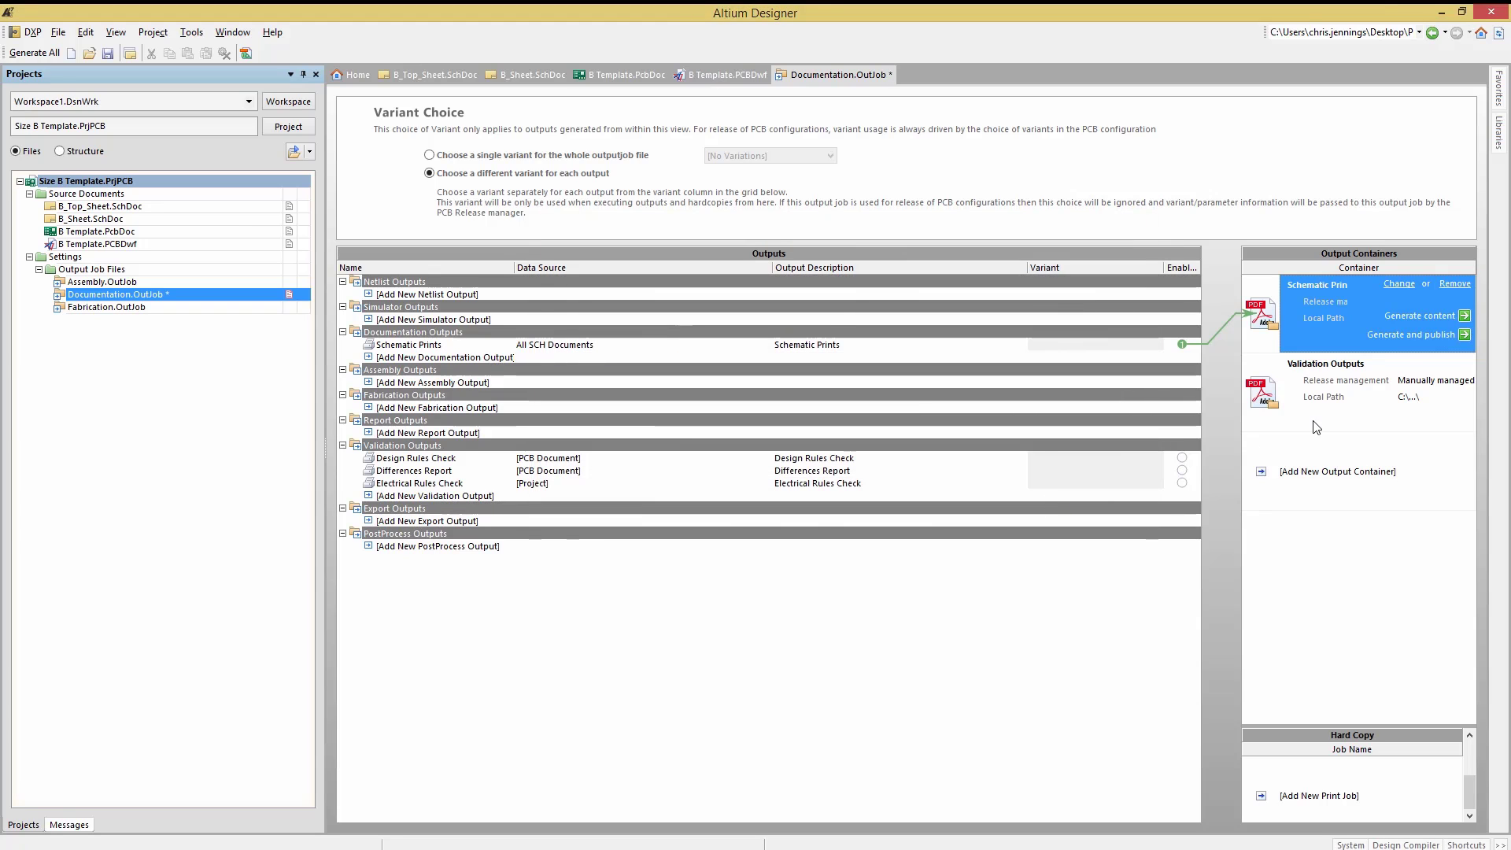
Generate the A12345_SCH.PDF schematic print, inspect it in Acrobat Reader, then close it.
click(1421, 317)
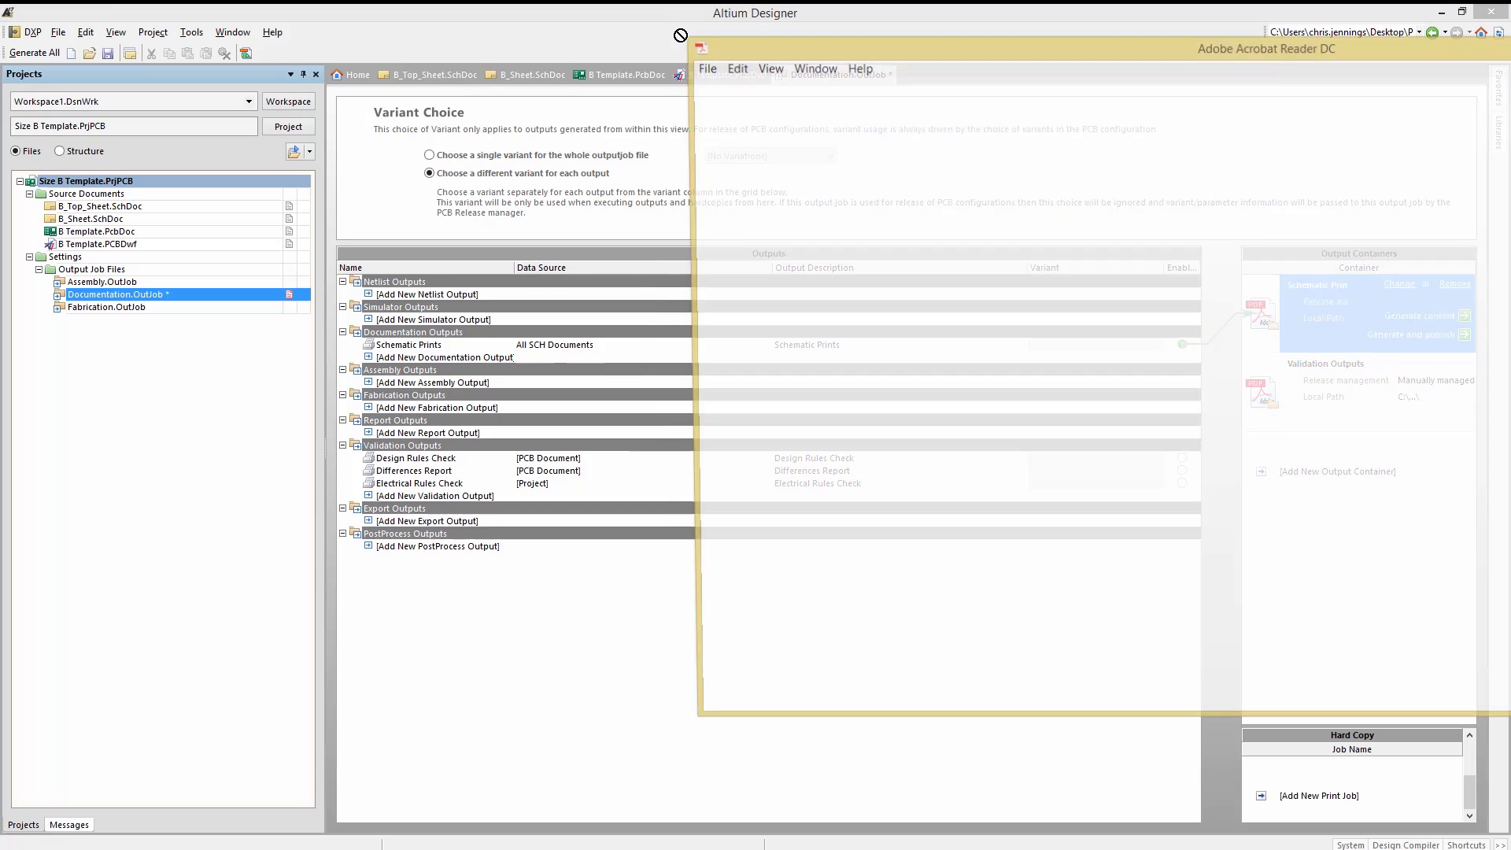
drag(849, 57, 263, 96)
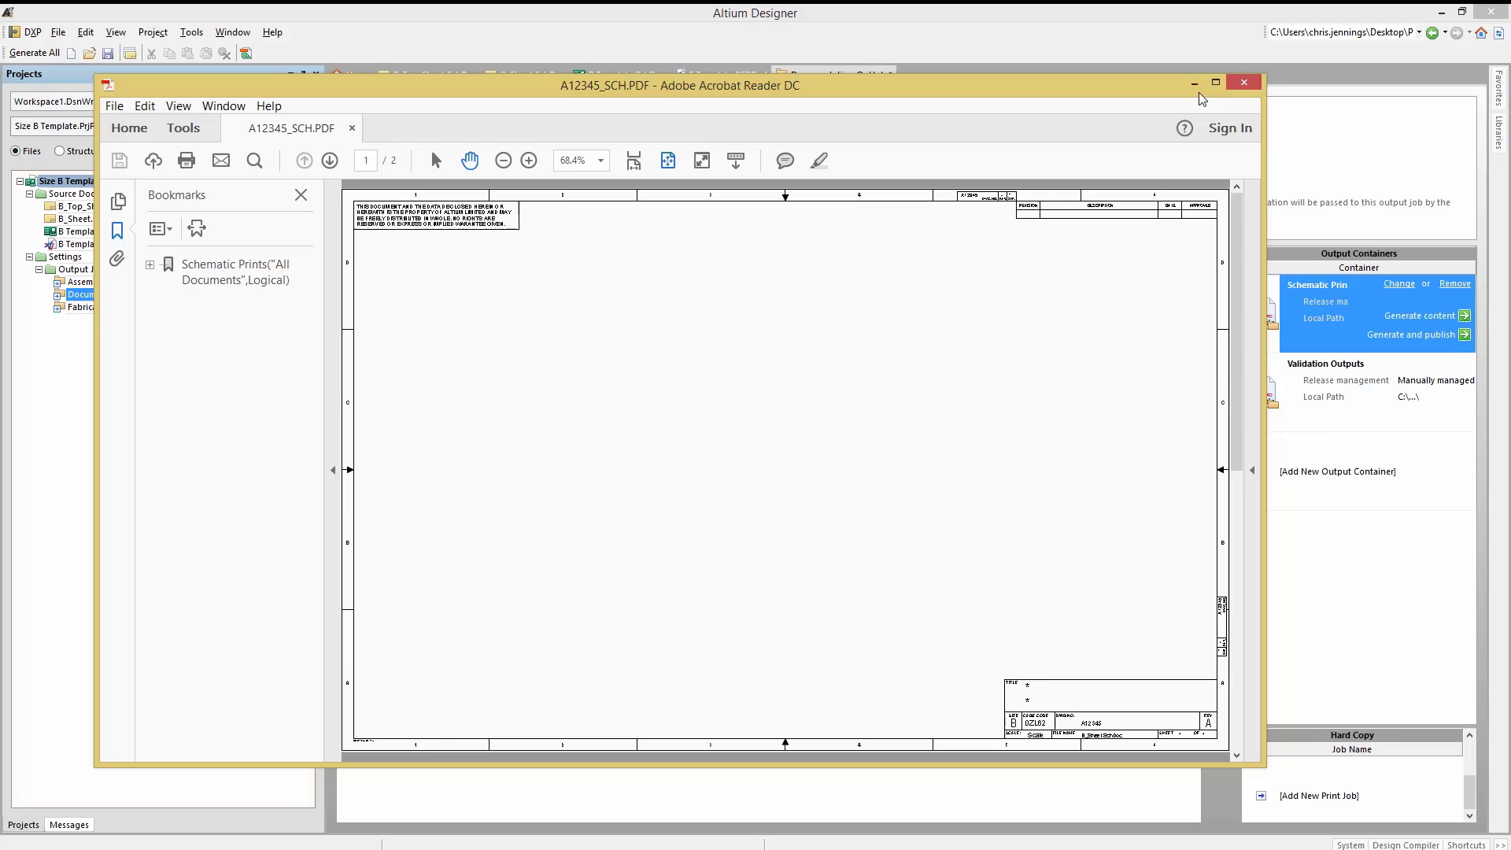
click(1243, 83)
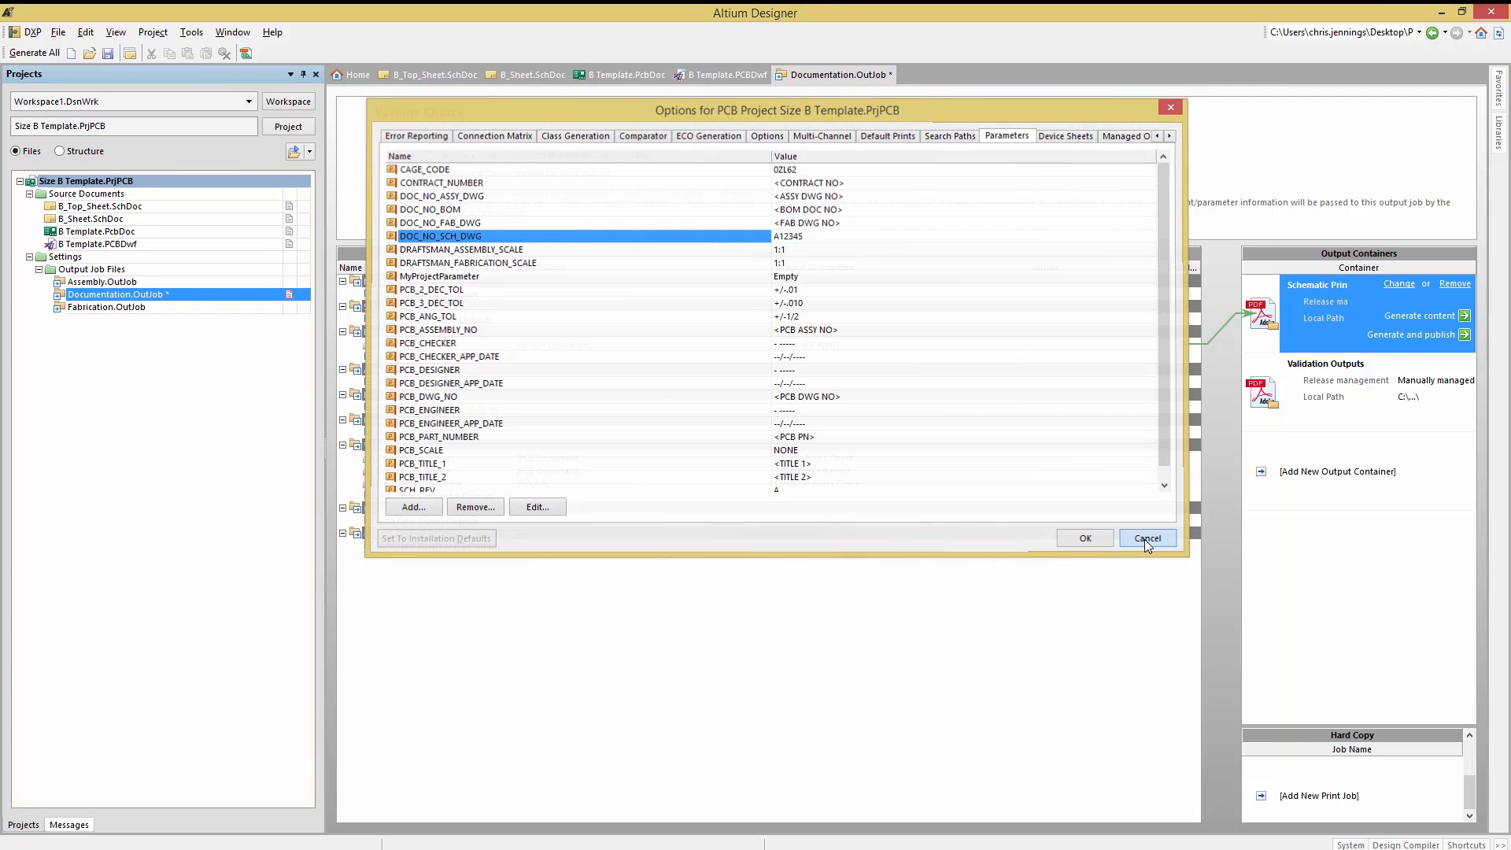
Add a Draftsman output for B Template.PCBDwf to the PDF container and save the OutJob.
click(1147, 538)
click(410, 359)
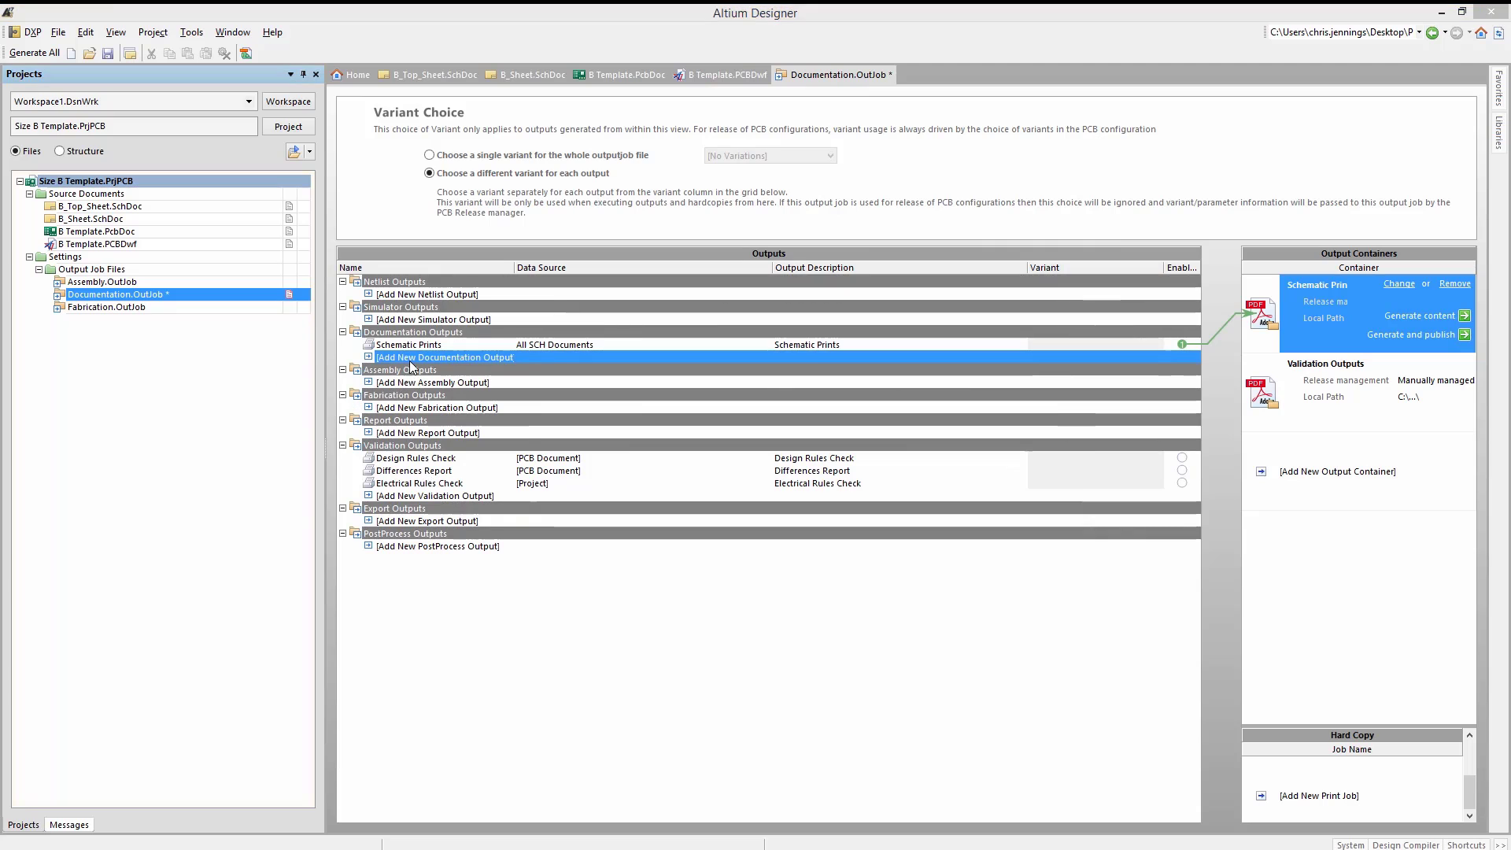
mouse_move(472, 445)
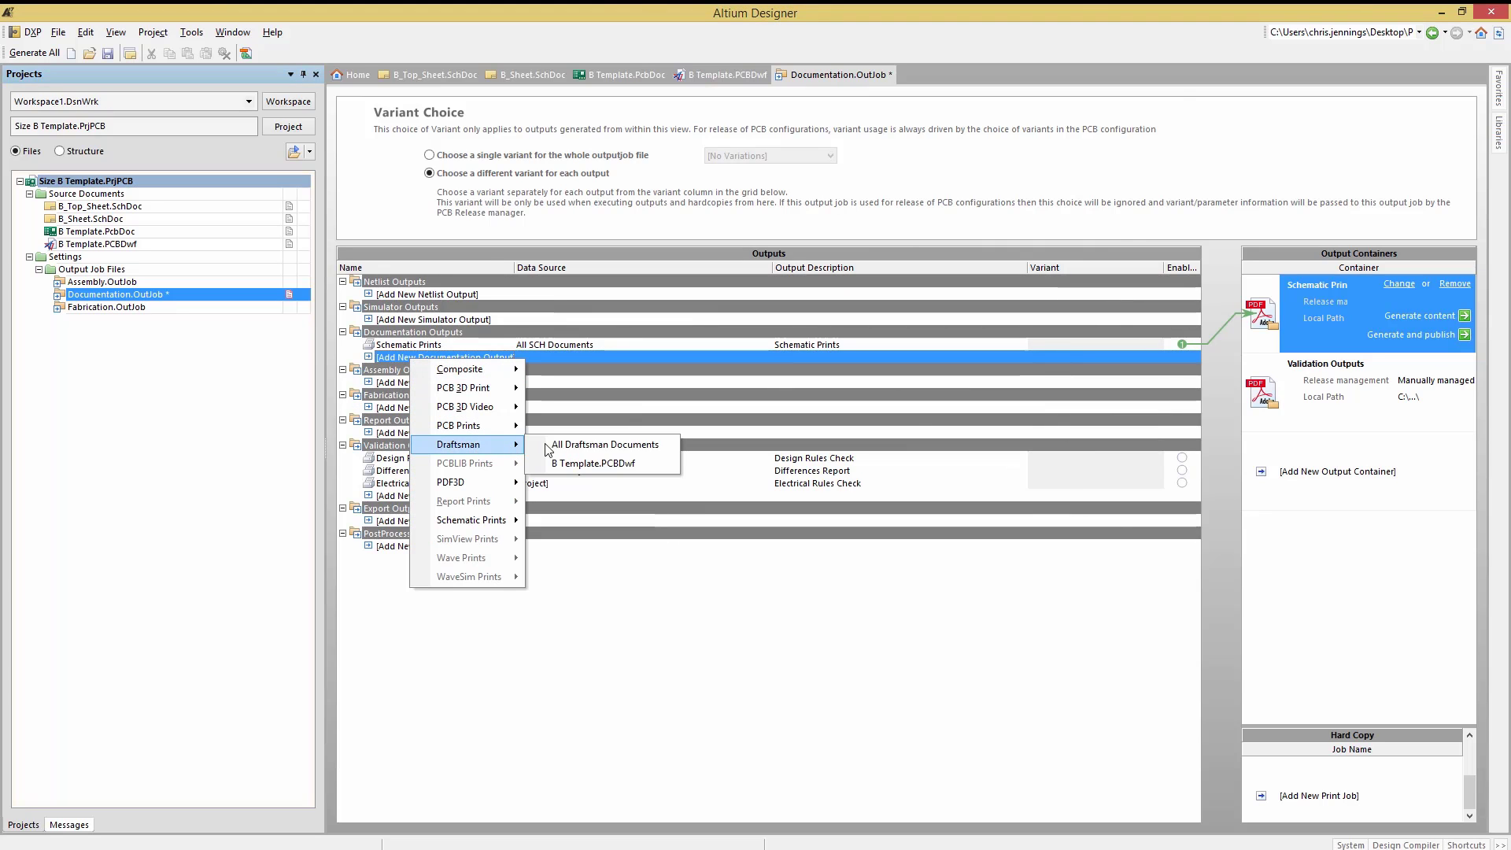
click(593, 463)
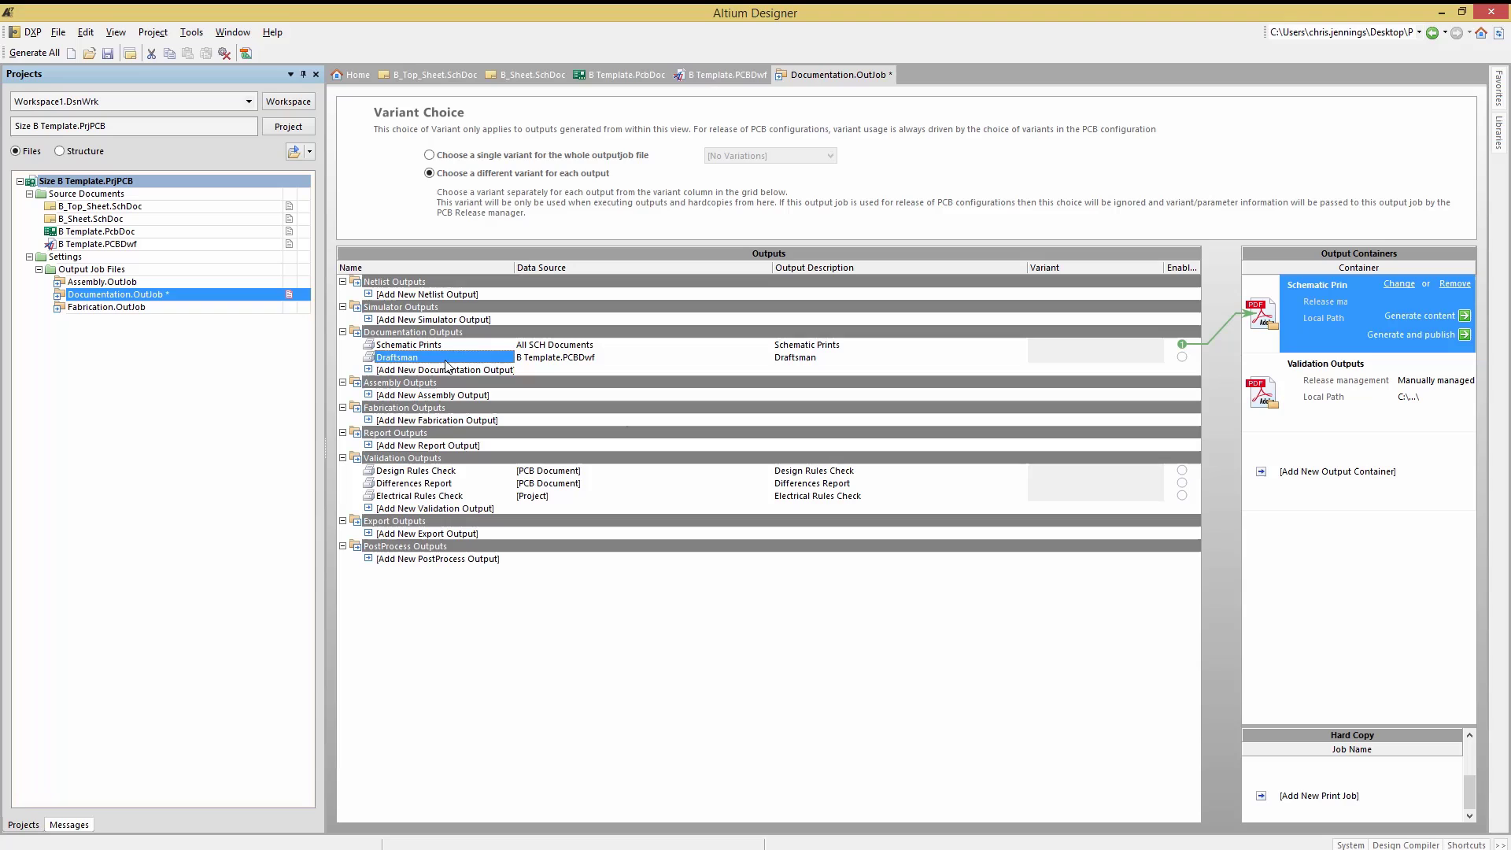
click(1182, 357)
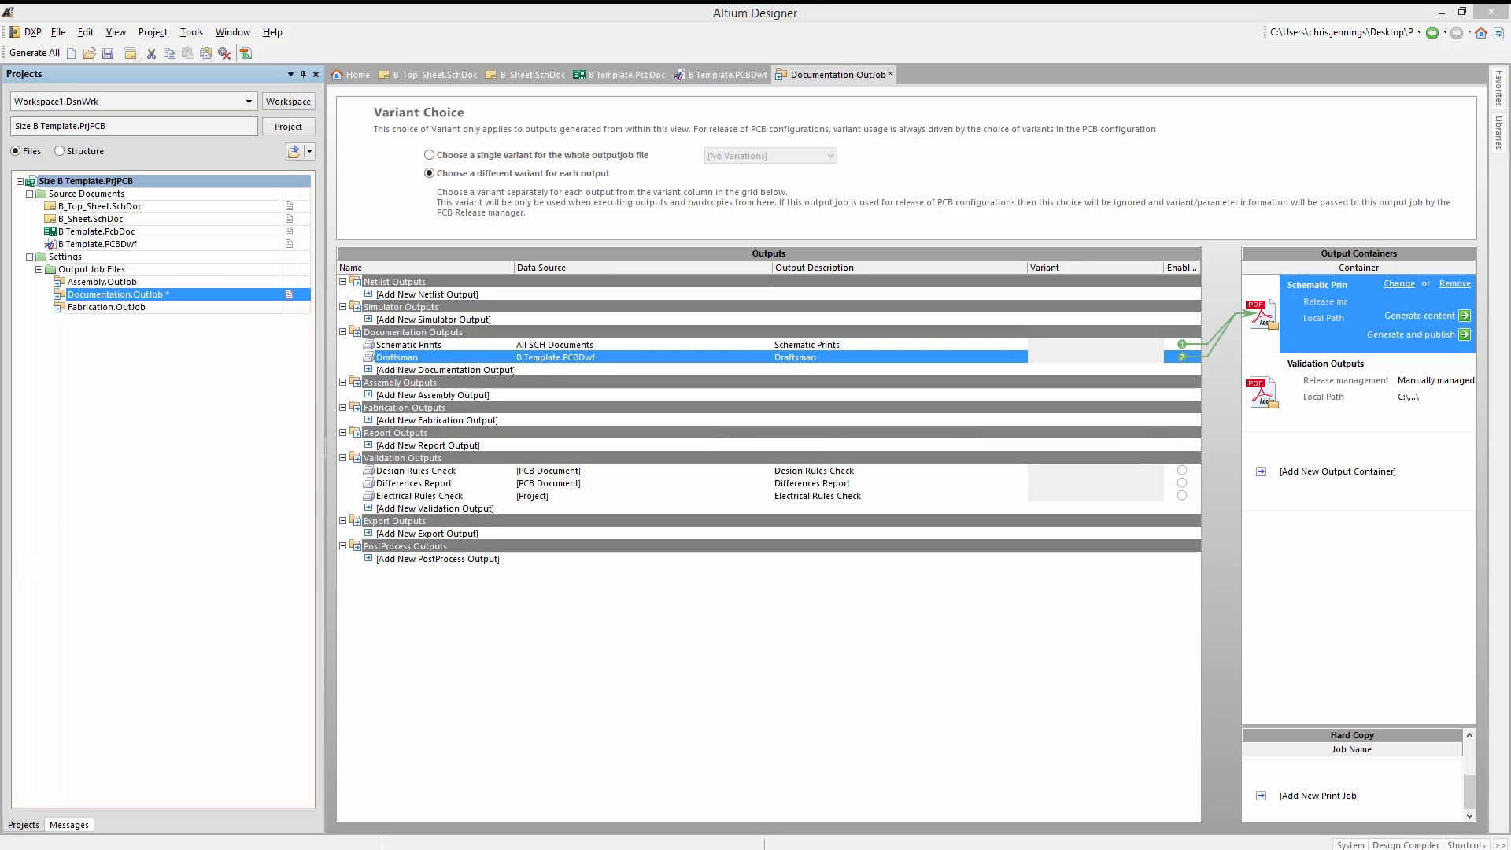
key(ctrl+s)
Package the Size B Template project with all files into a zip using Project Packager.
right_click(89, 185)
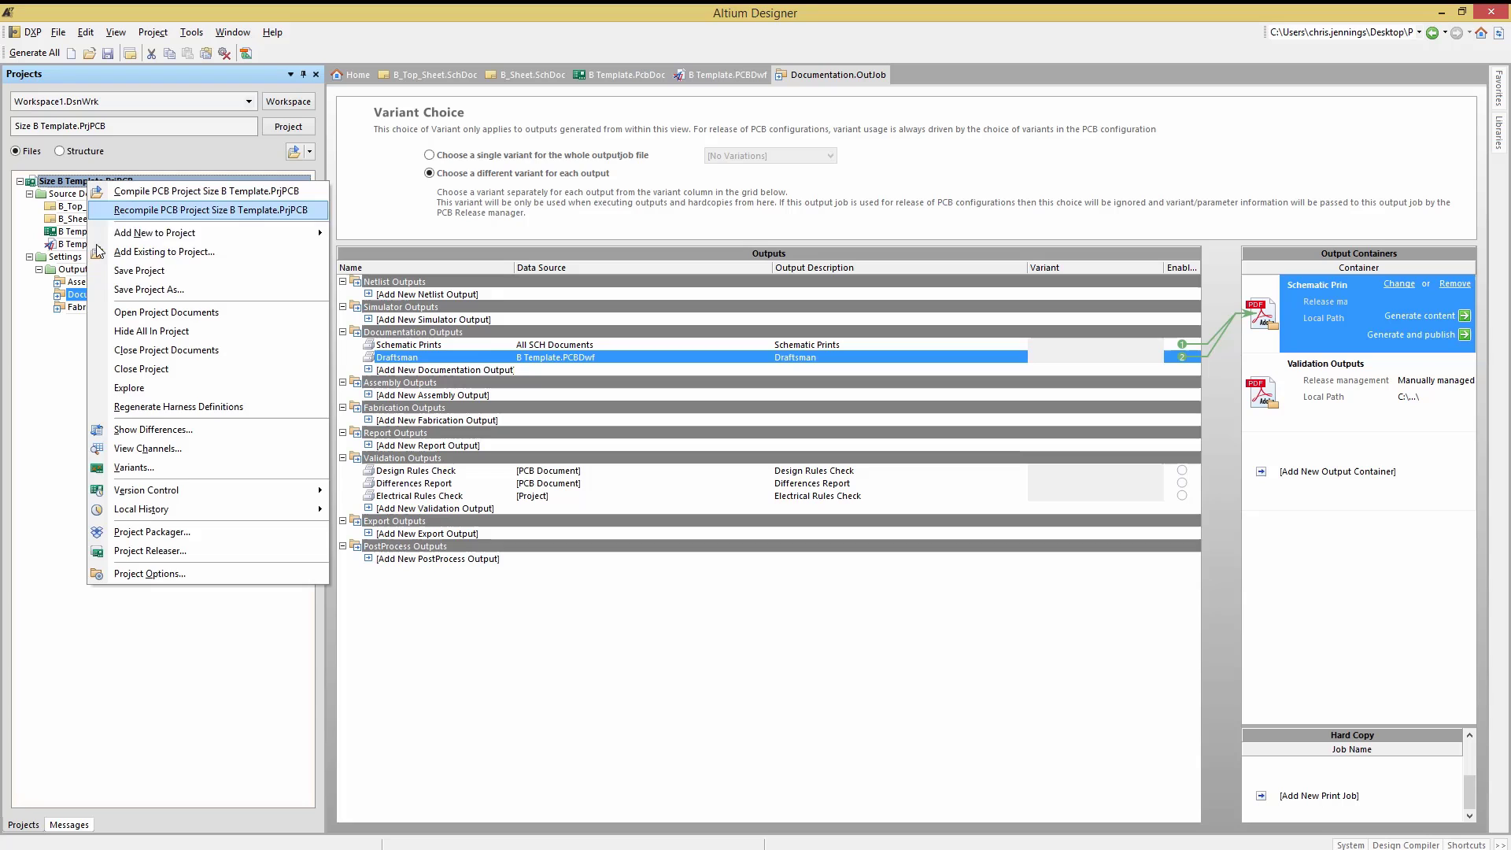
click(139, 533)
click(1069, 686)
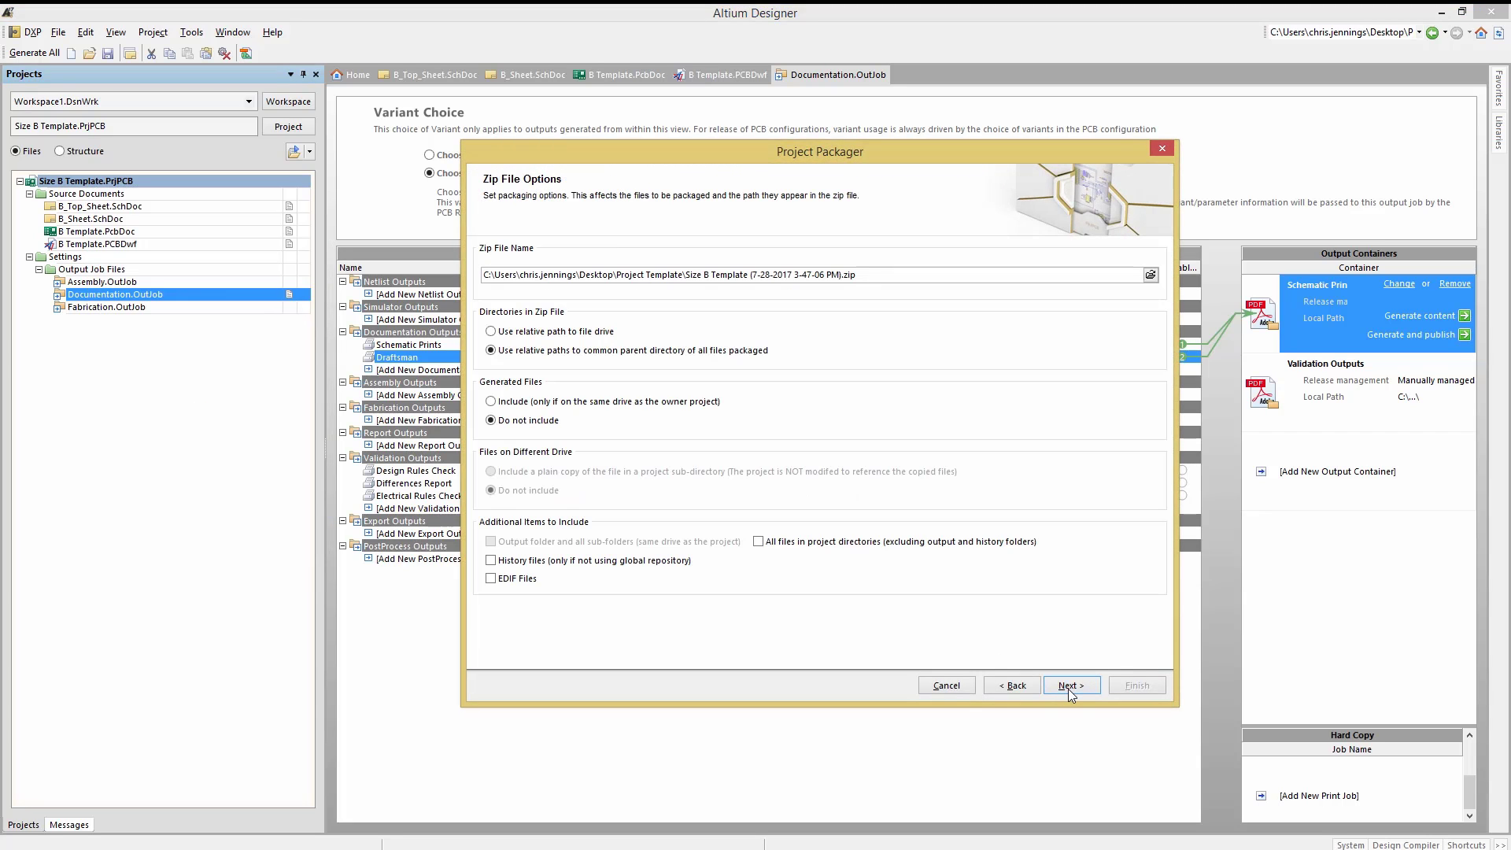
click(1069, 686)
click(1126, 686)
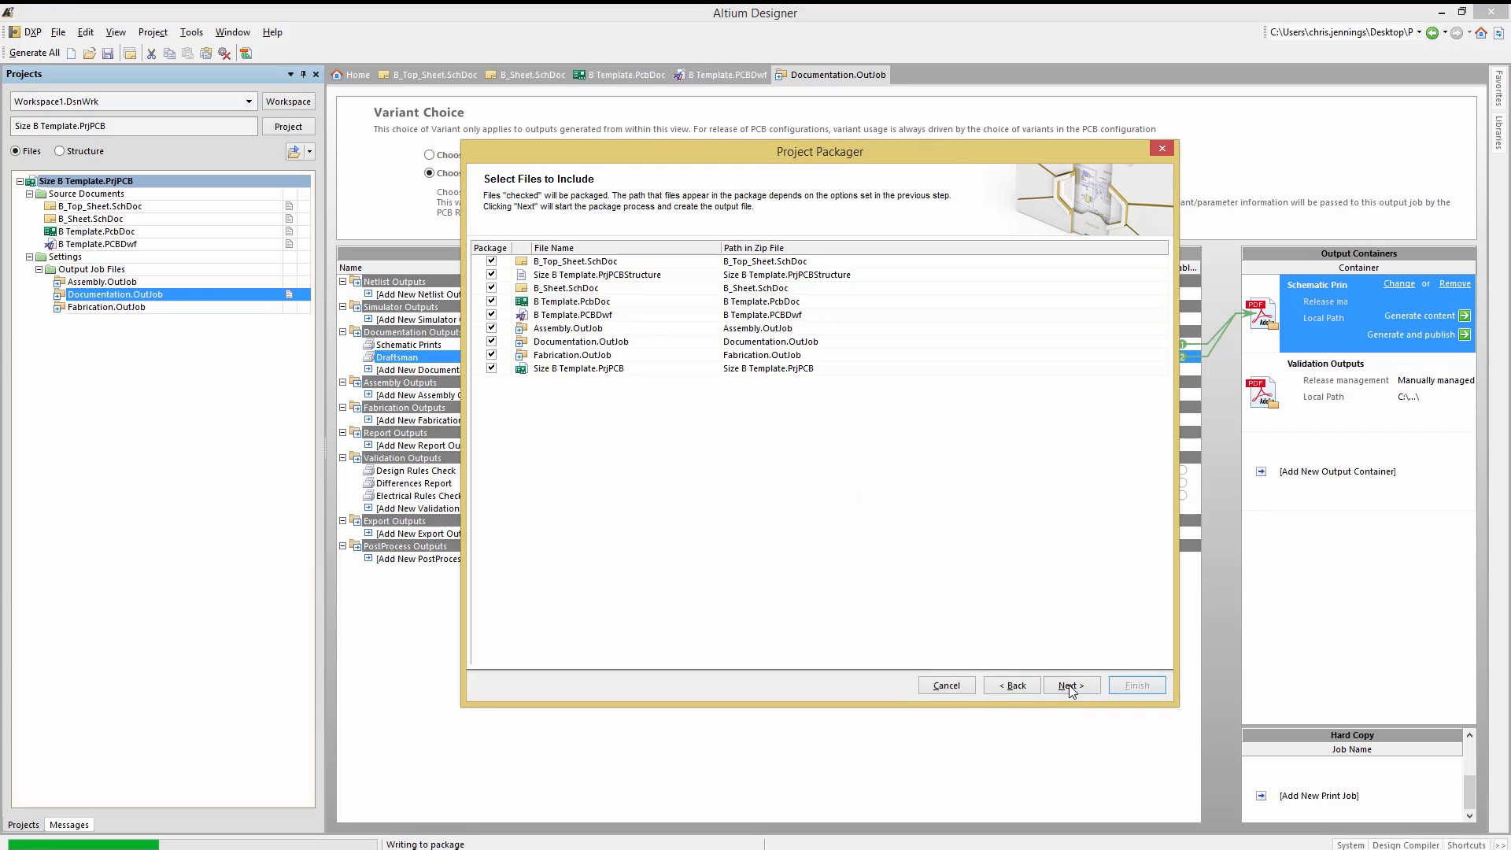
click(1136, 685)
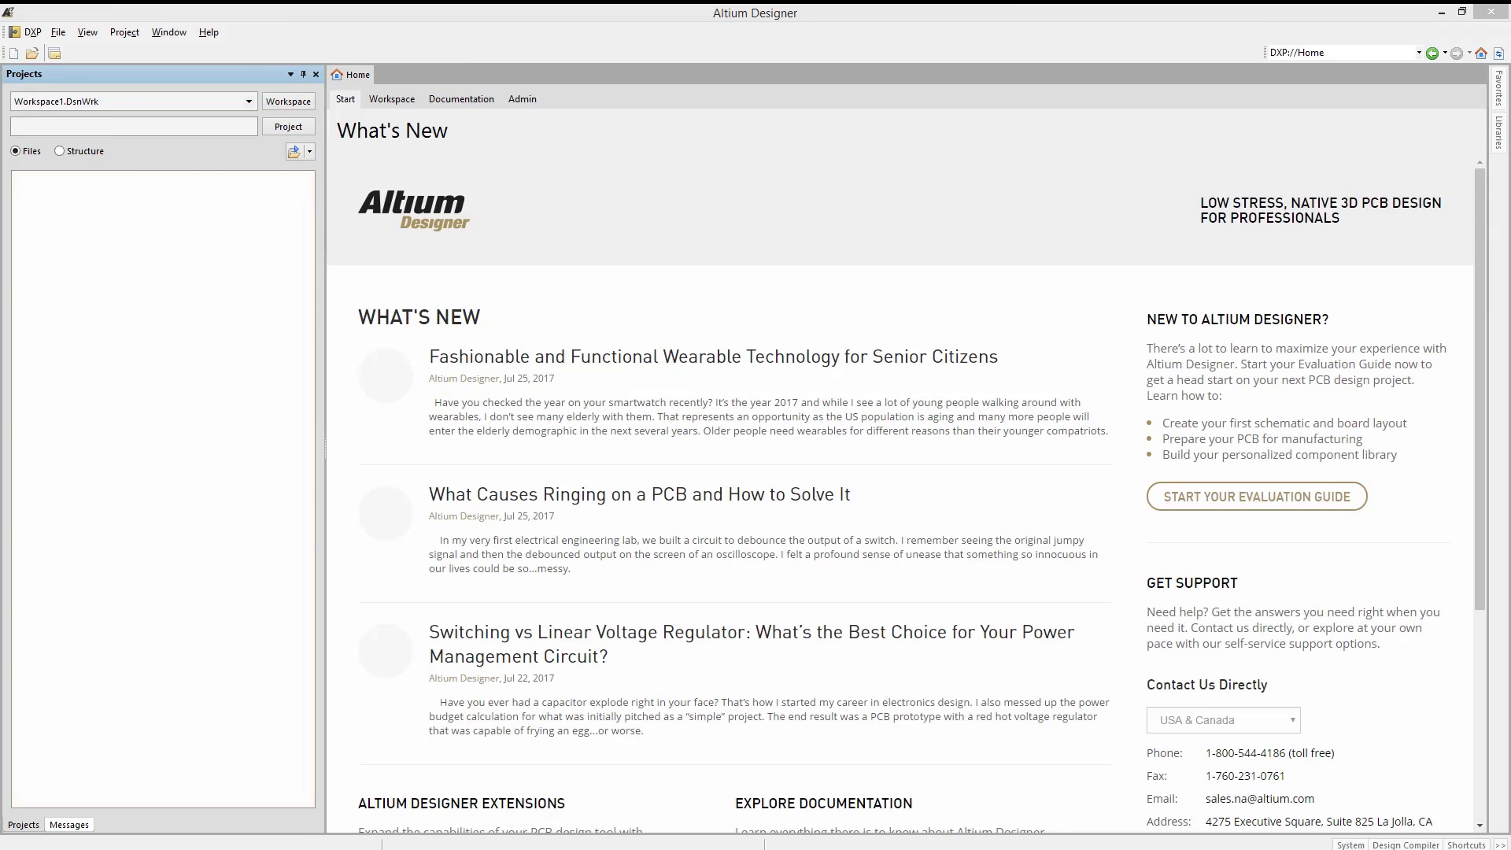
Set Size B Template.PrjPCB as the default template for new PCB projects.
click(33, 33)
click(47, 97)
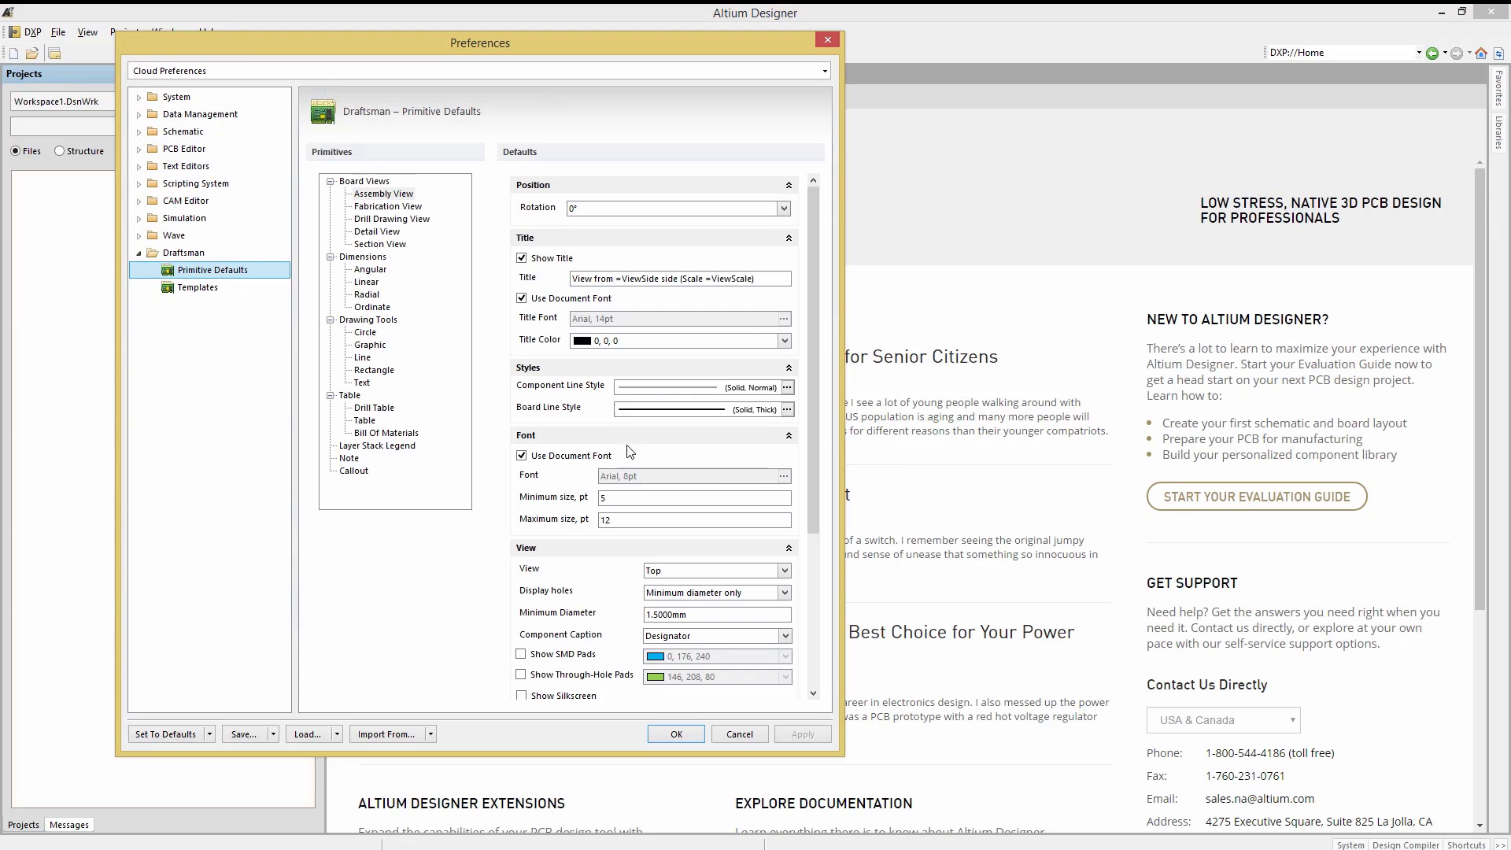
double_click(176, 97)
click(226, 270)
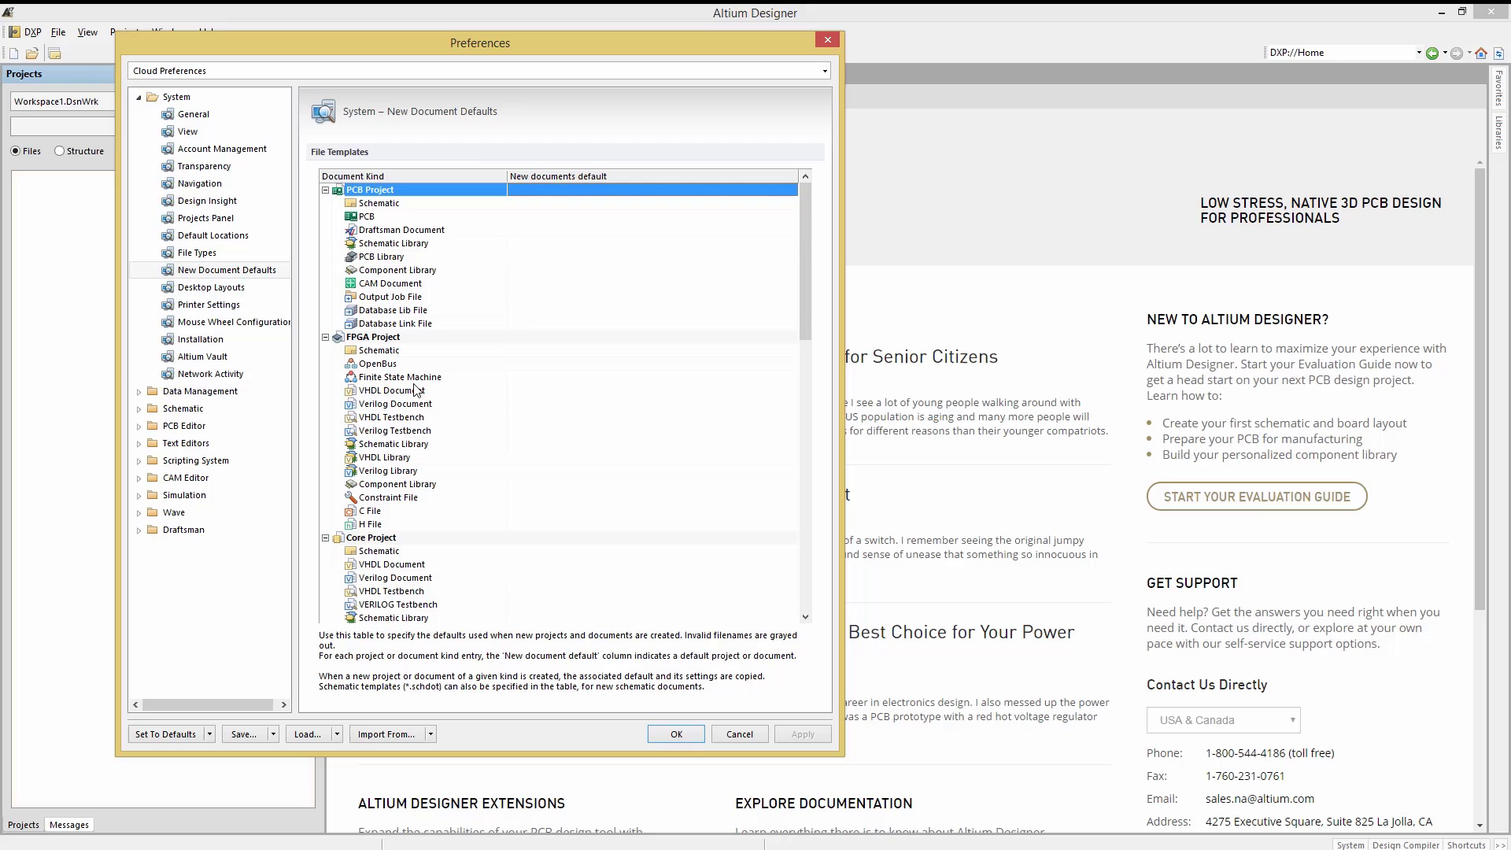
click(534, 190)
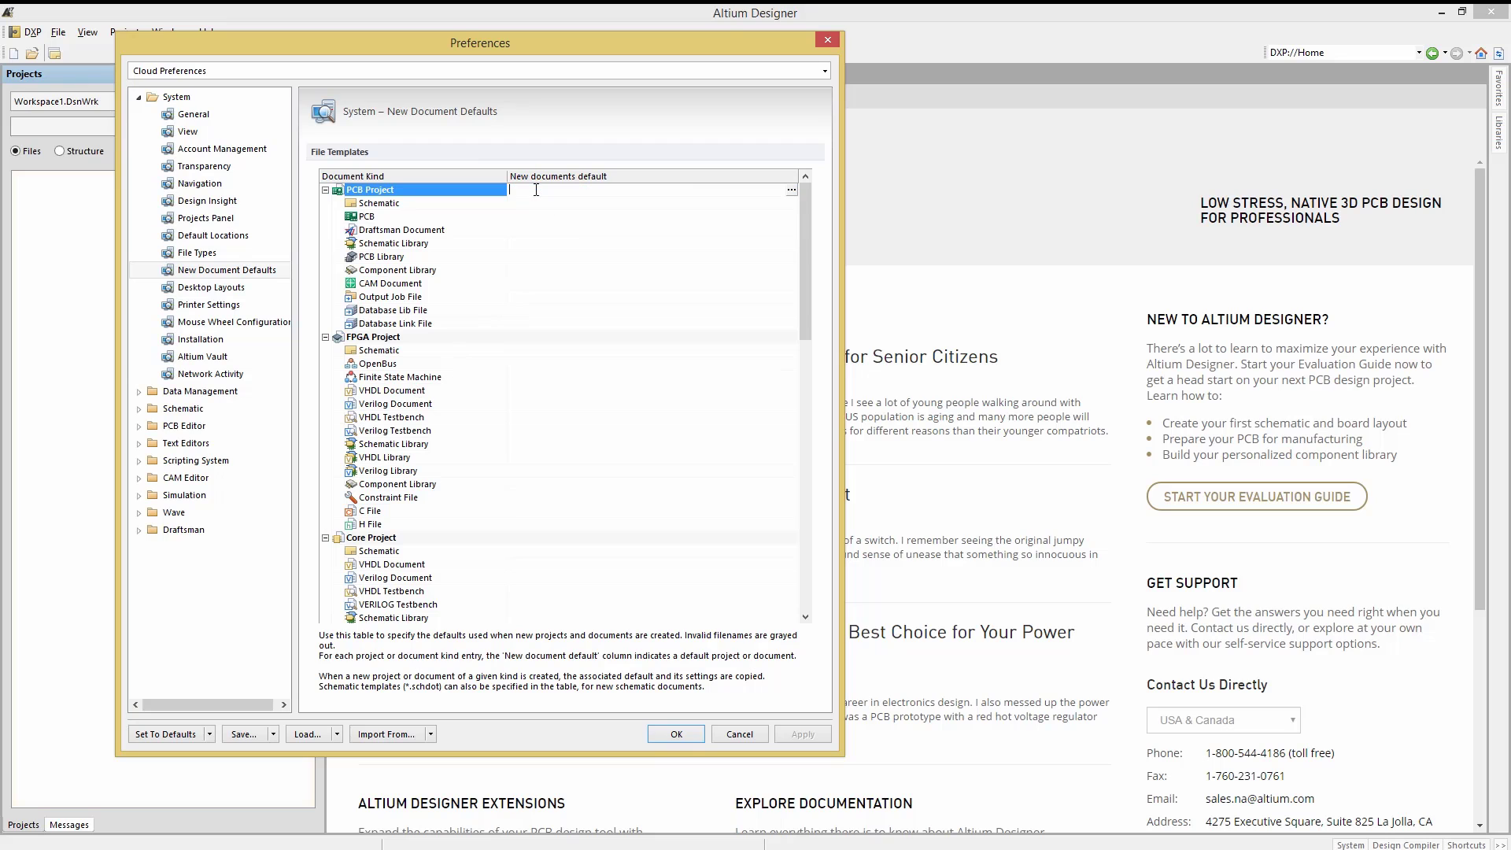
click(792, 191)
click(844, 201)
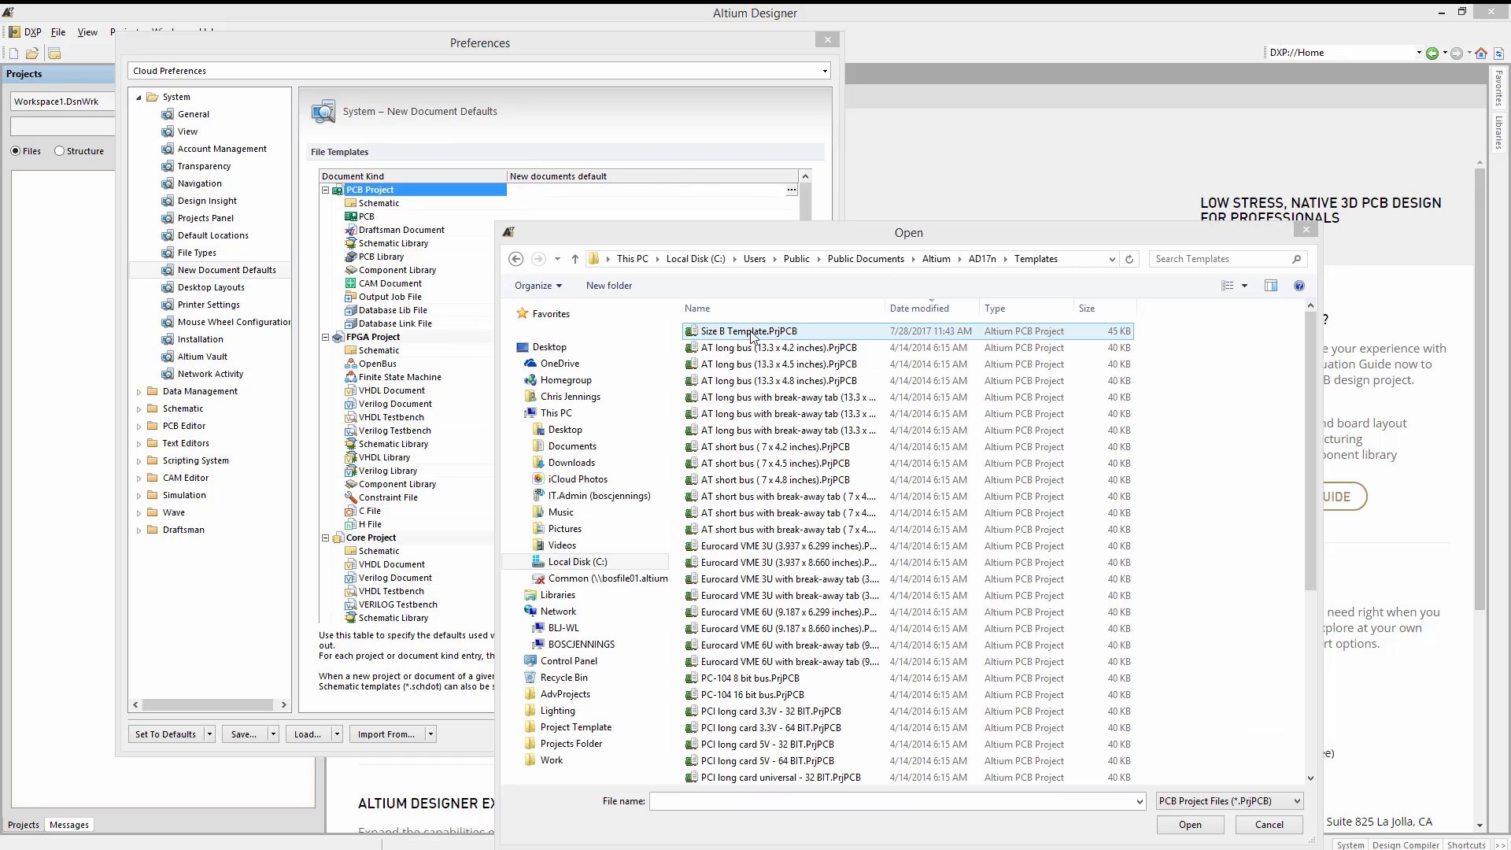
click(754, 332)
click(1190, 825)
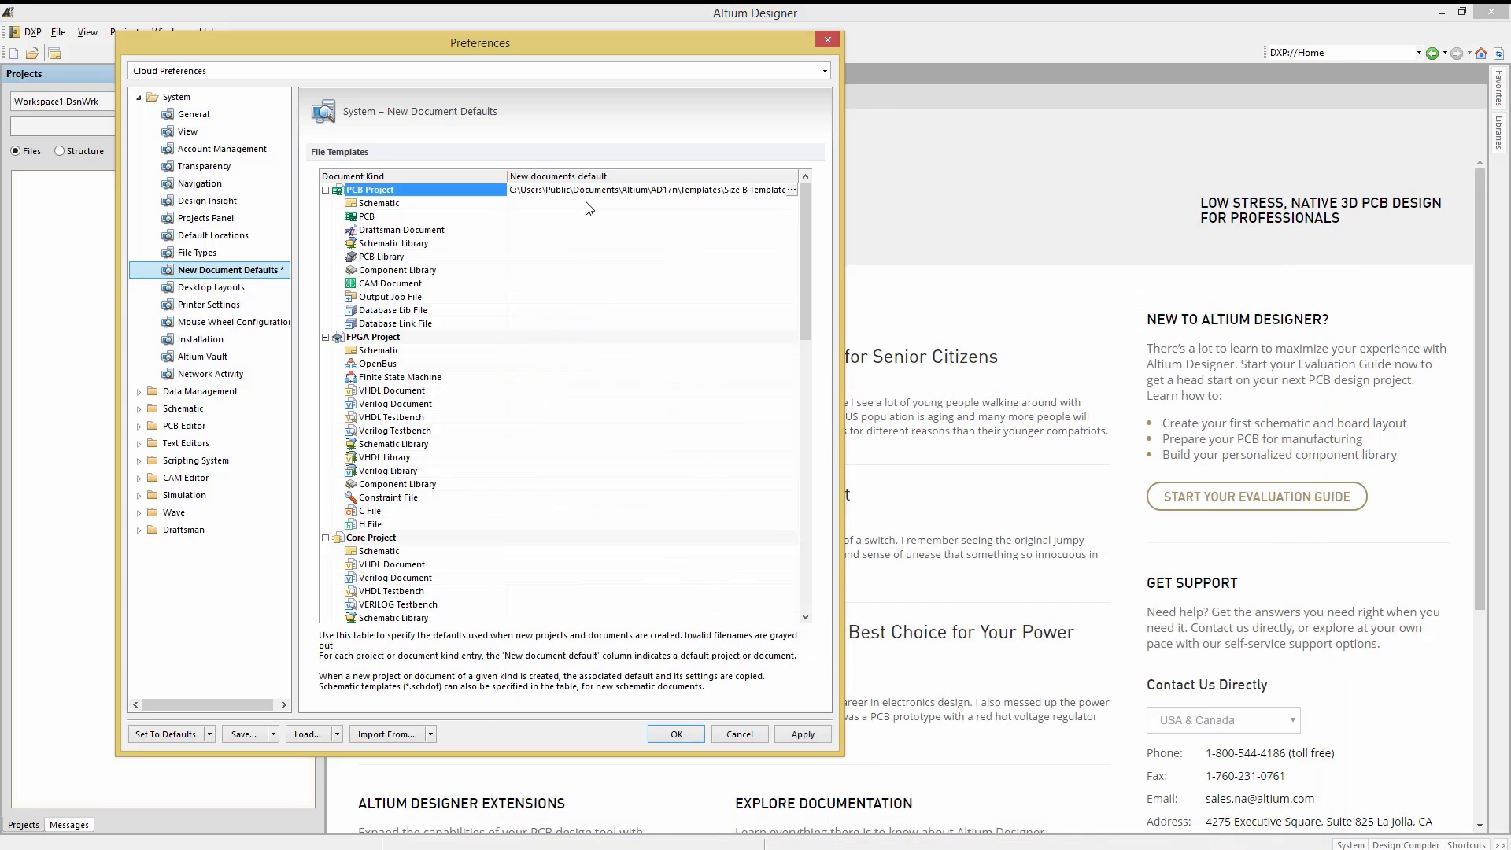
Set B_Sheet.SchDoc as the default schematic template and apply the preferences.
click(601, 203)
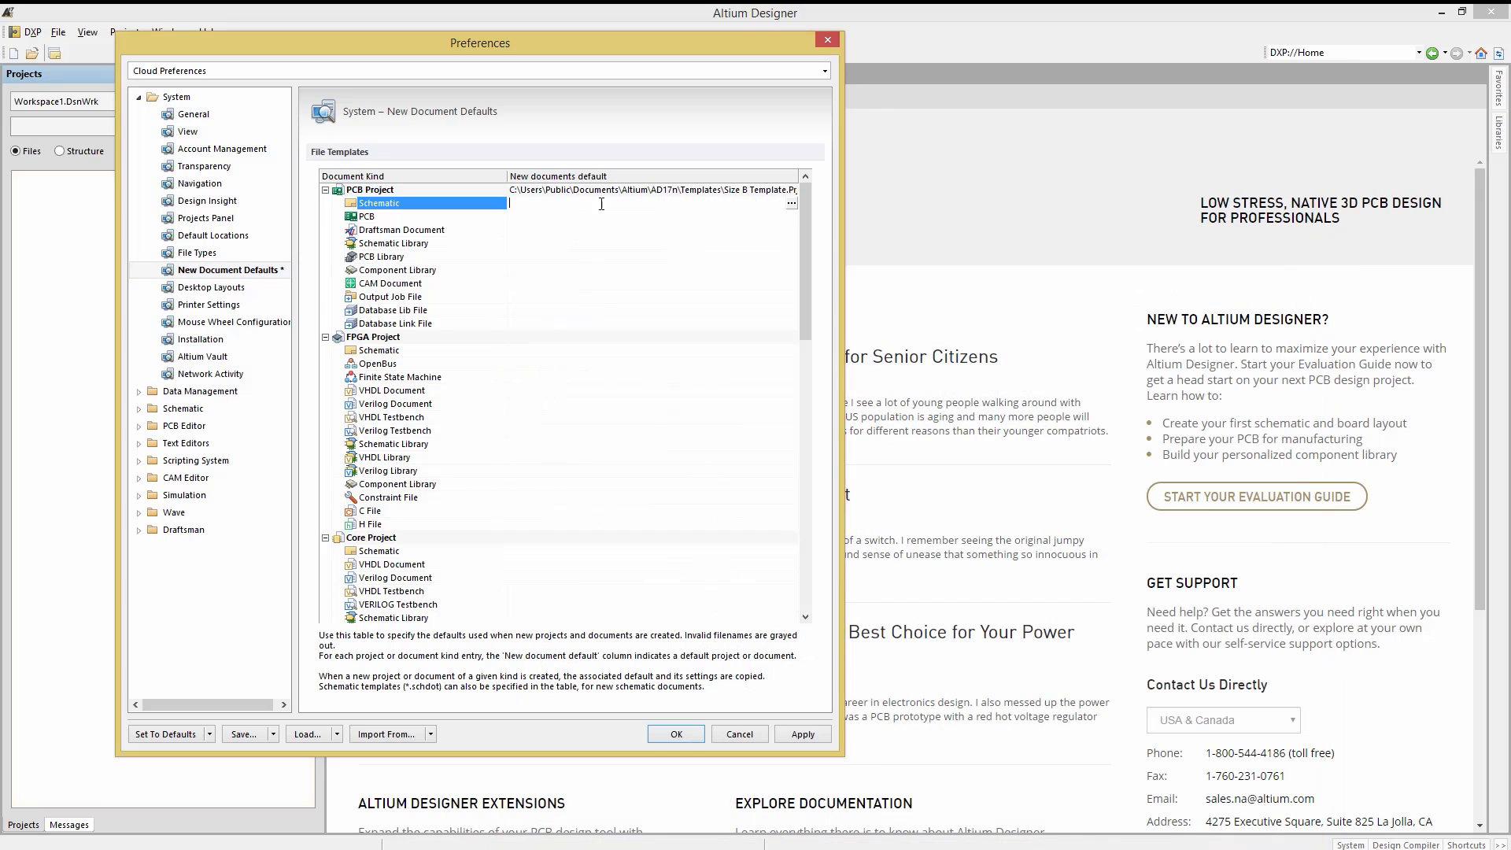
click(792, 205)
click(834, 215)
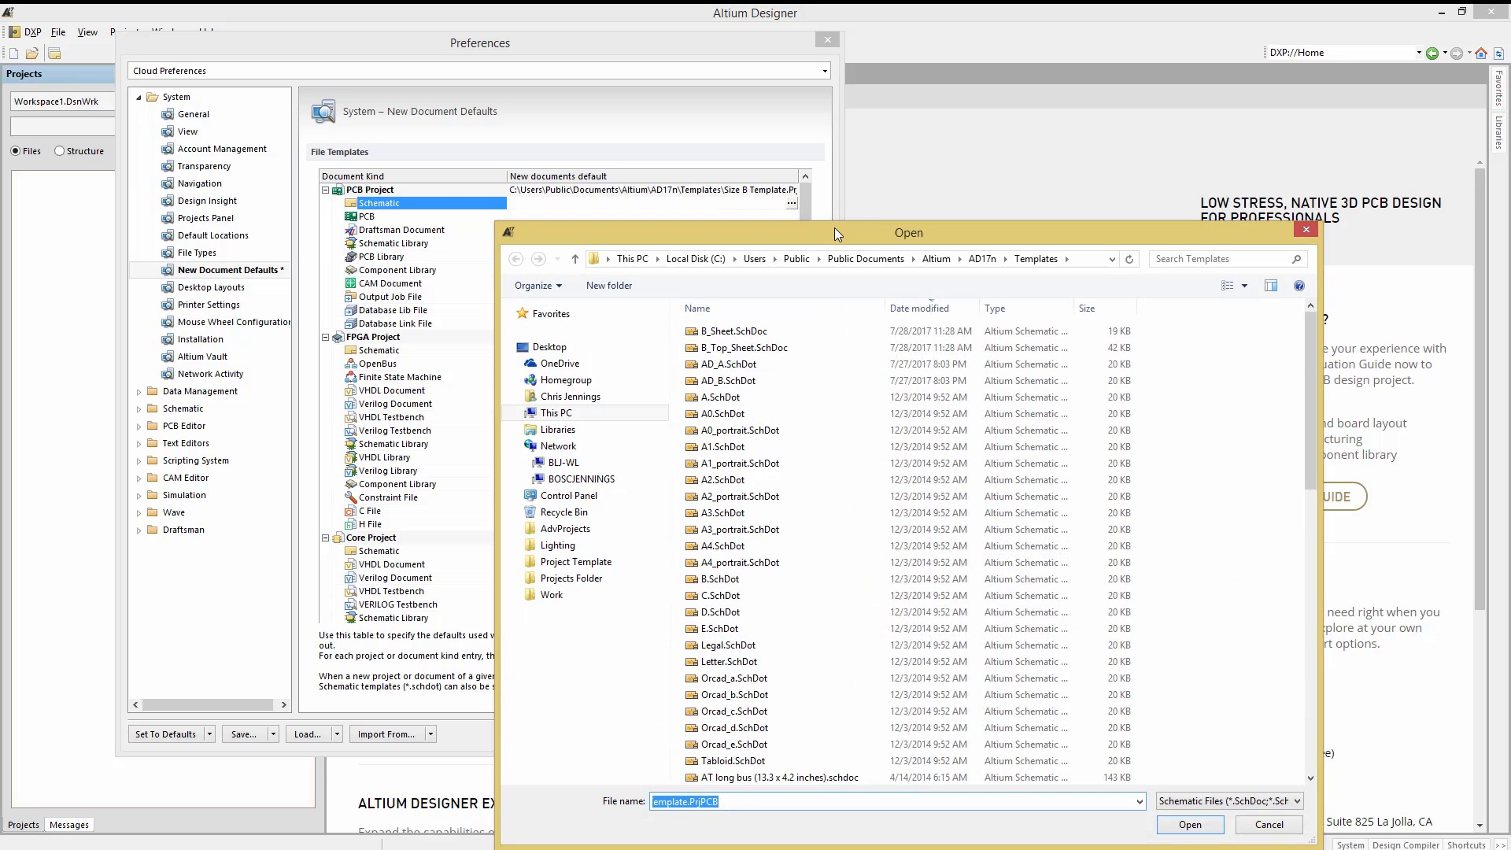
click(754, 339)
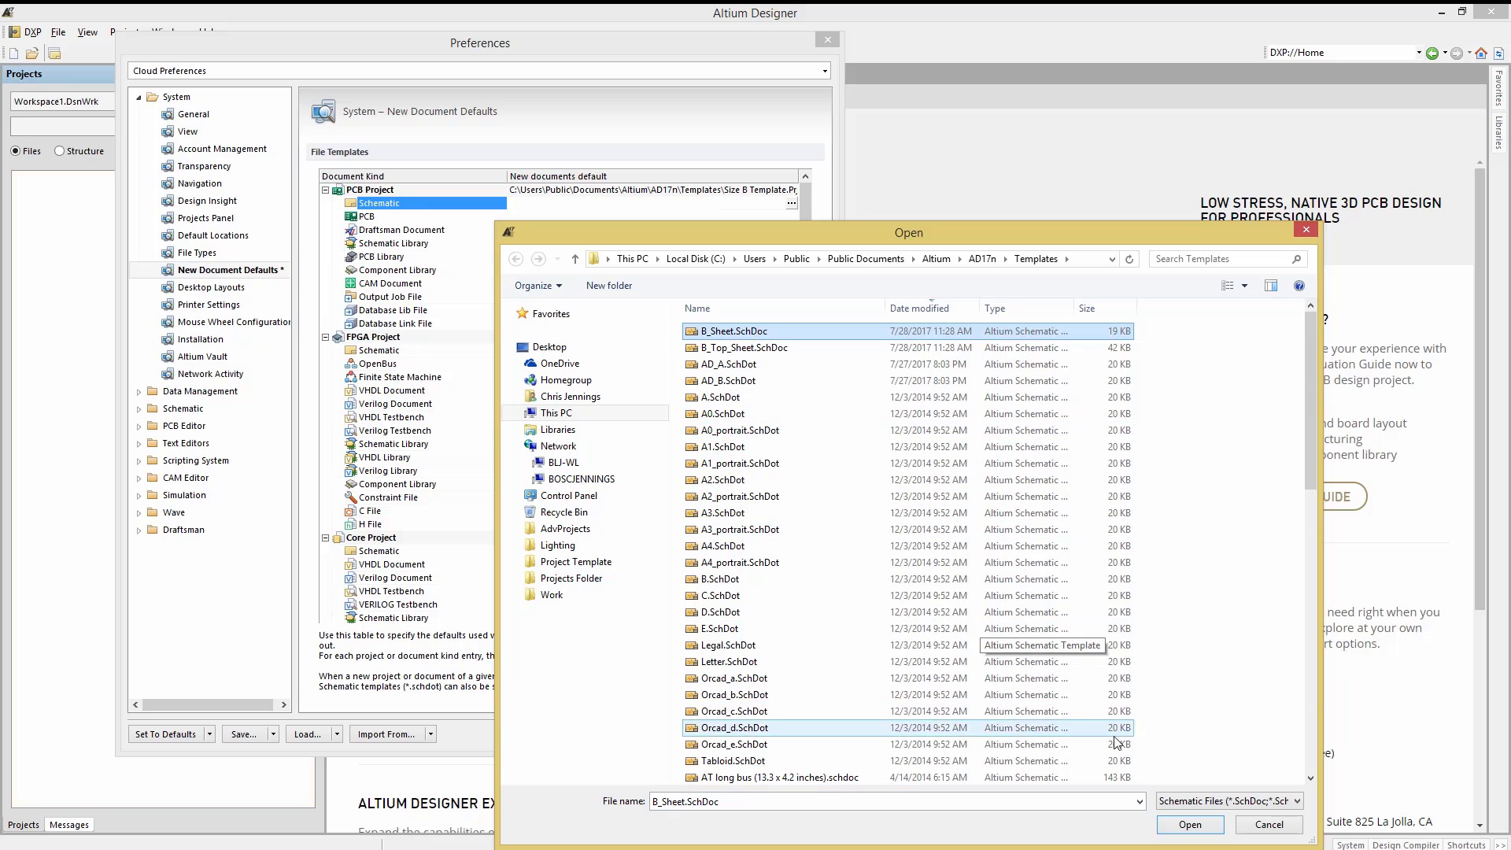
click(1188, 824)
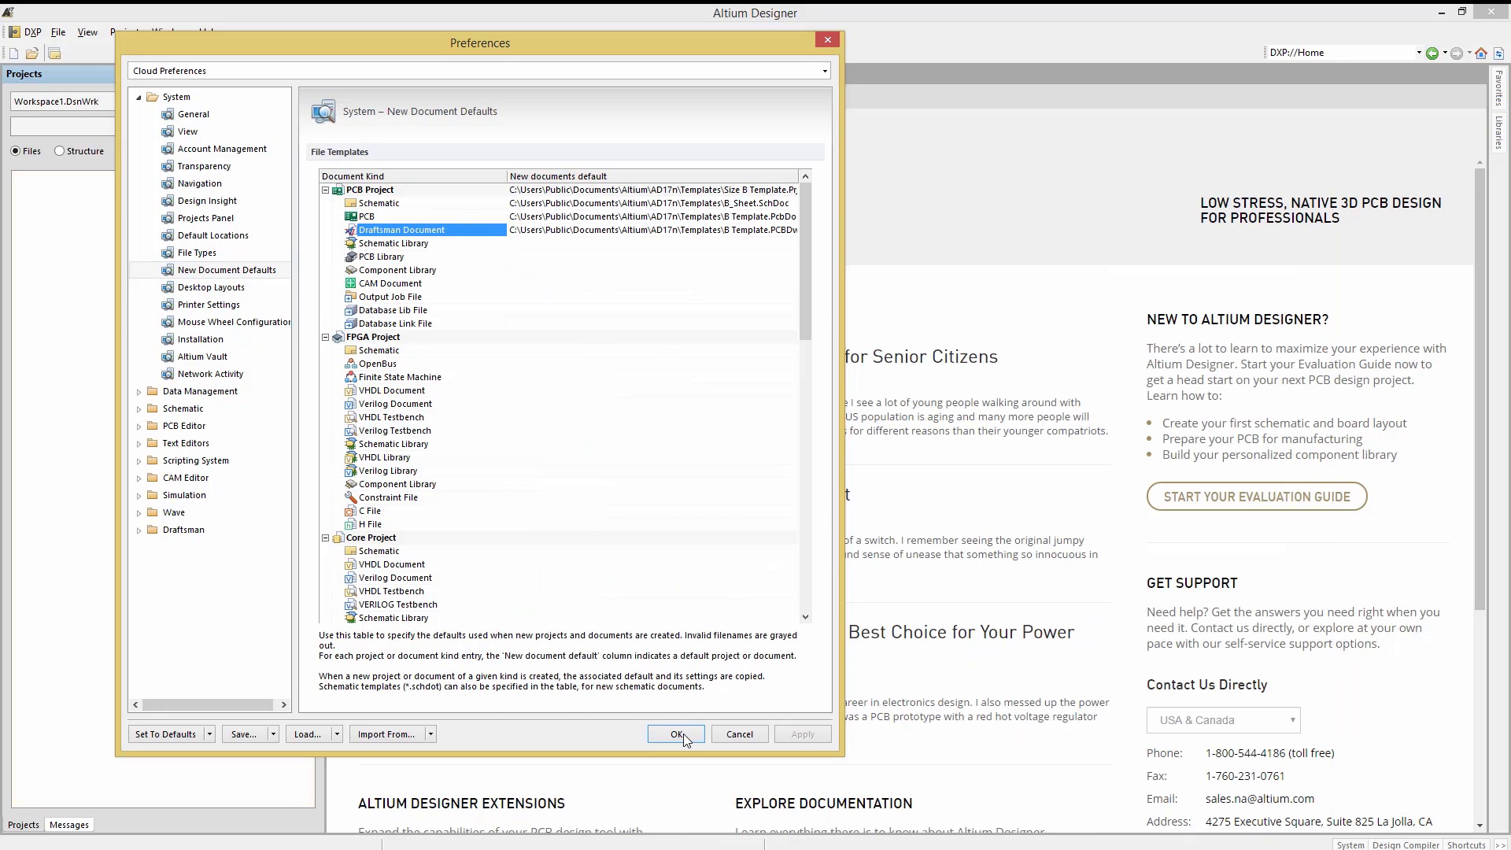
click(676, 734)
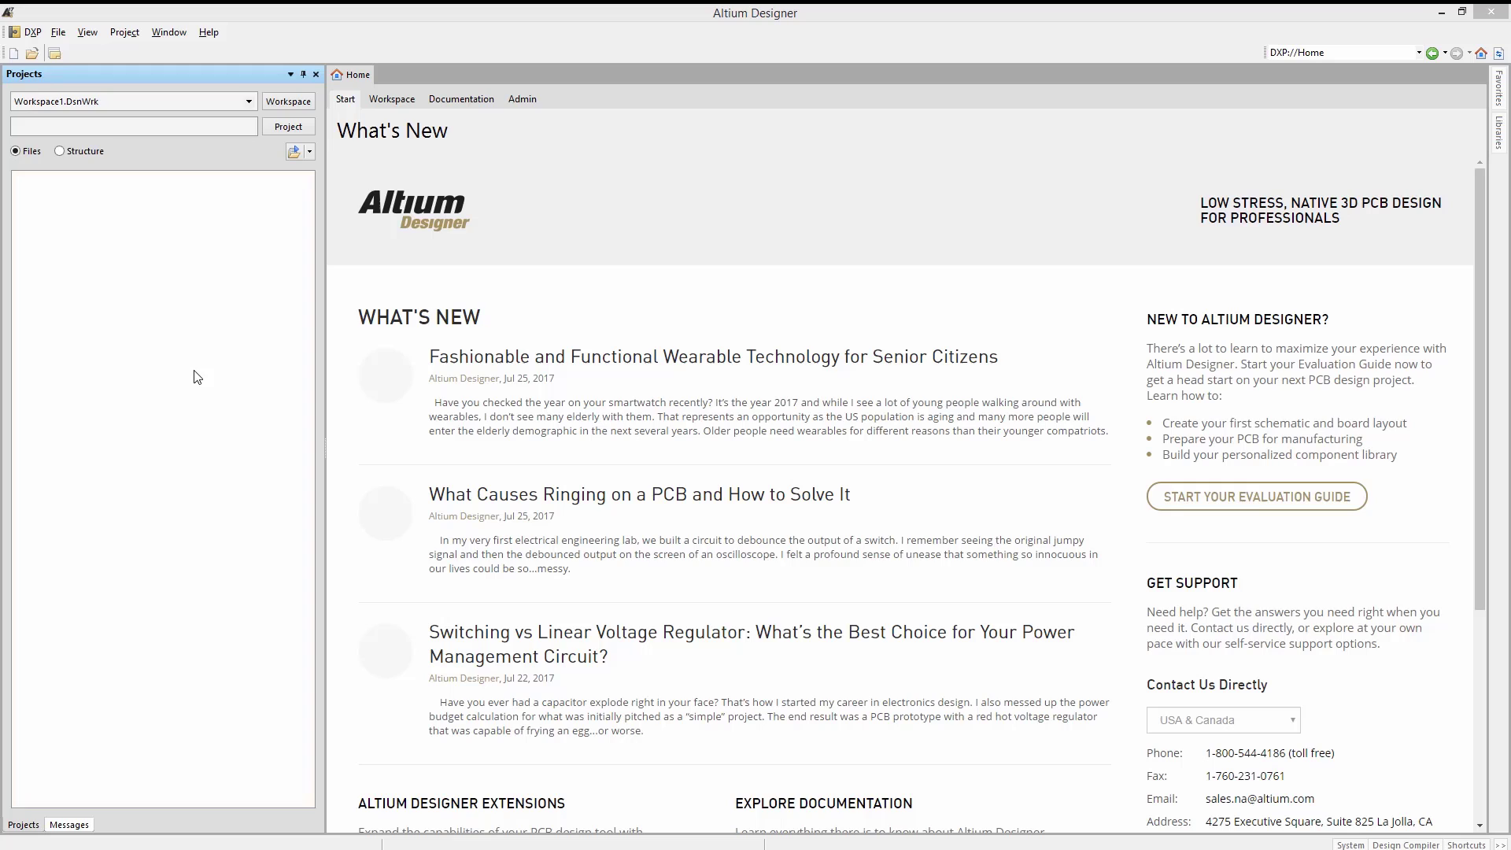
Add PCB_Project1.PrjPCB, pre-filled with Size B sheets, board and Draftsman drawing, then collapse its tree.
right_click(73, 235)
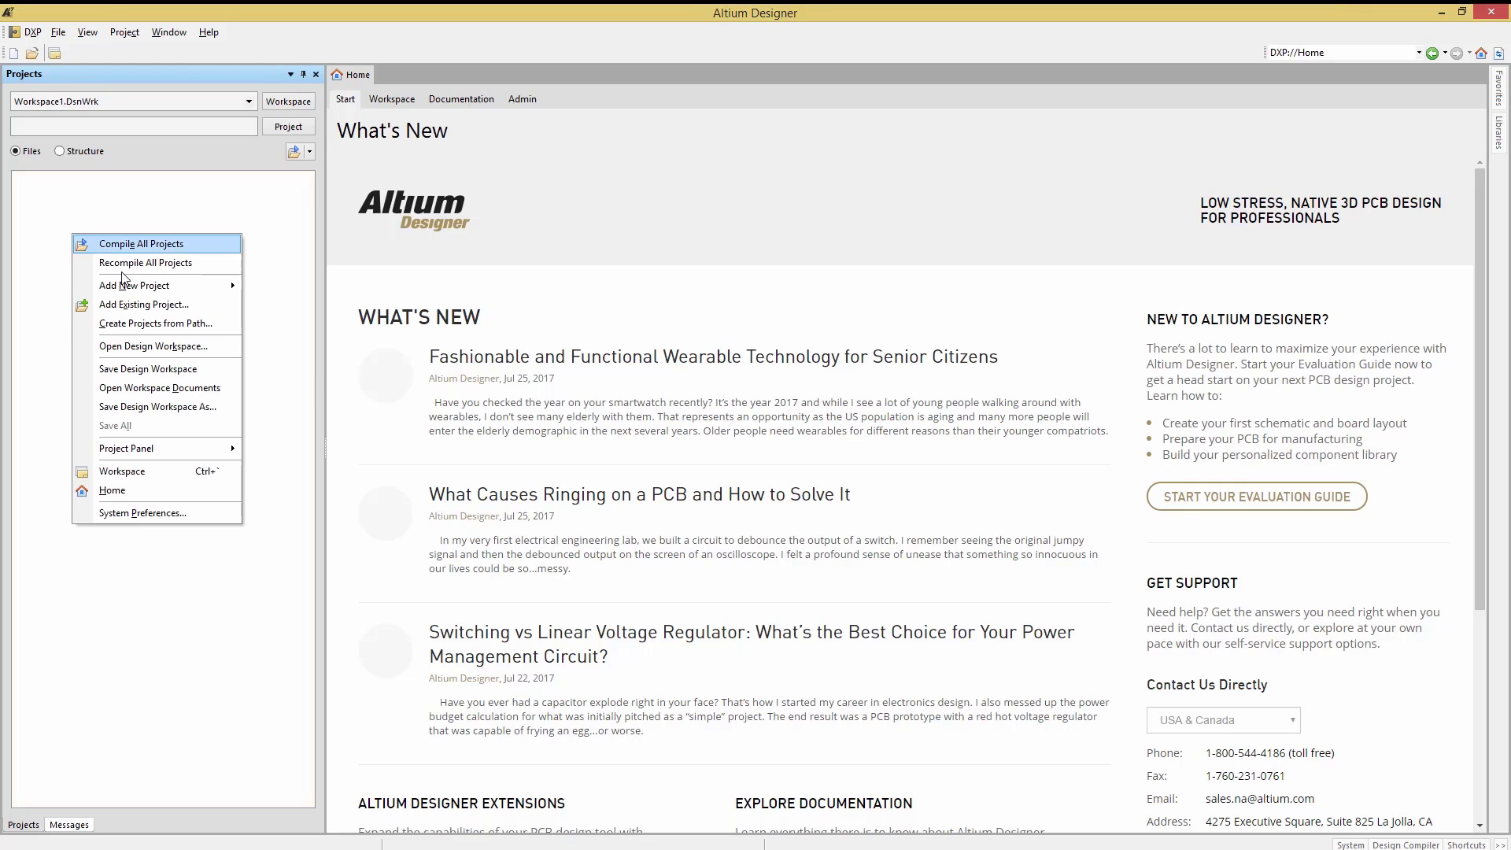
mouse_move(134, 285)
click(286, 288)
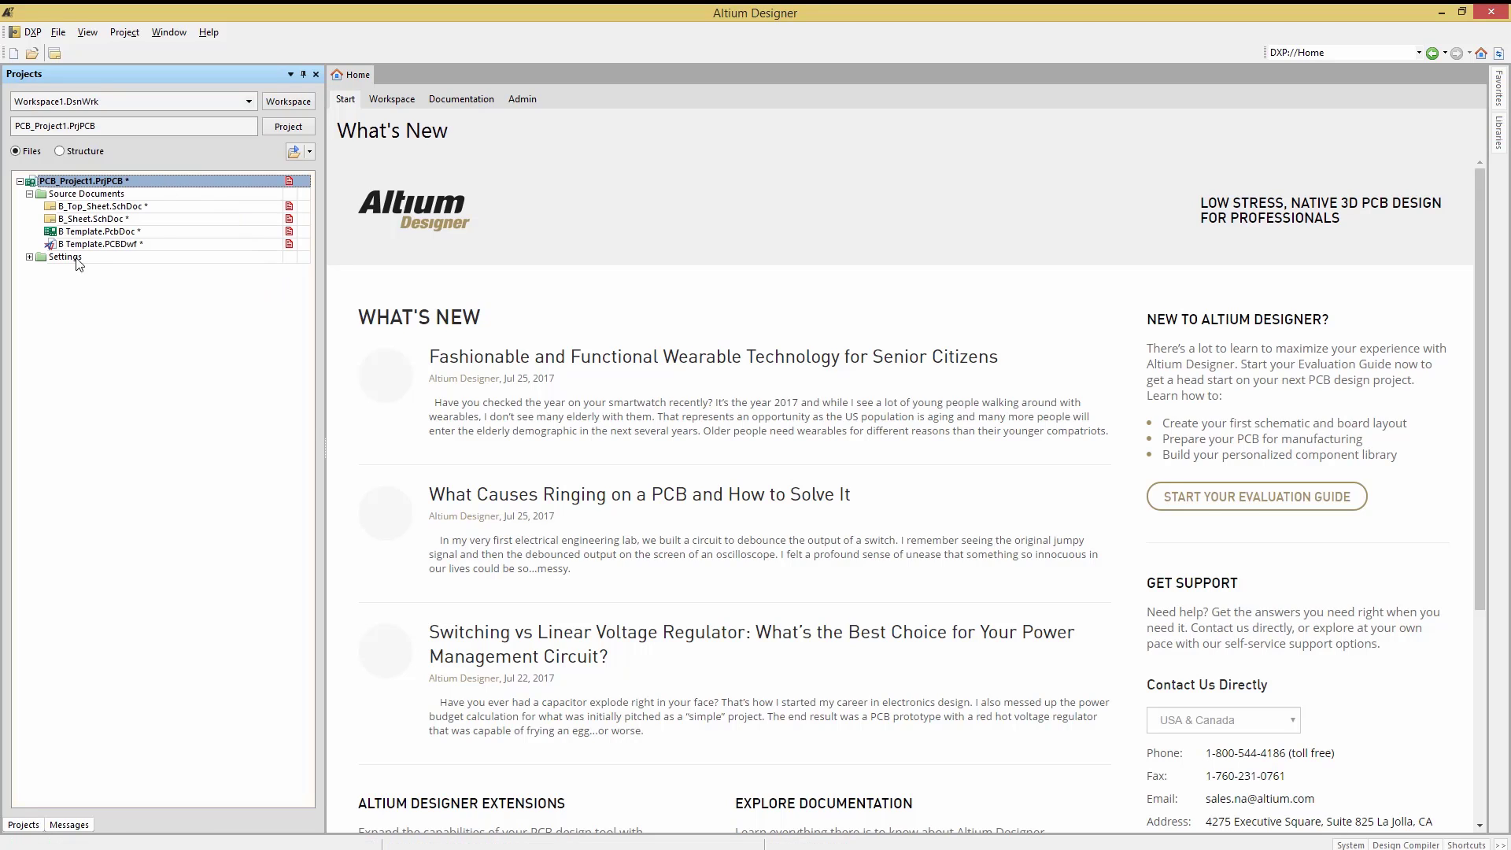
click(19, 181)
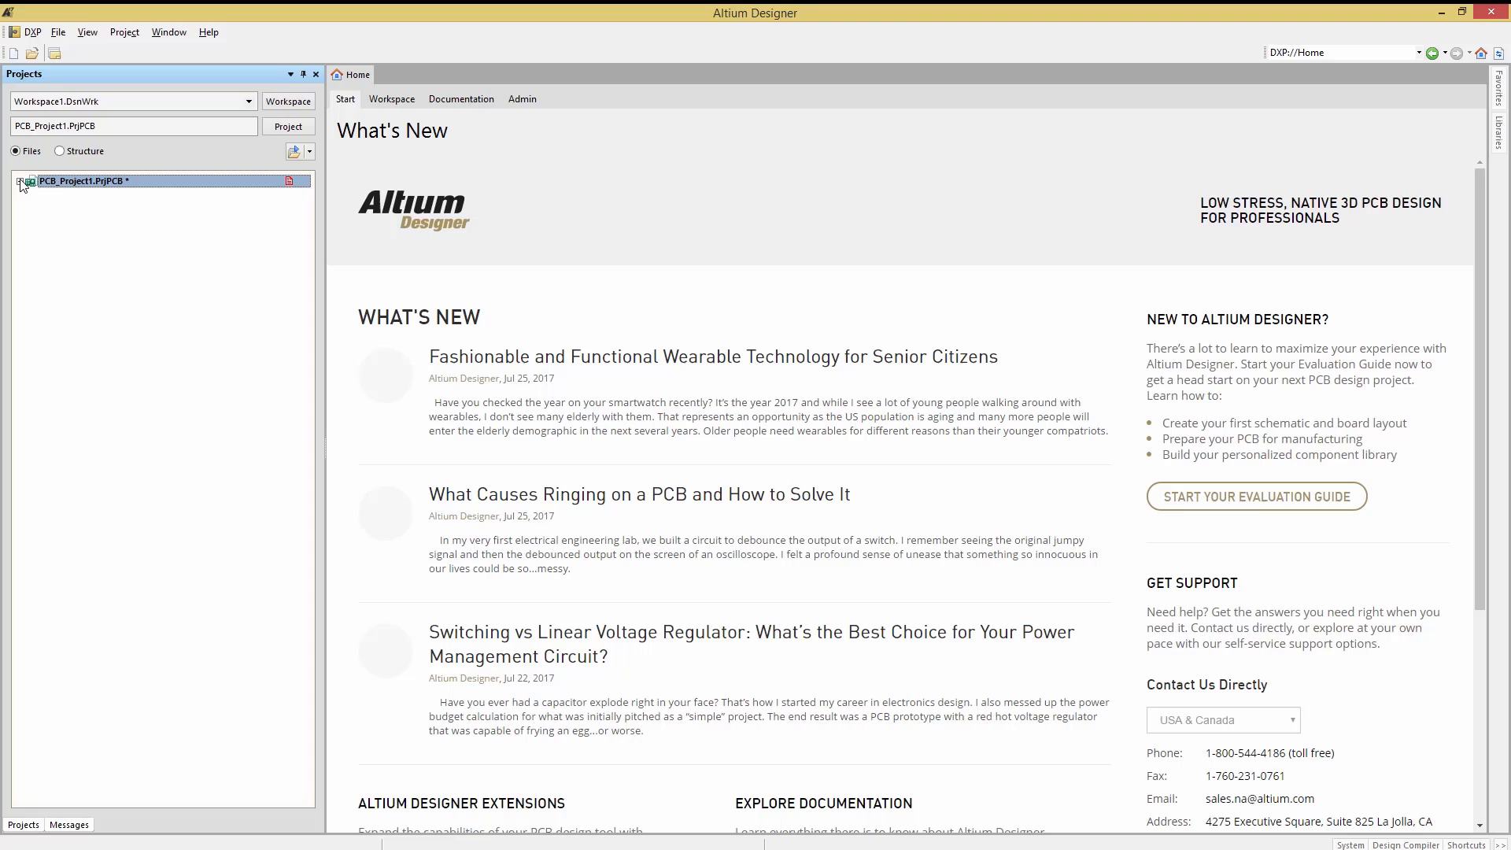
Create a new PCB project, PCB_Project_1, from the Size B Template in the New Project dialog.
click(58, 32)
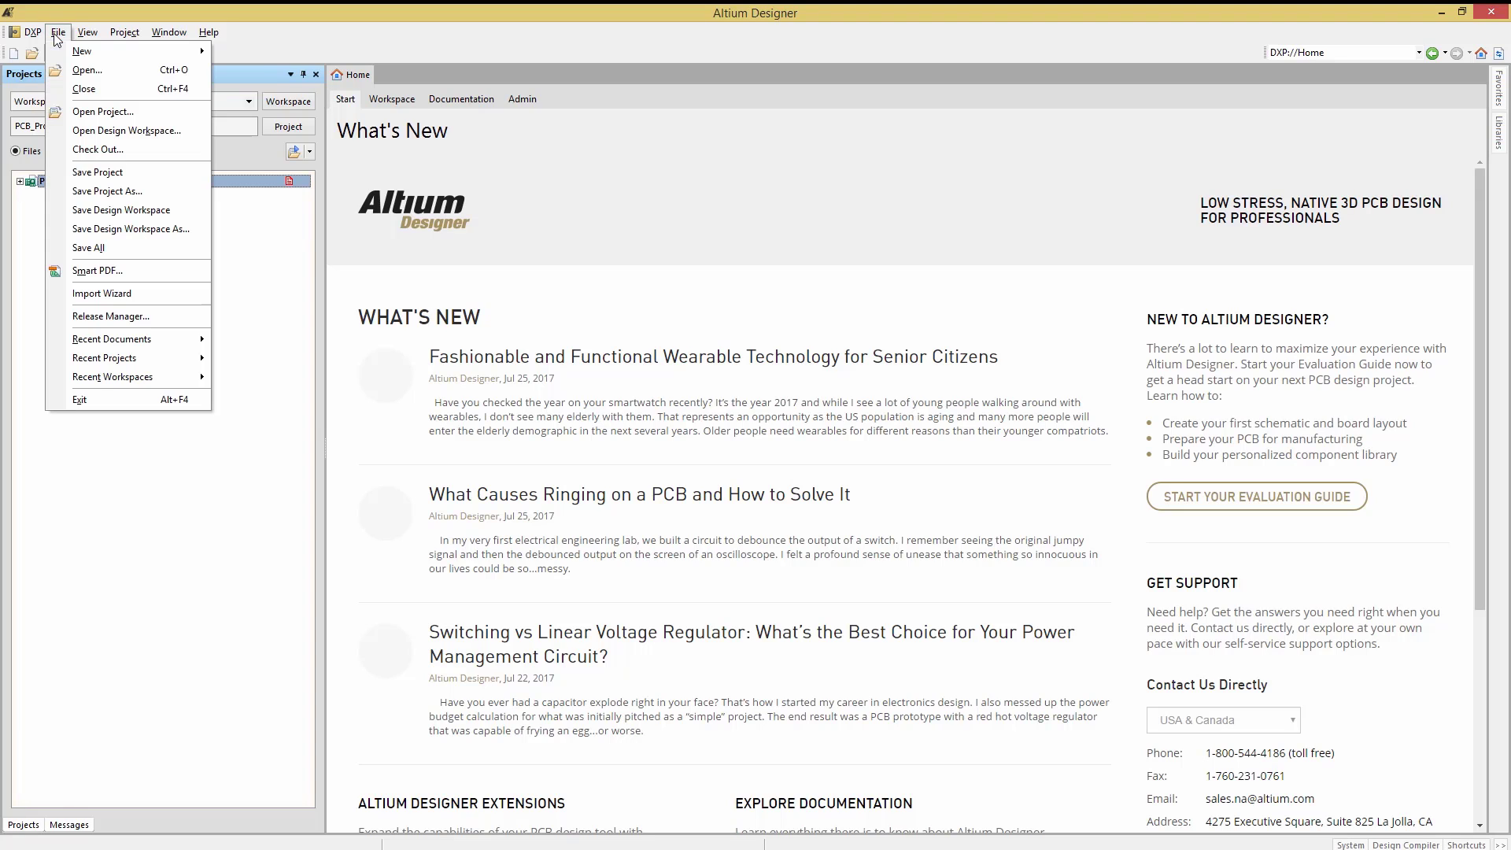
mouse_move(72, 50)
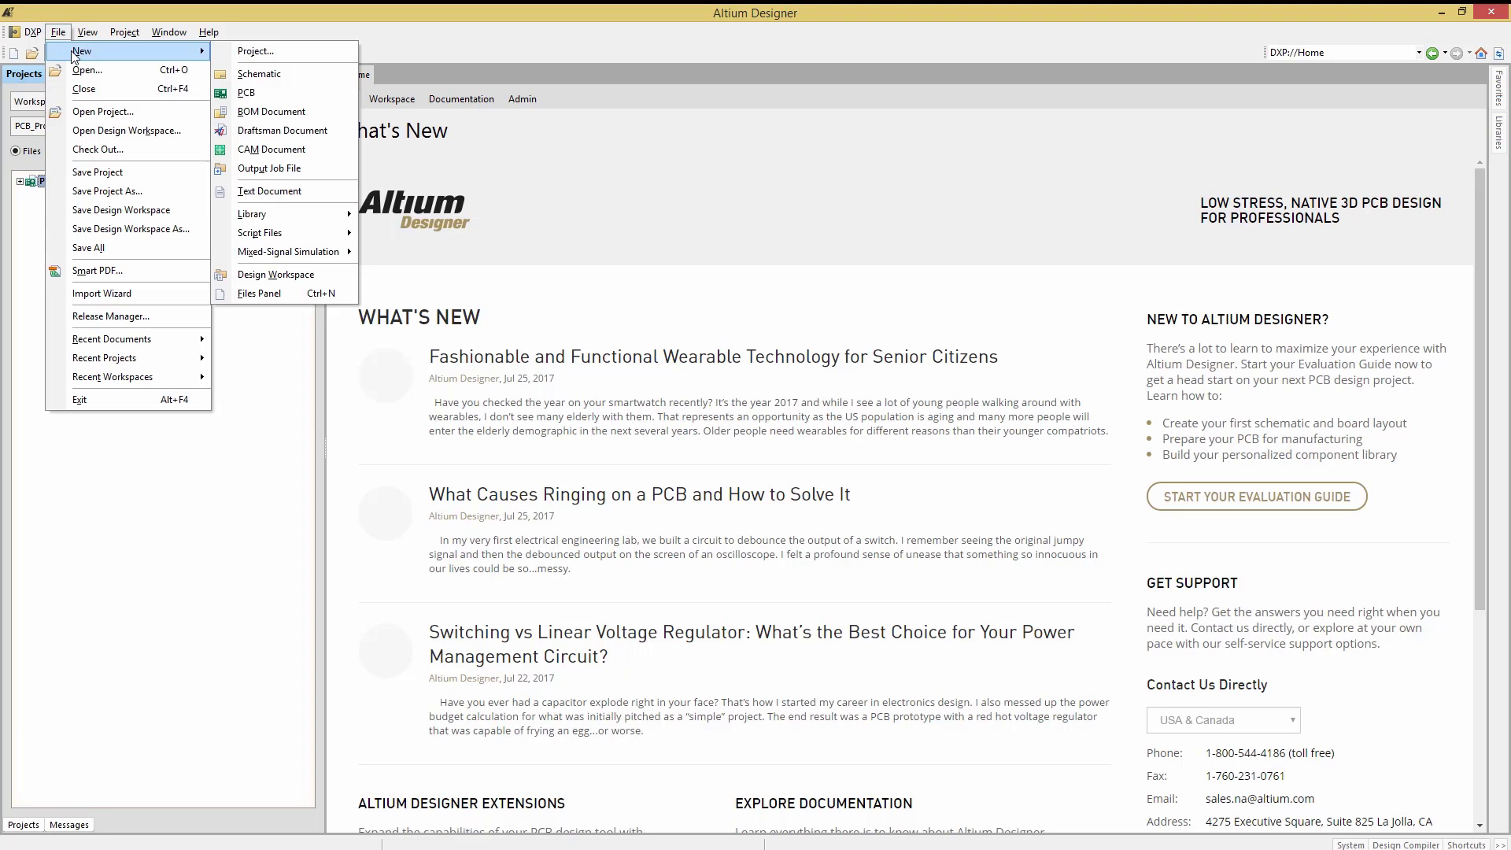
click(253, 52)
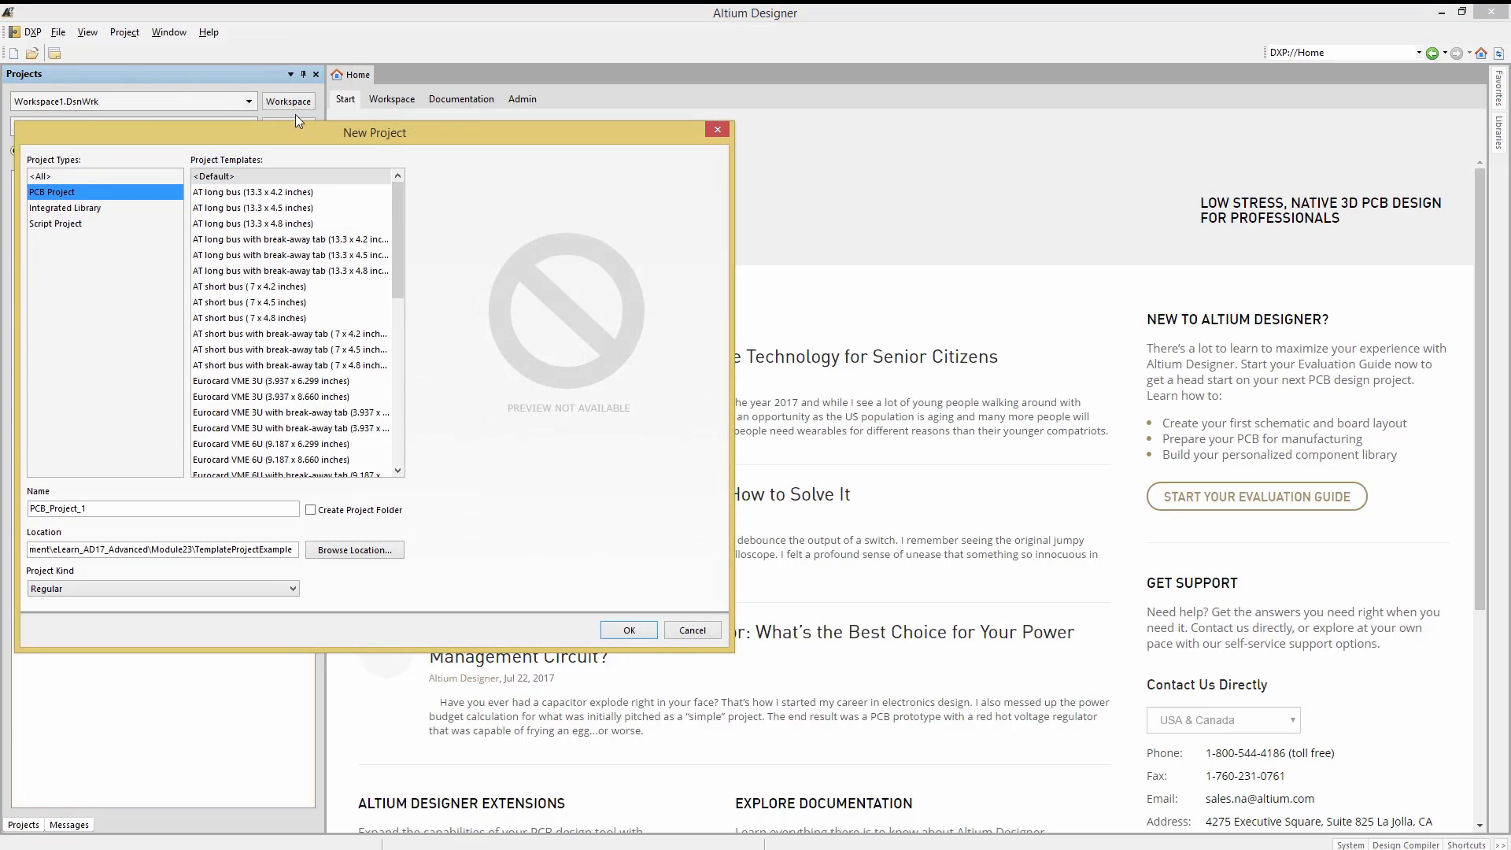
drag(397, 242, 392, 415)
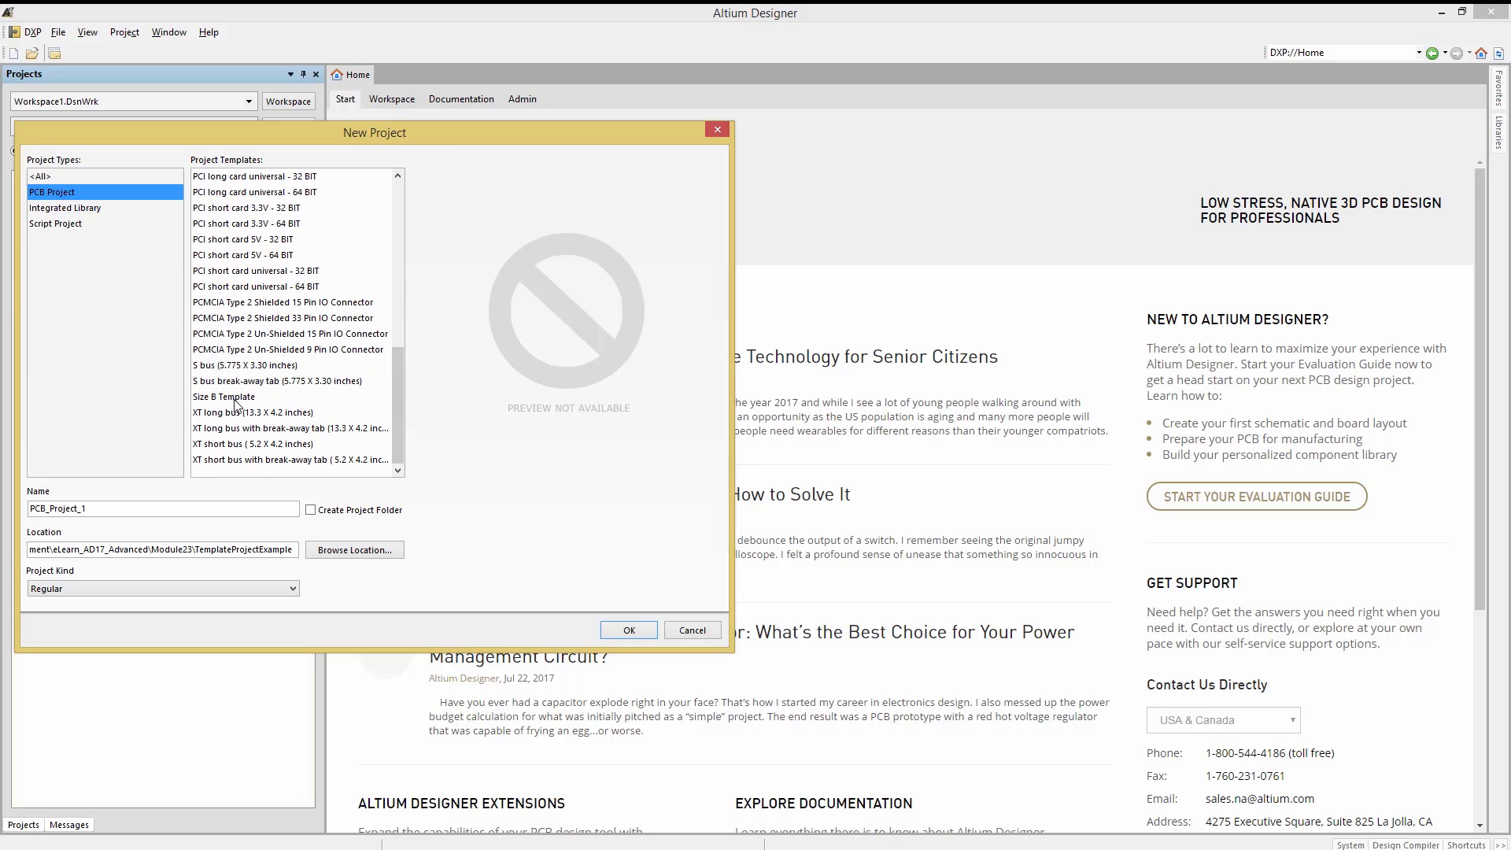
click(236, 397)
click(629, 631)
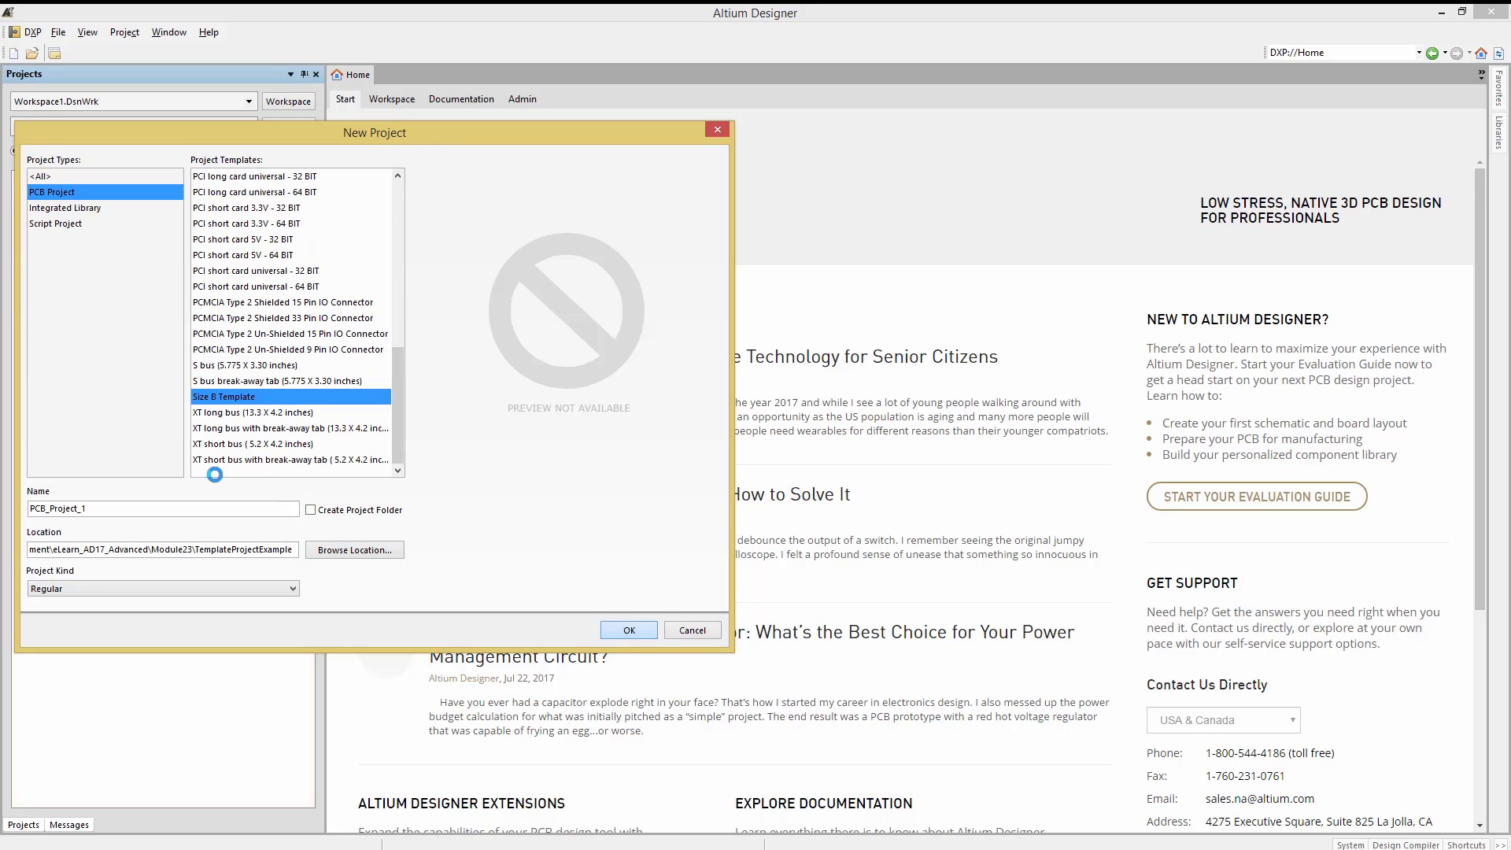